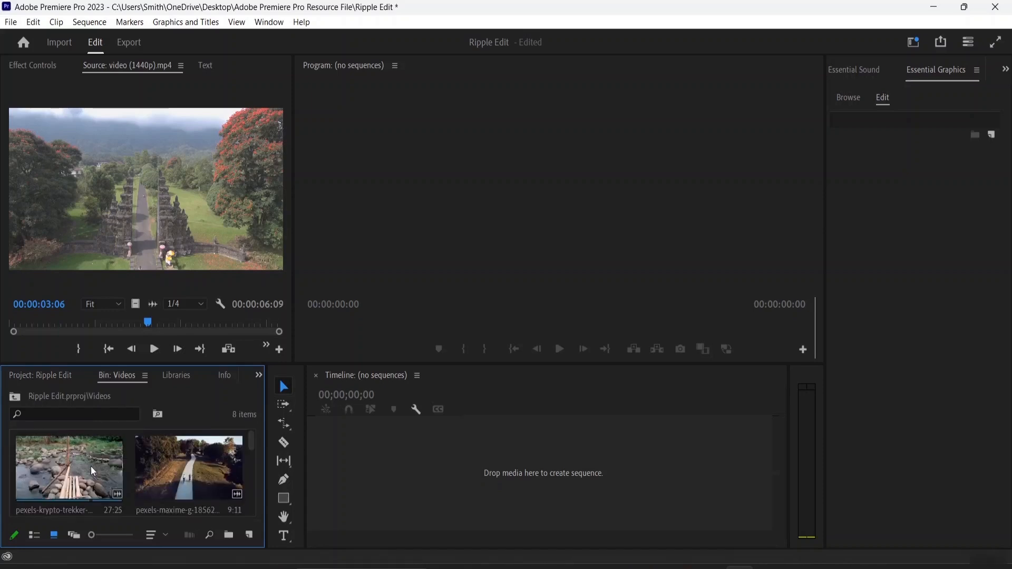
Mark an In point late in the pexels-maxime-g-18562546 clip and create a sequence from that 00:00:01:27 section, video only.
left_click(189, 468)
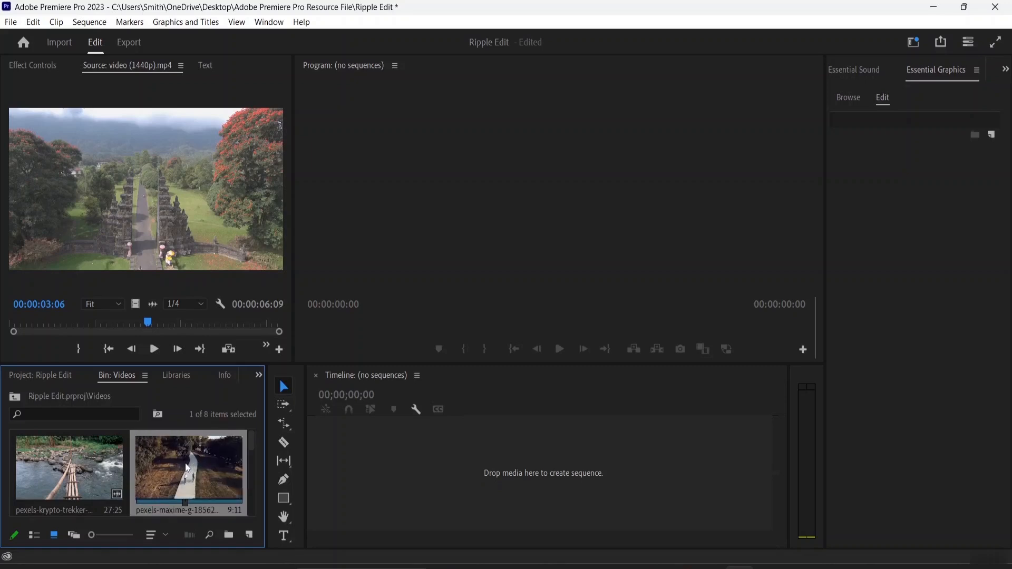
double_click(187, 468)
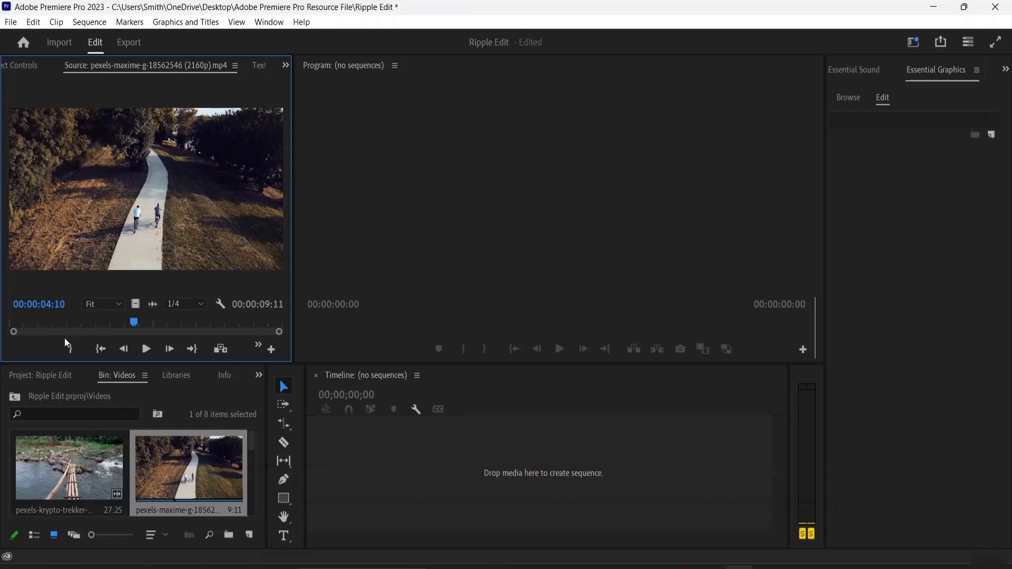
left_click(148, 348)
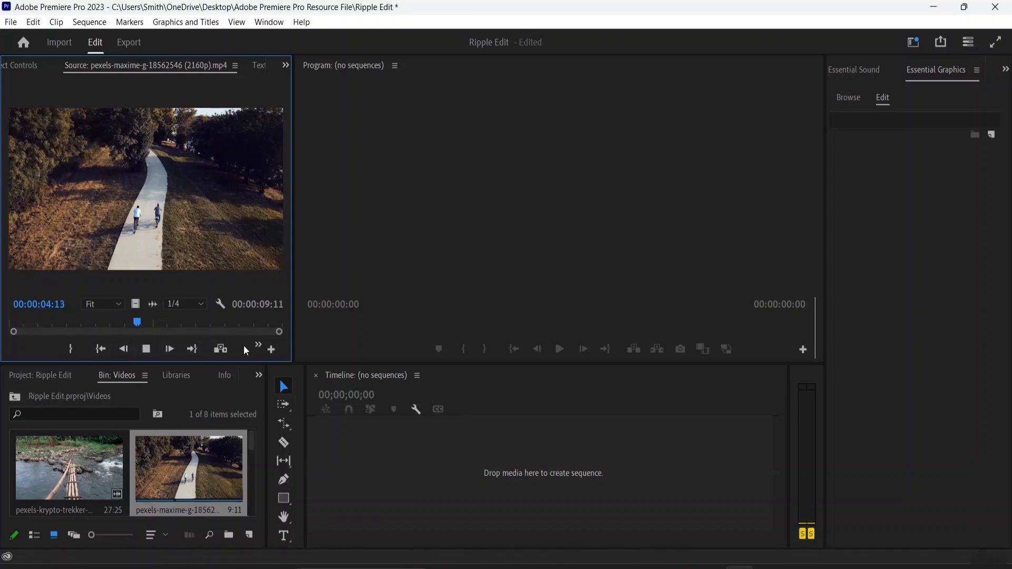
left_click(258, 344)
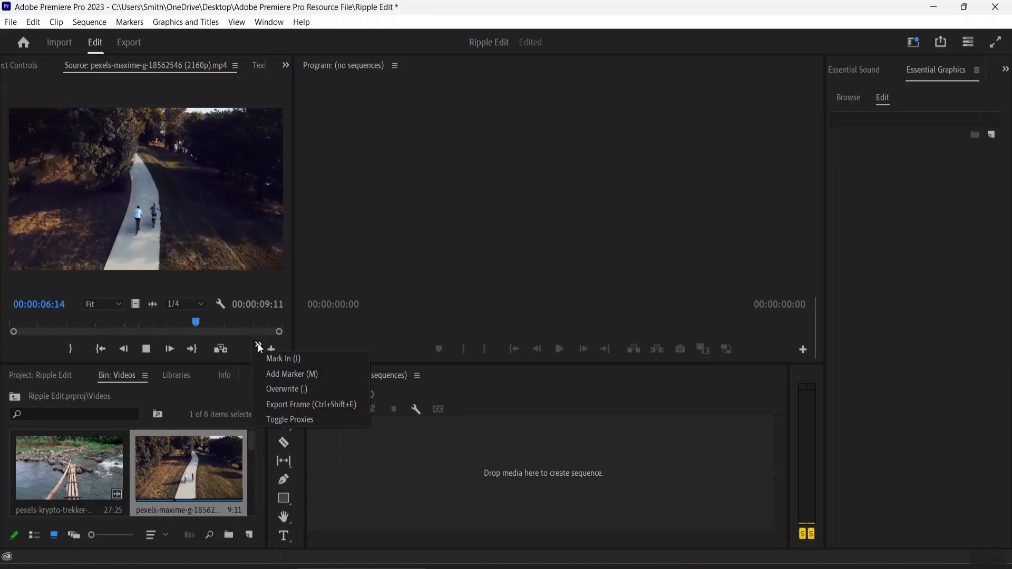
left_click(277, 358)
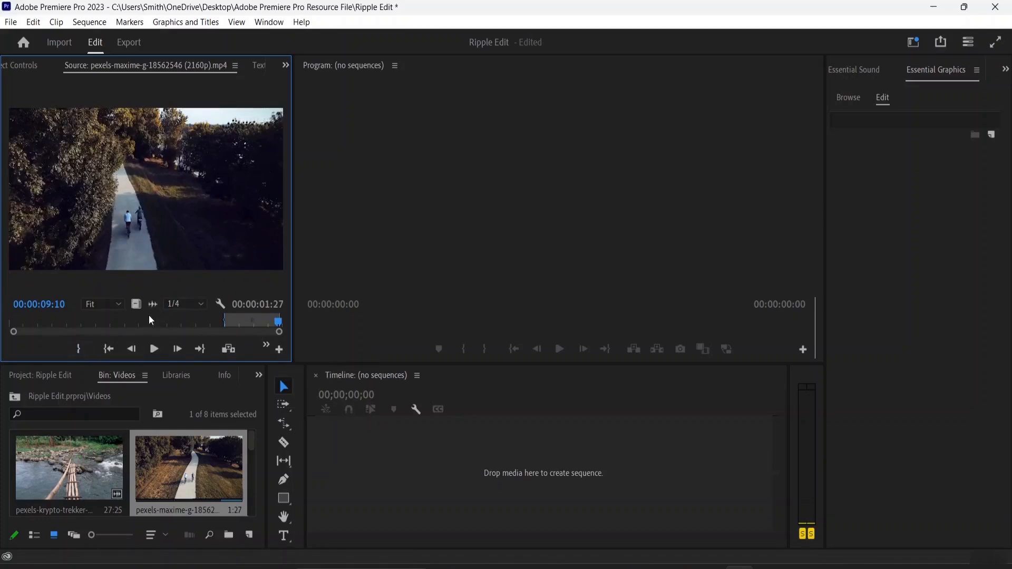
left_click_drag(135, 304, 332, 476)
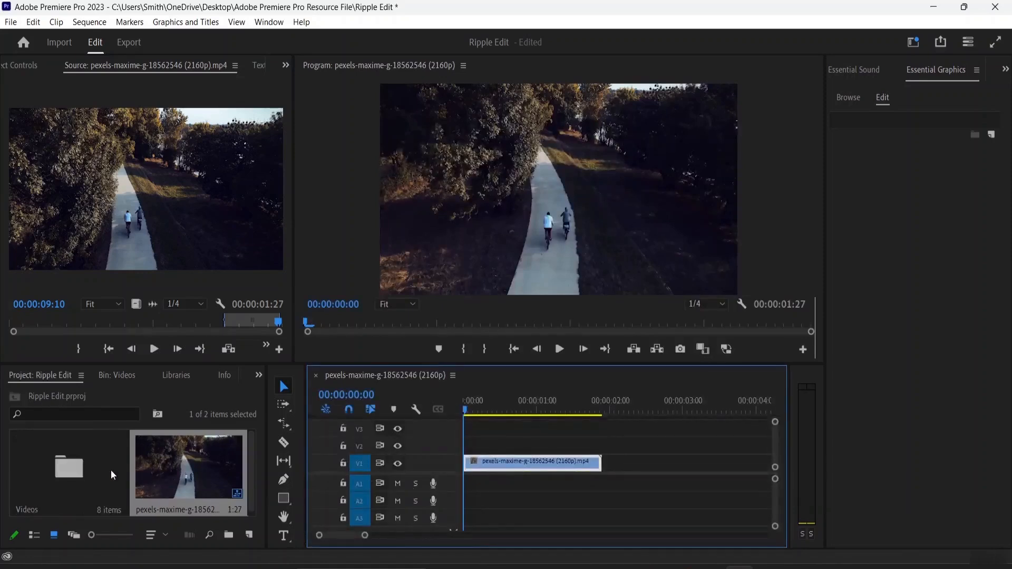
Open video (1440p).mp4 from the Videos bin in the source monitor.
left_click(74, 463)
double_click(74, 463)
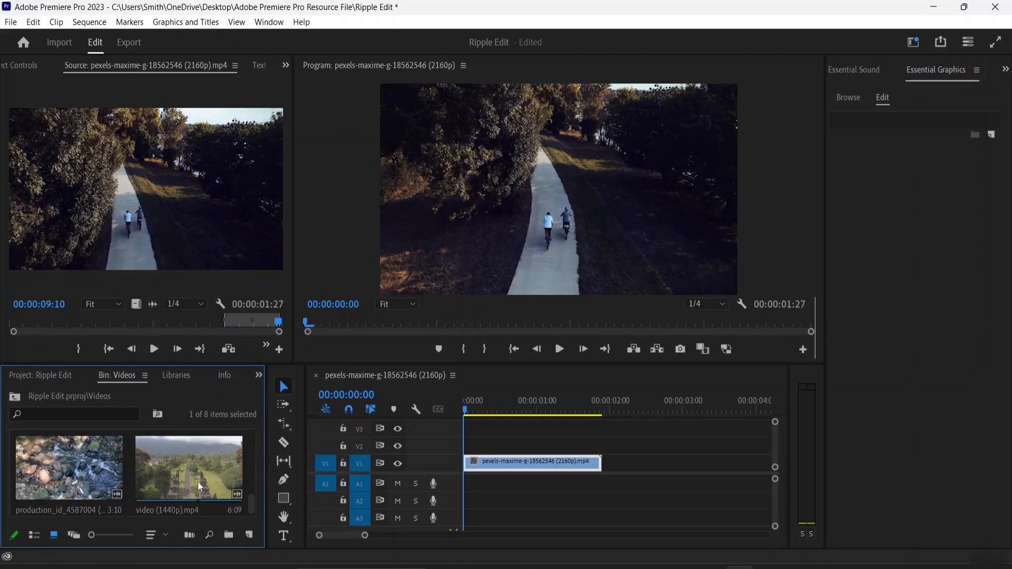
left_click(185, 467)
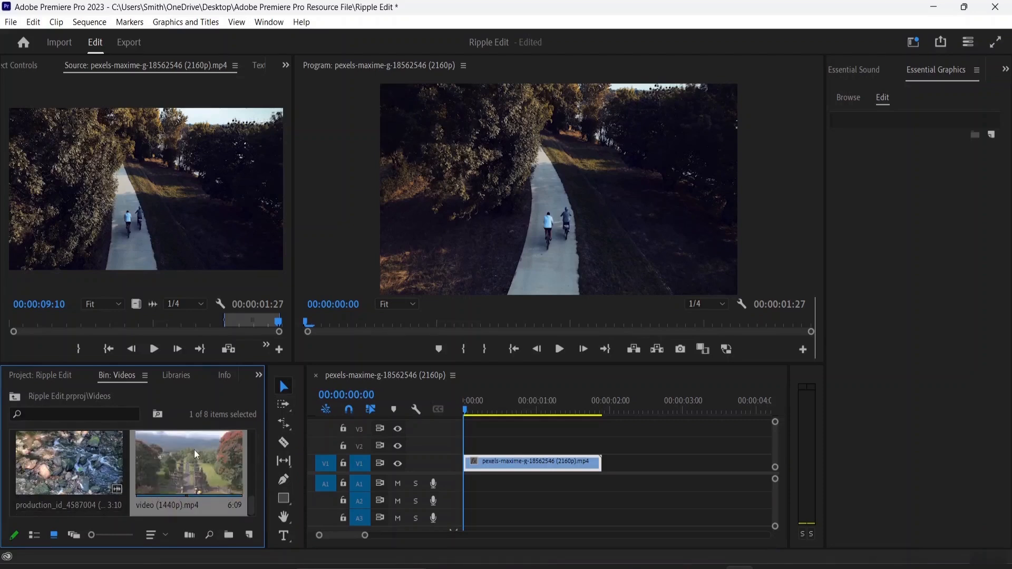
double_click(196, 461)
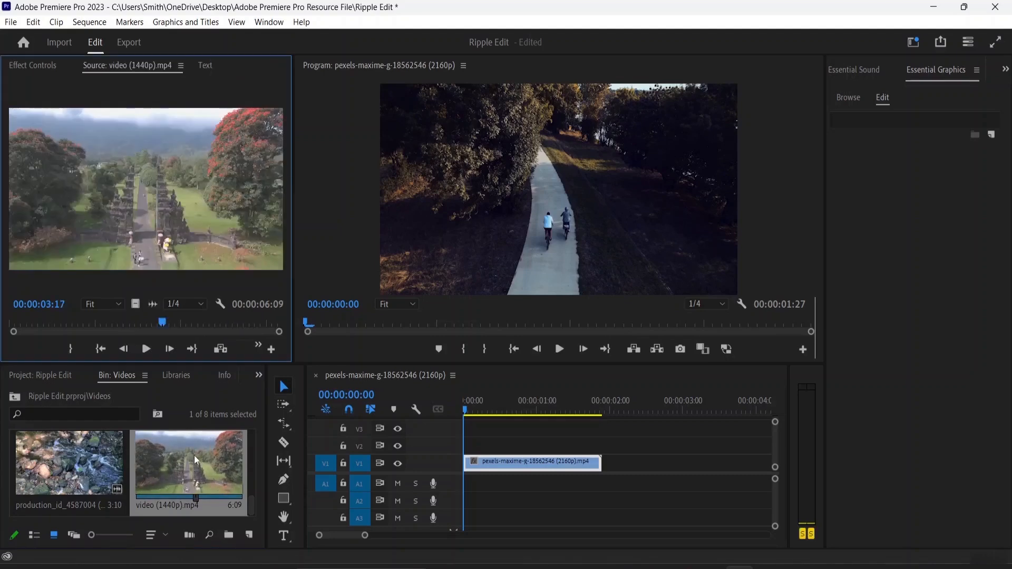
Mark In and Out points around a 00:00:02:12 section of video (1440p).mp4 and place its video on V1 directly after the first clip.
left_click(143, 350)
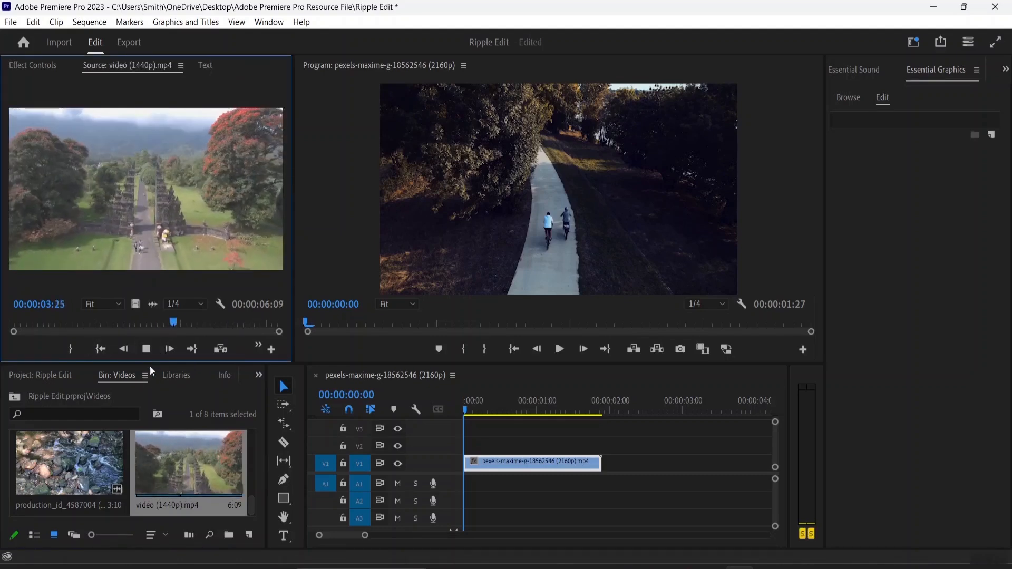
left_click_drag(239, 320, 27, 336)
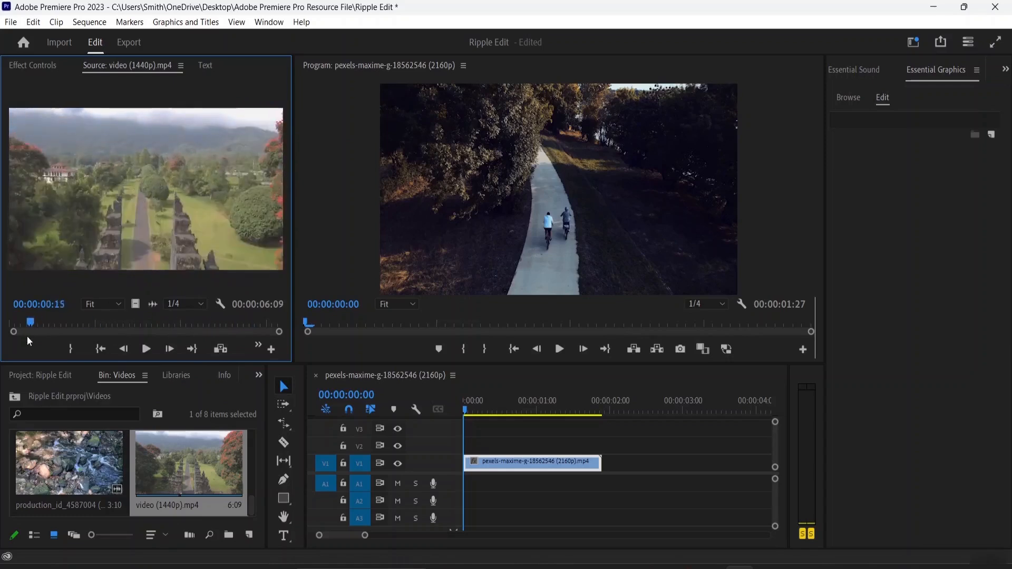
left_click(146, 349)
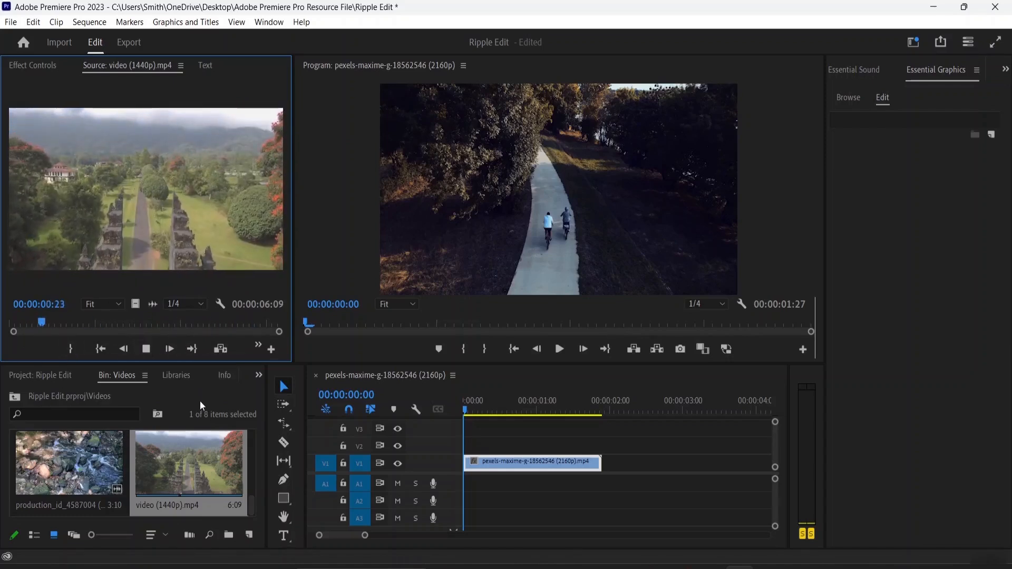
left_click(258, 346)
left_click(280, 358)
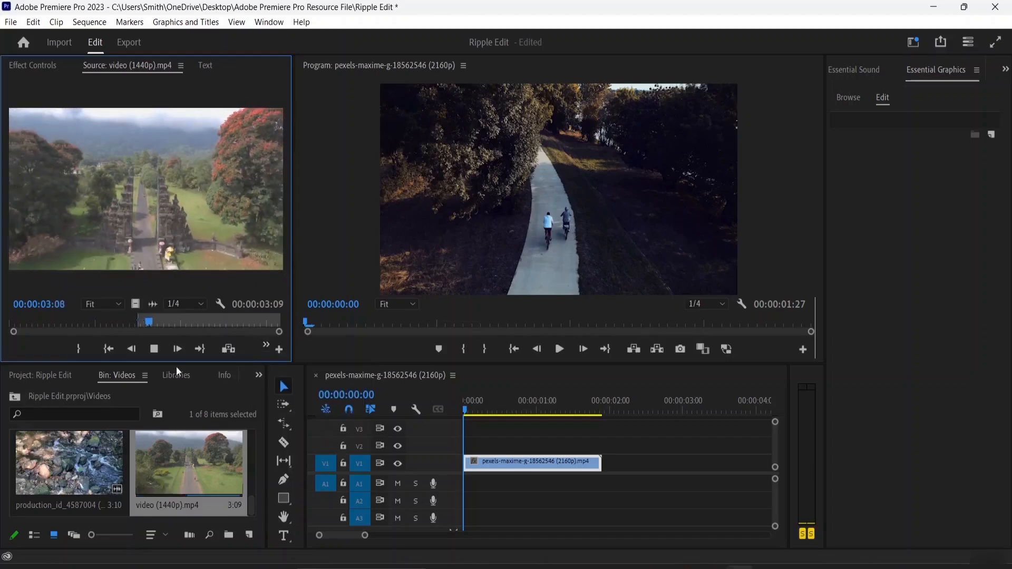
left_click(76, 347)
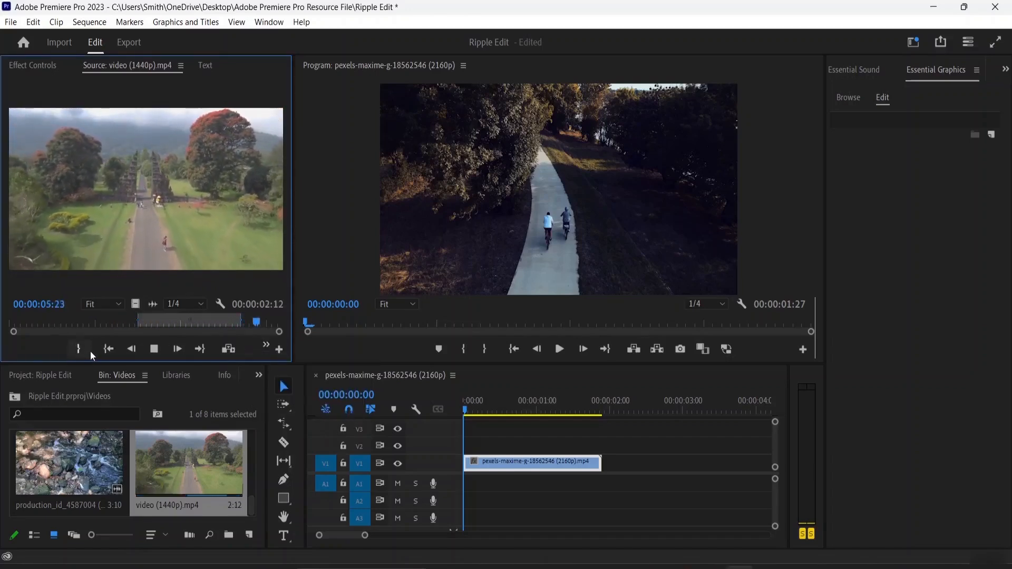
left_click_drag(135, 306, 613, 463)
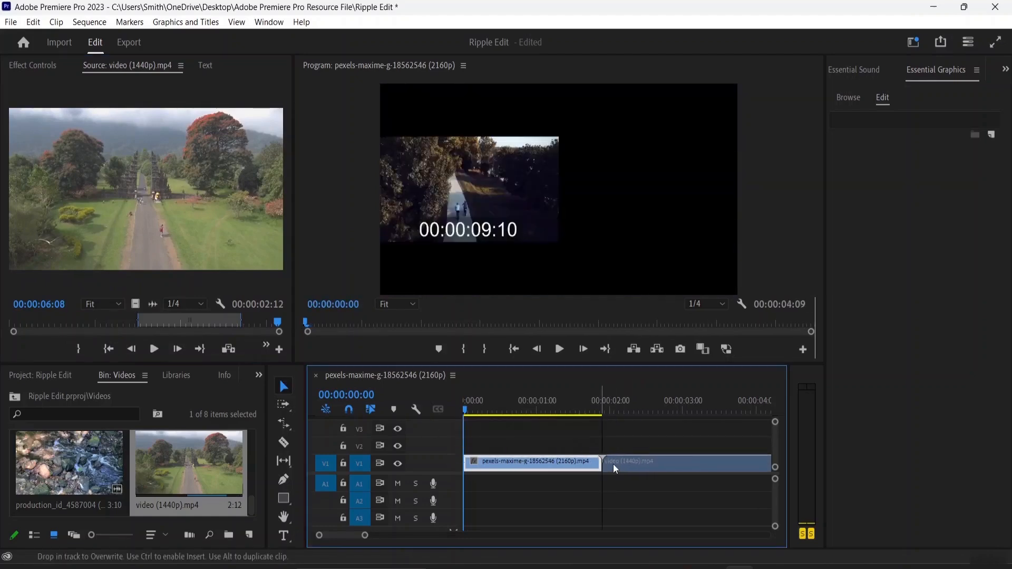
key("minus")
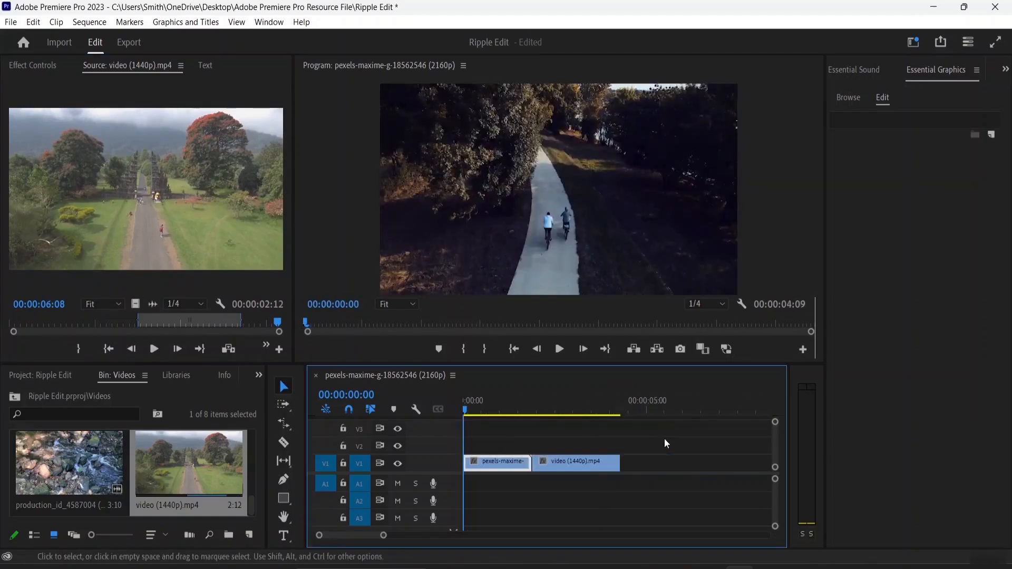
Apply the default transition, Cross Dissolve, to the edit point between the two clips on V1.
left_click(536, 490)
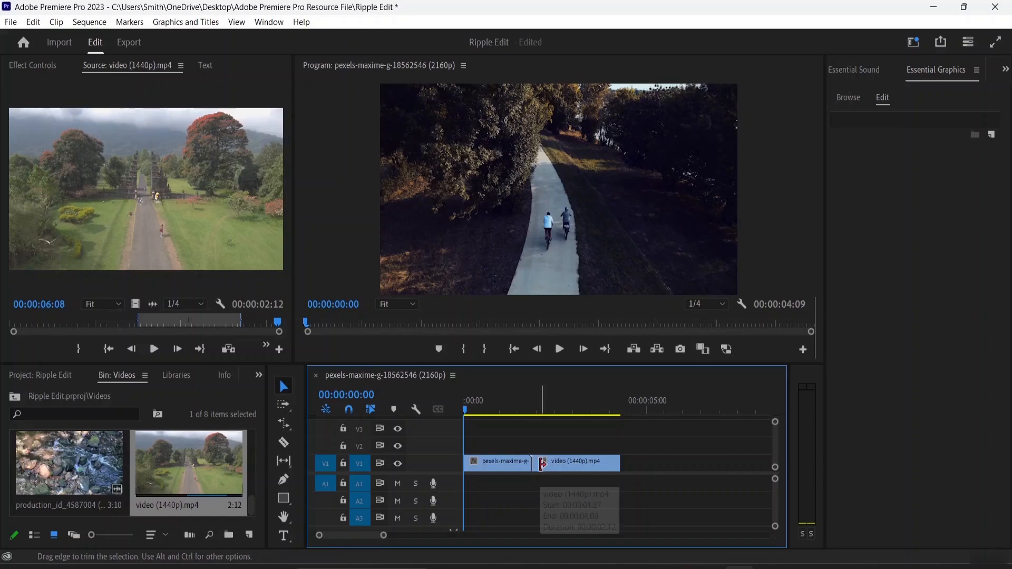
key("backslash")
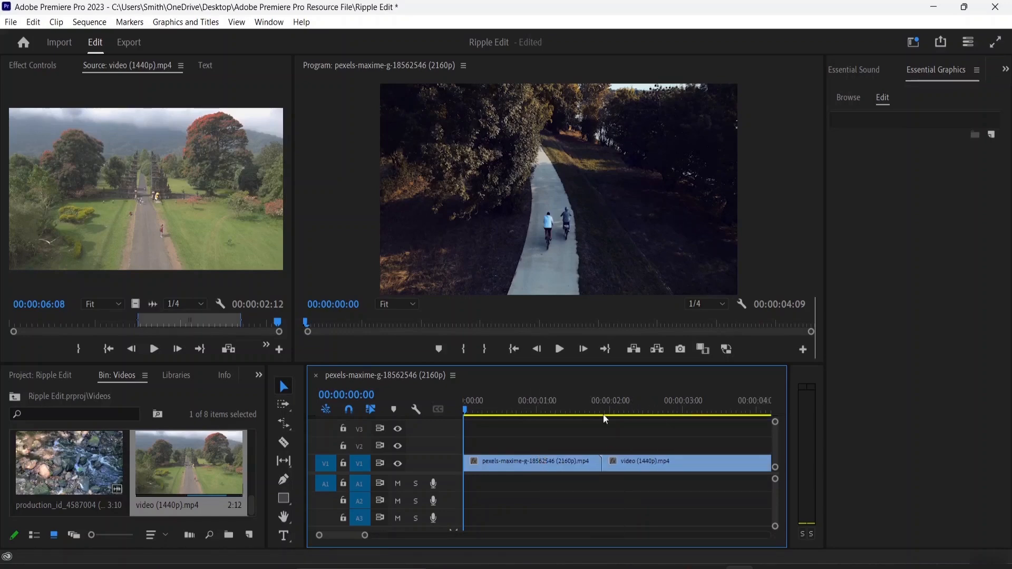
left_click(604, 466)
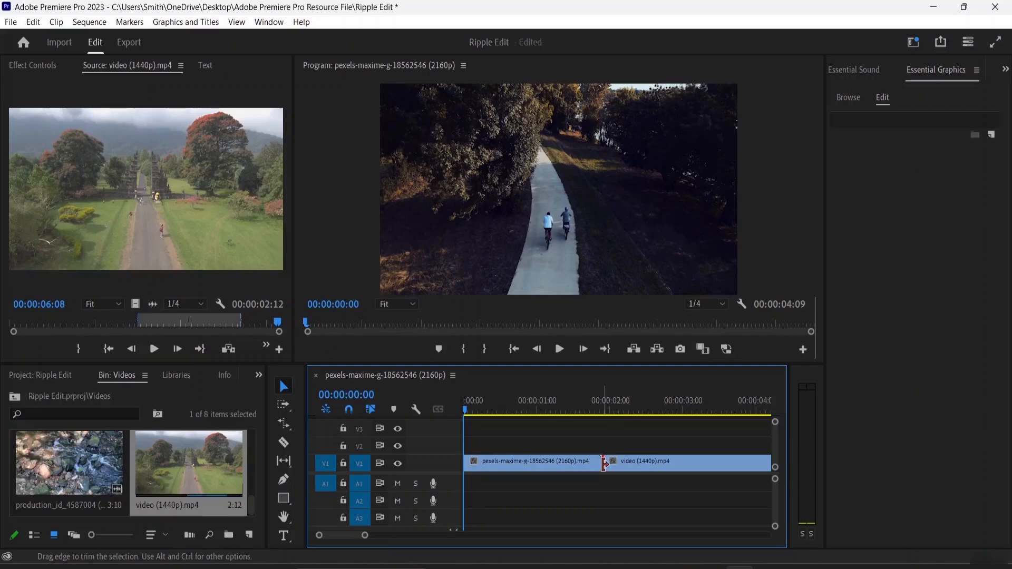
right_click(604, 469)
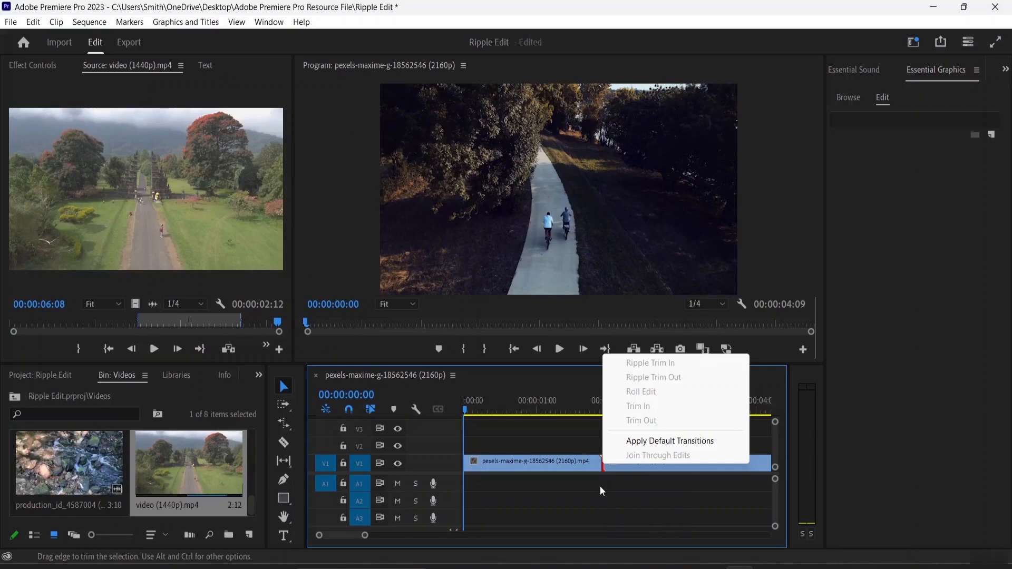
left_click(644, 443)
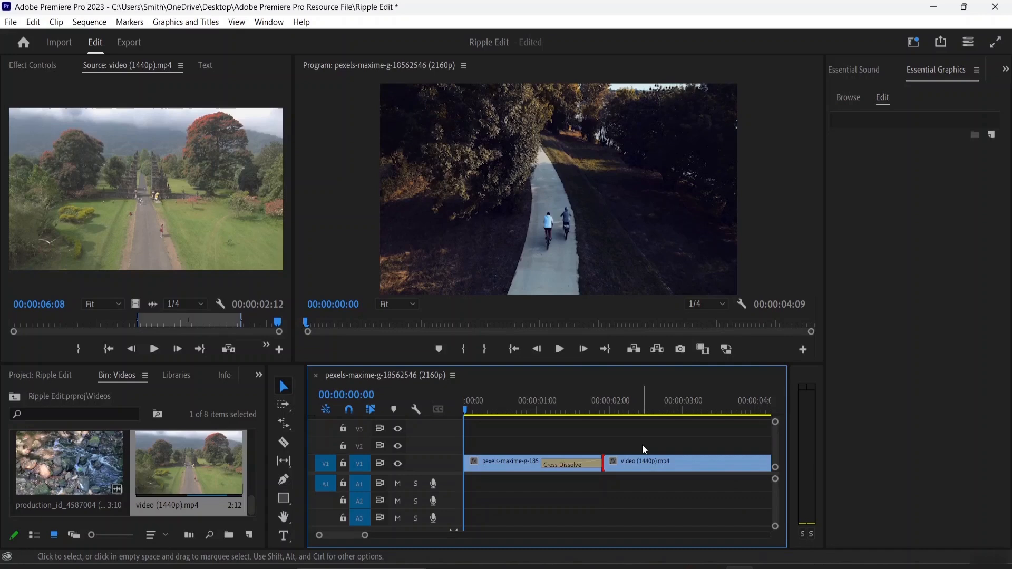
Check the duration of the Cross Dissolve transition without changing it.
left_click(584, 462)
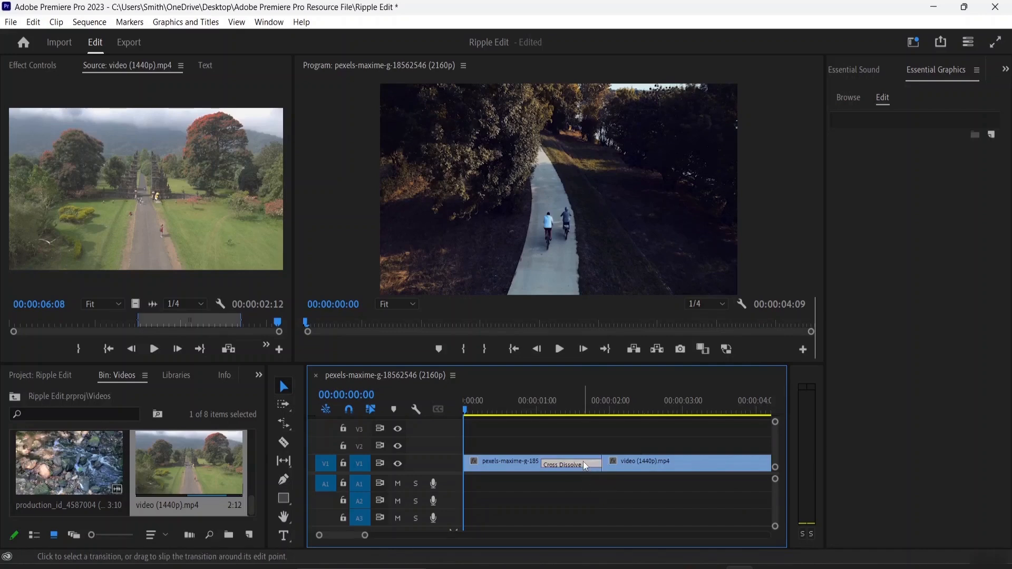
double_click(587, 466)
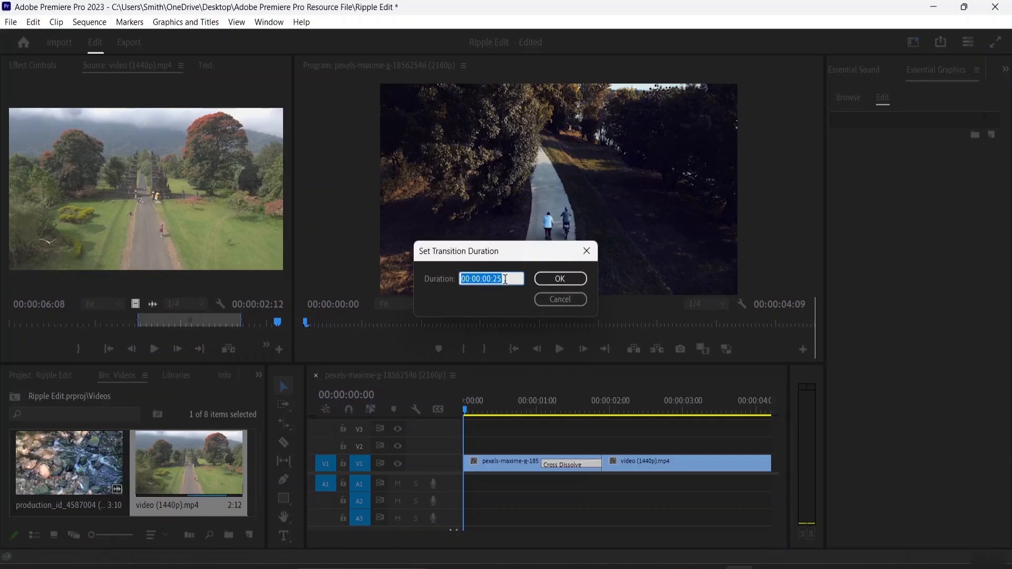
left_click(550, 303)
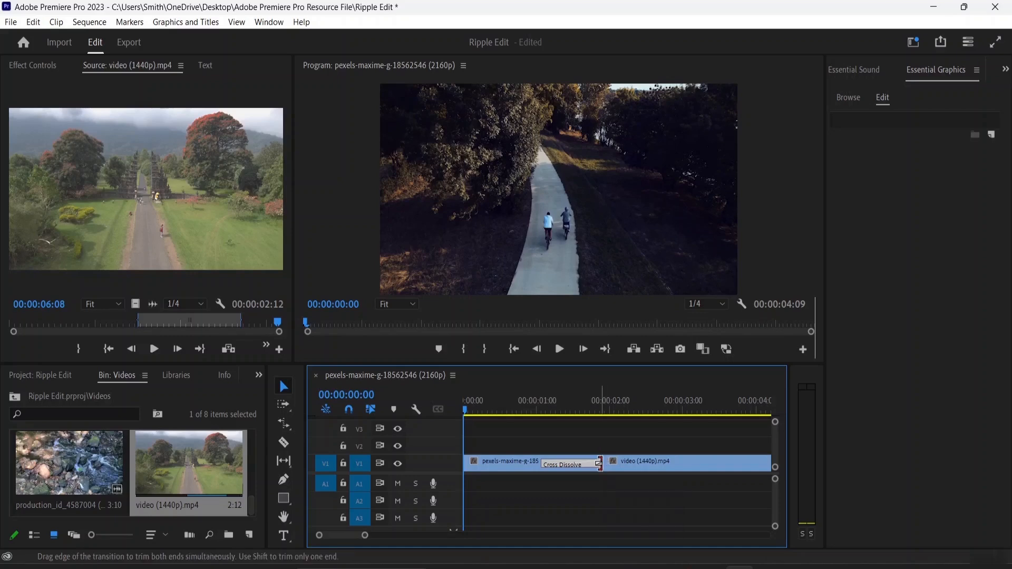
Try to extend the Cross Dissolve's end over the second clip, and accept a transition duration of 00:00:00:25.
left_click_drag(600, 463, 626, 460)
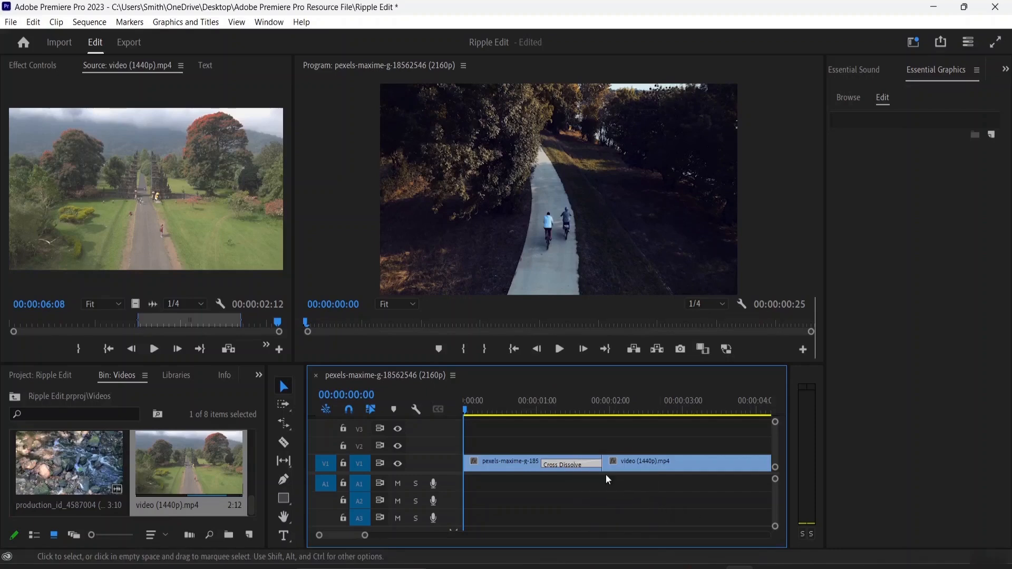
double_click(580, 466)
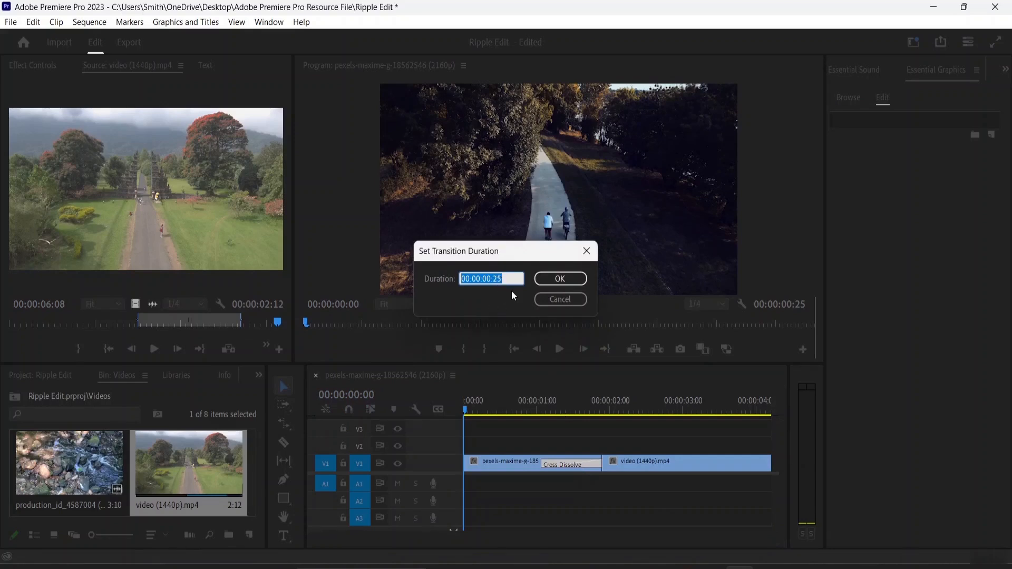
left_click(553, 281)
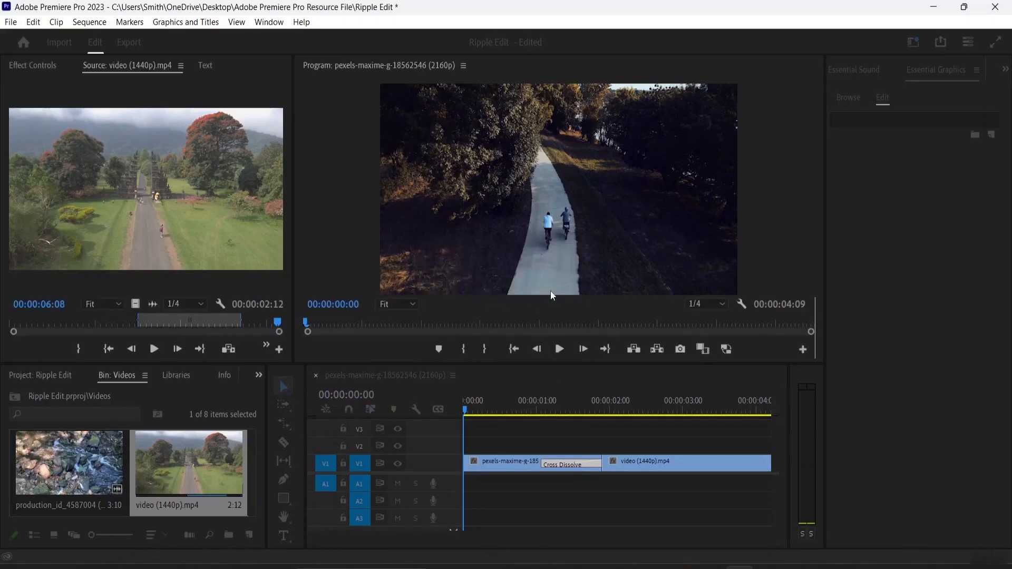
Play the sequence through the Cross Dissolve and scrub into the second clip to 00:00:02:11.
left_click(562, 347)
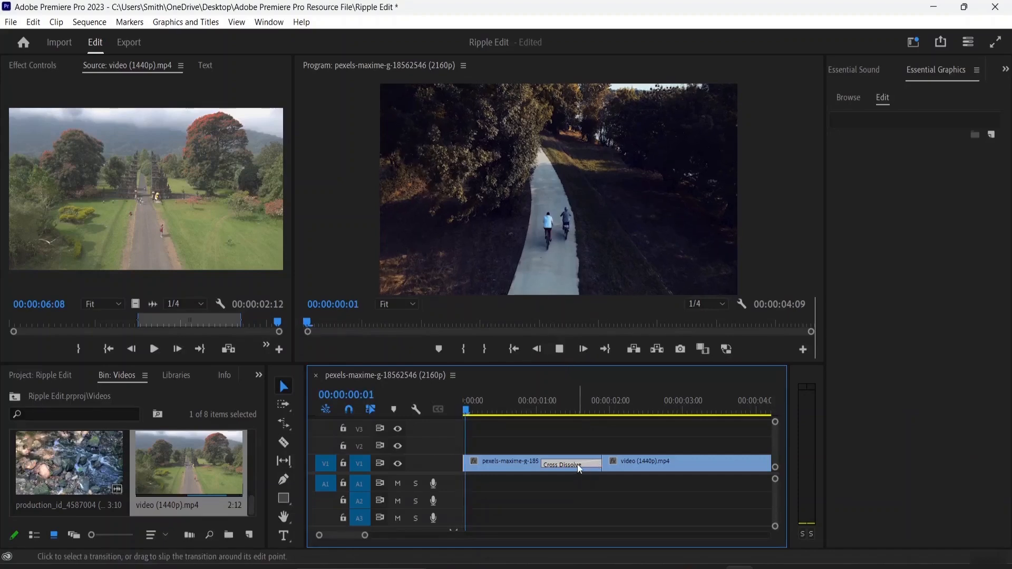
key("space")
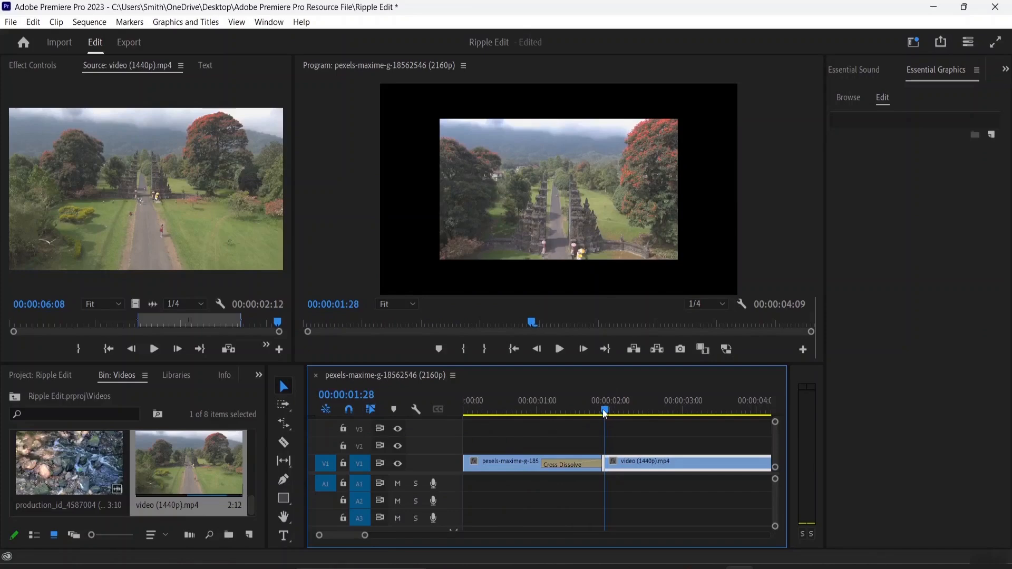
left_click_drag(607, 410, 636, 411)
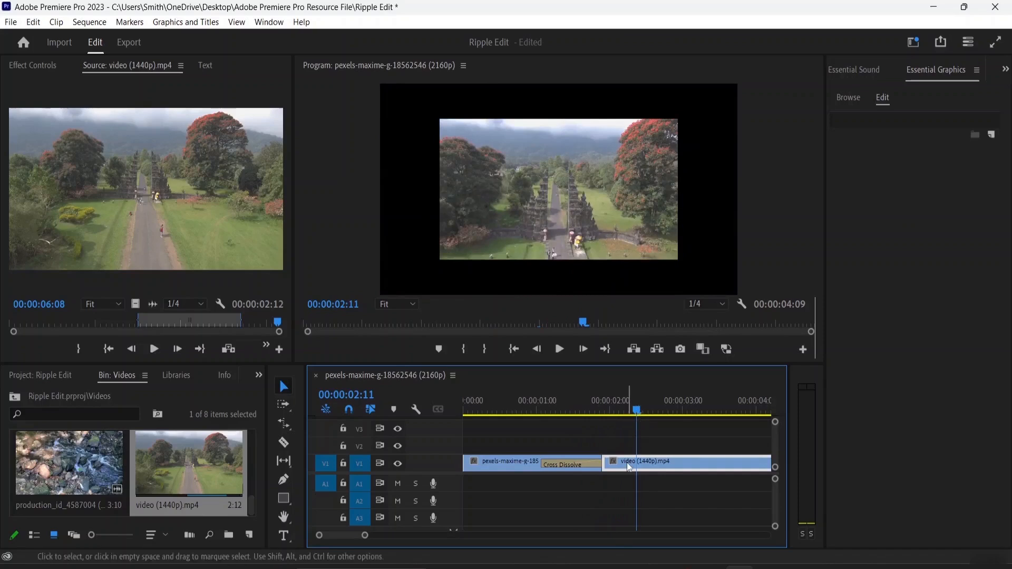
Open the Cross Dissolve's transition duration setting twice for inspection, and cancel both times.
left_click(577, 467)
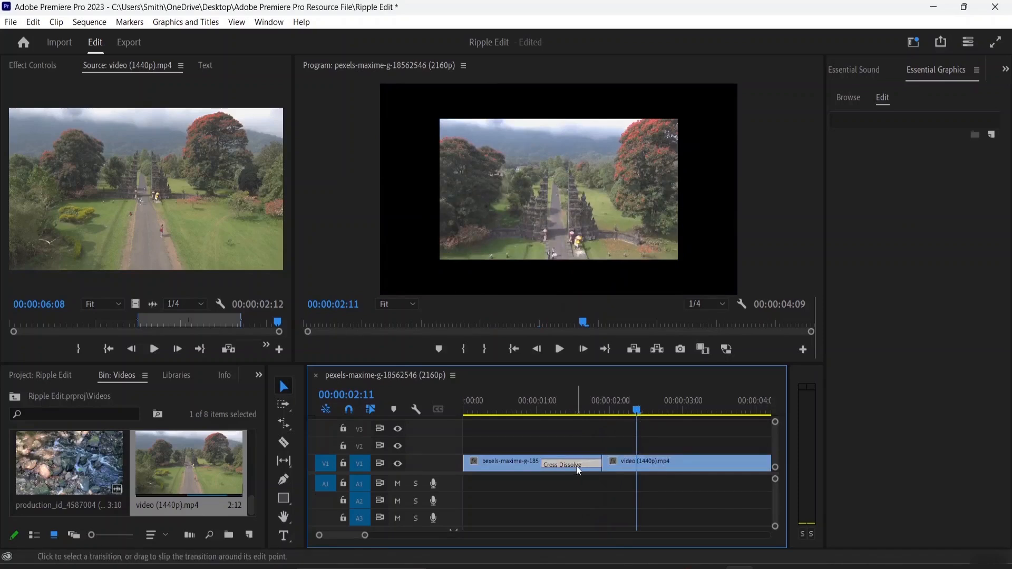
right_click(577, 465)
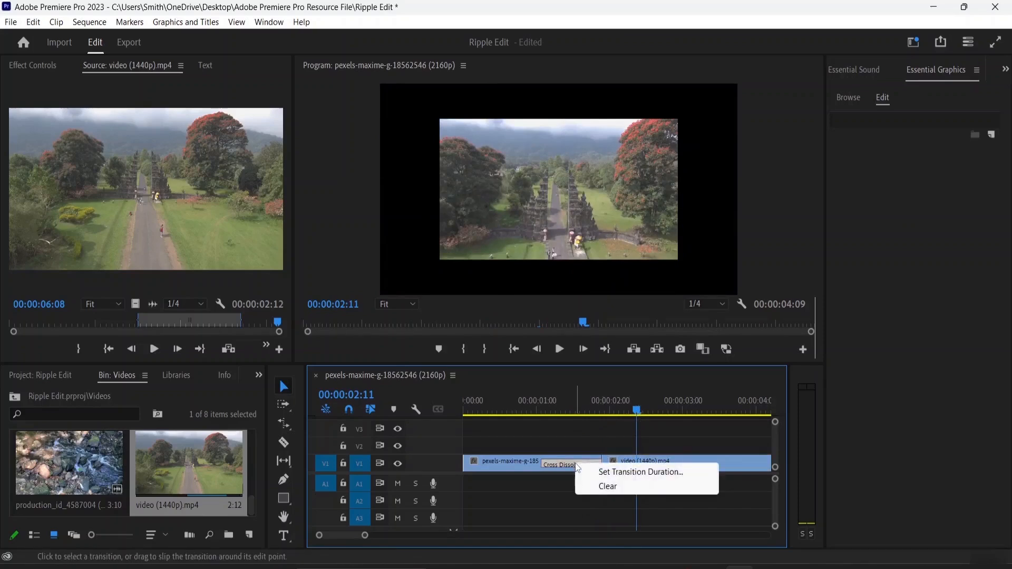
left_click(628, 472)
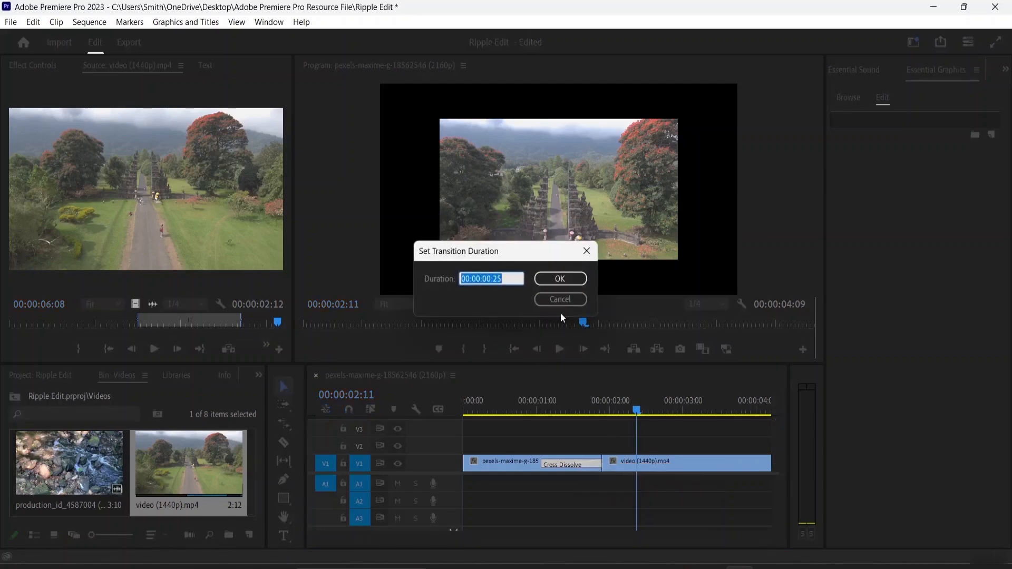
left_click(559, 299)
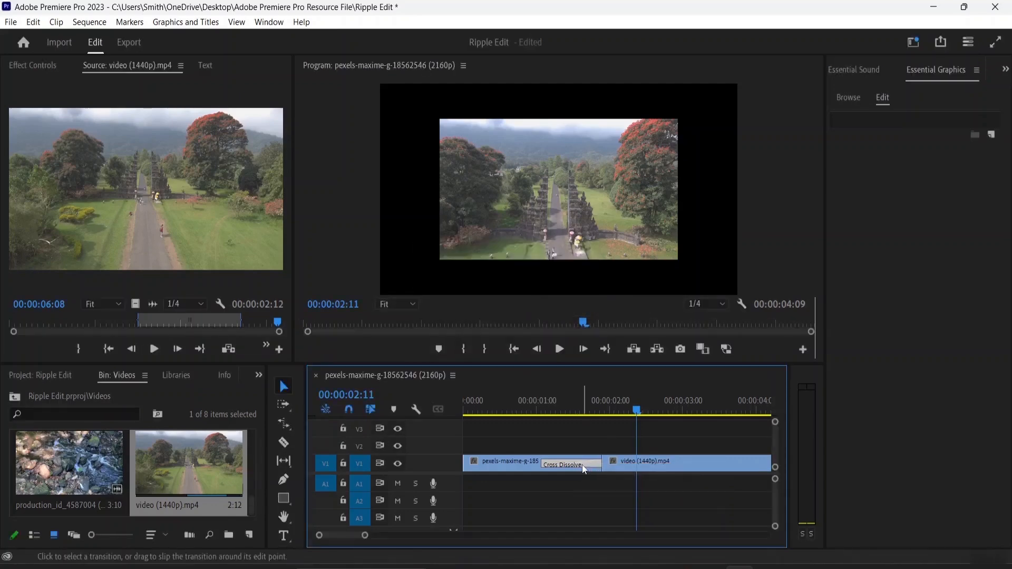
double_click(568, 468)
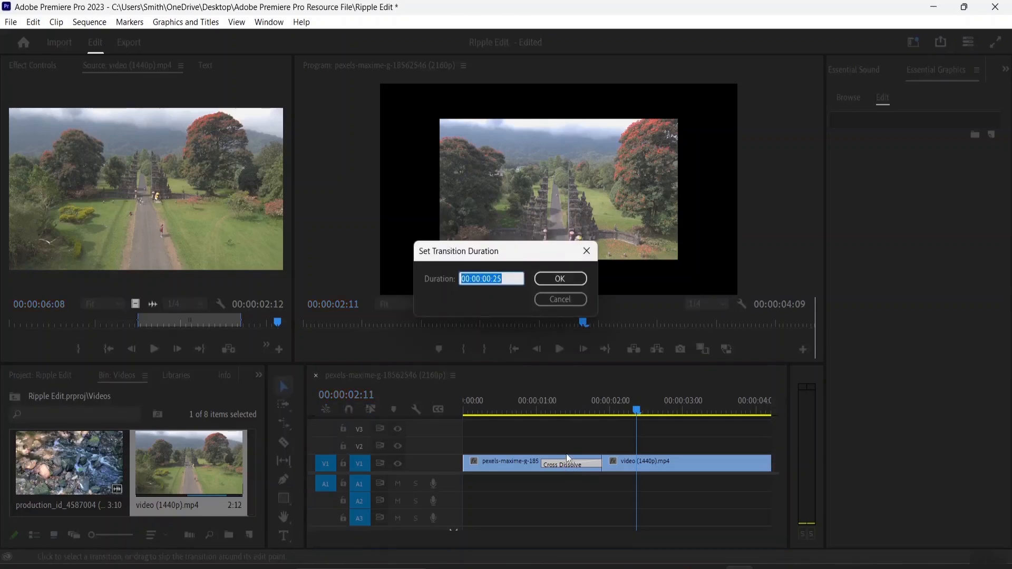
left_click(558, 300)
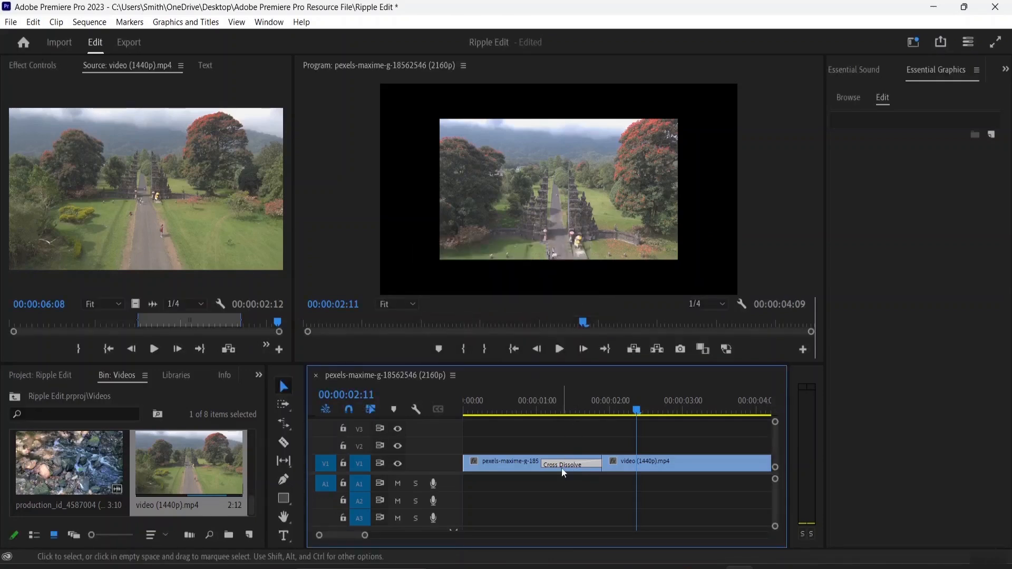
Clear the Cross Dissolve from V1, and apply the default transition at the cut between the two clips.
right_click(560, 464)
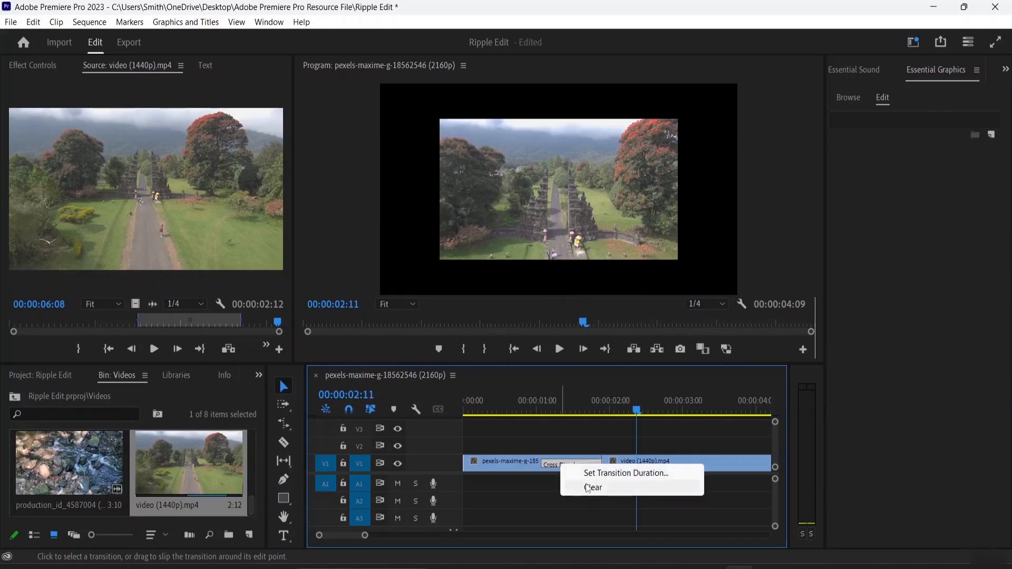
left_click(589, 487)
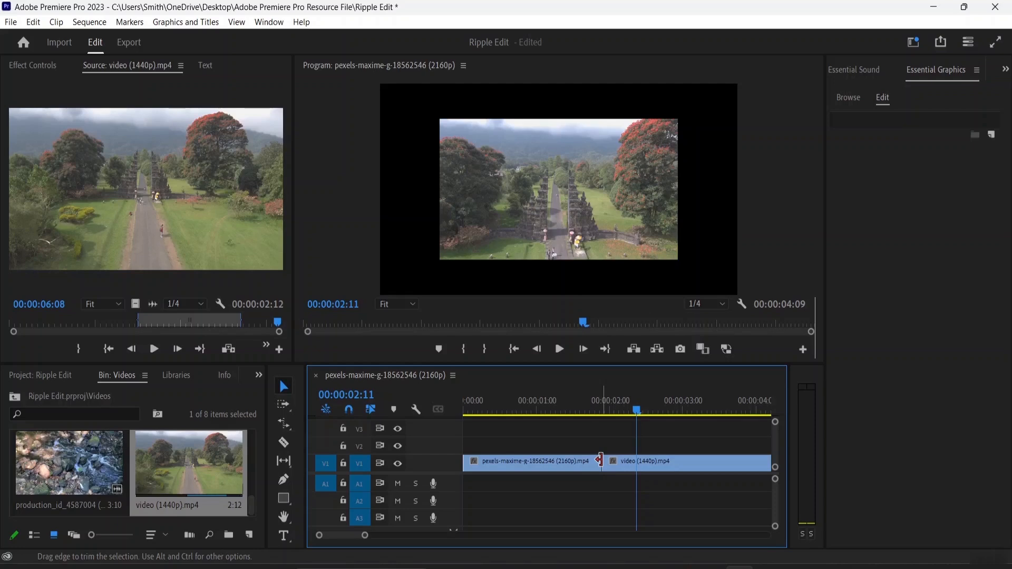
right_click(600, 461)
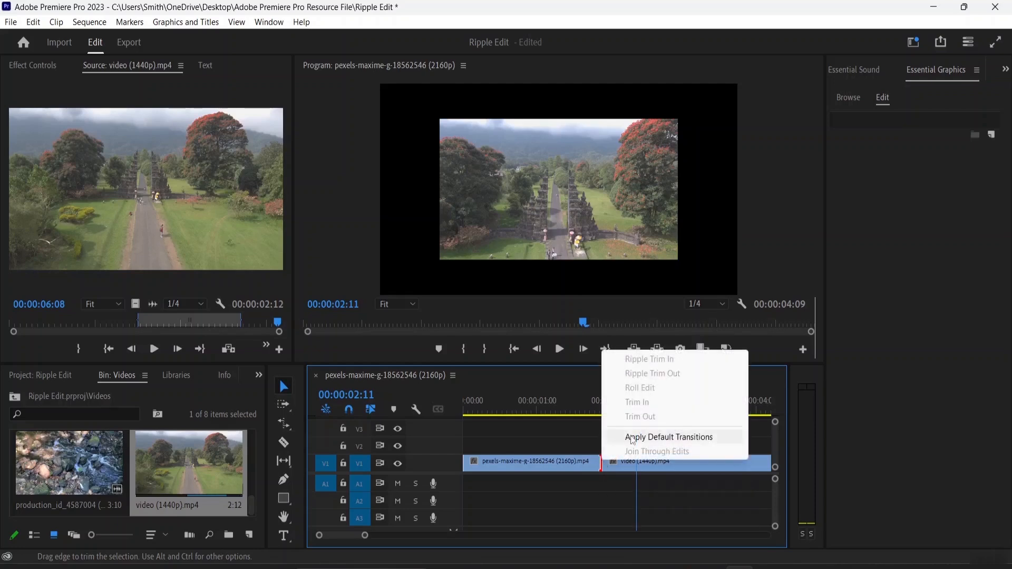
left_click(633, 438)
Clear the reapplied Cross Dissolve, and add the default transition once more to the edit point on V1.
left_click(578, 461)
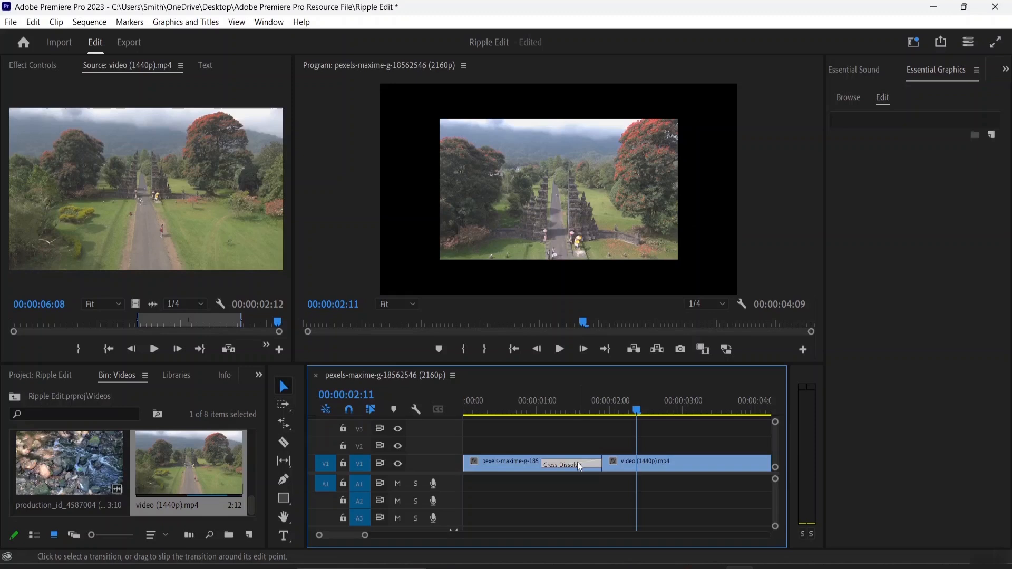
right_click(578, 462)
left_click(592, 483)
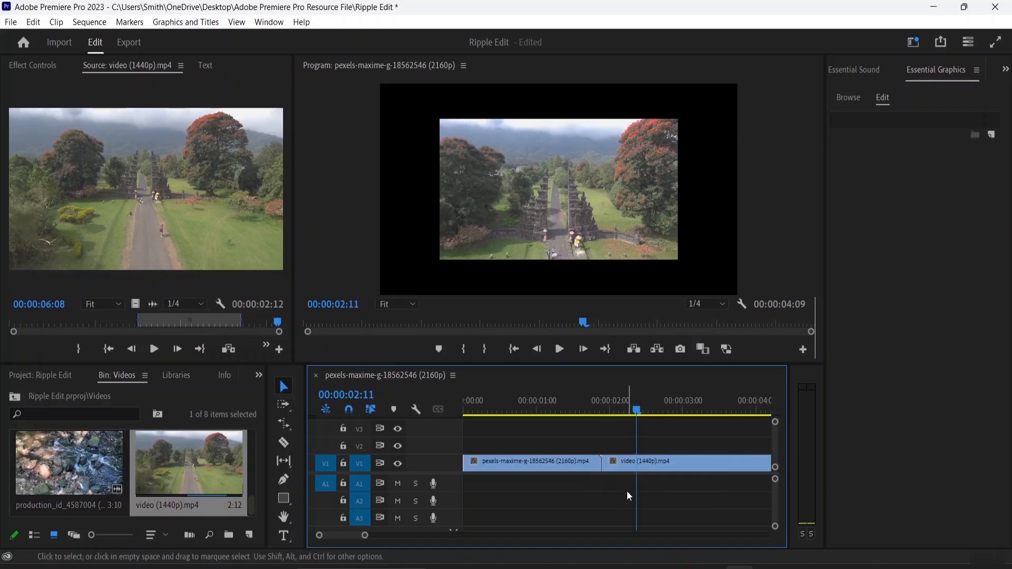
right_click(601, 462)
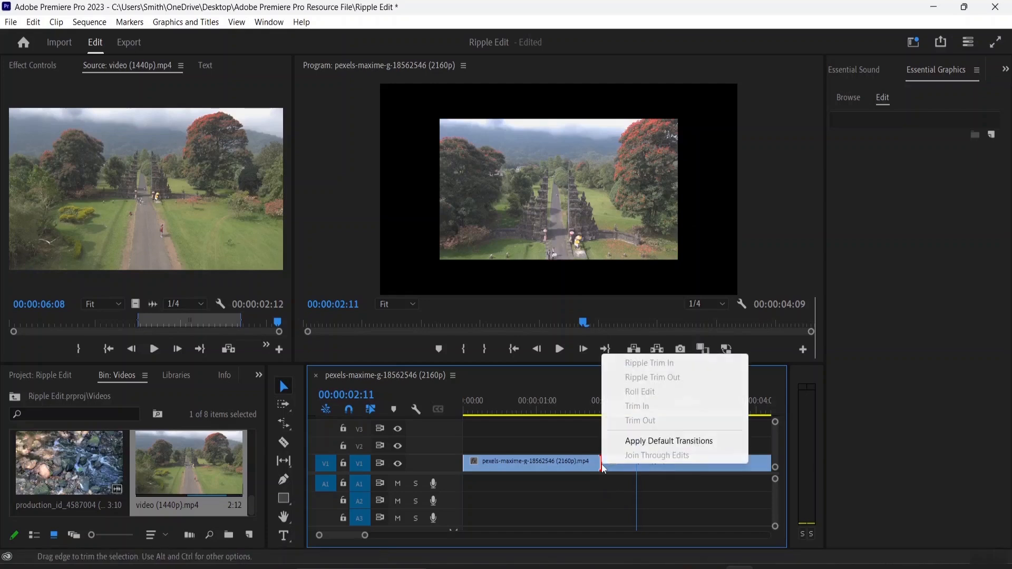
left_click(645, 441)
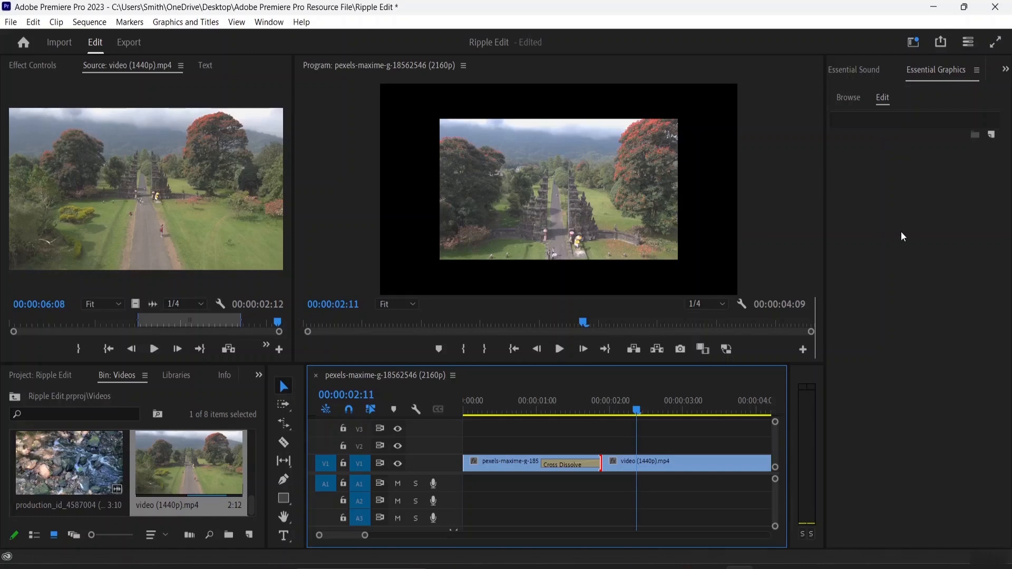
left_click(270, 22)
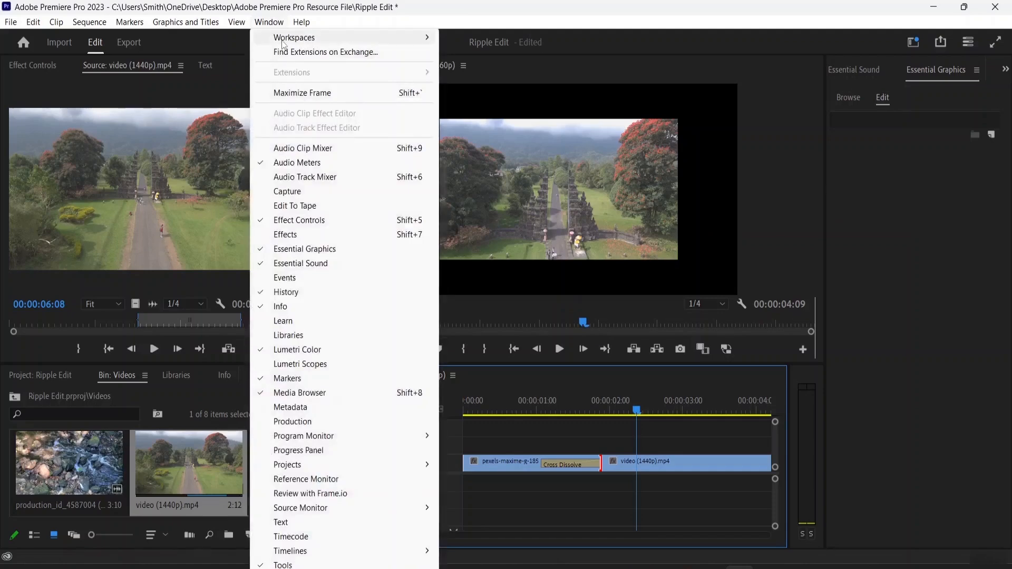
mouse_move(283, 42)
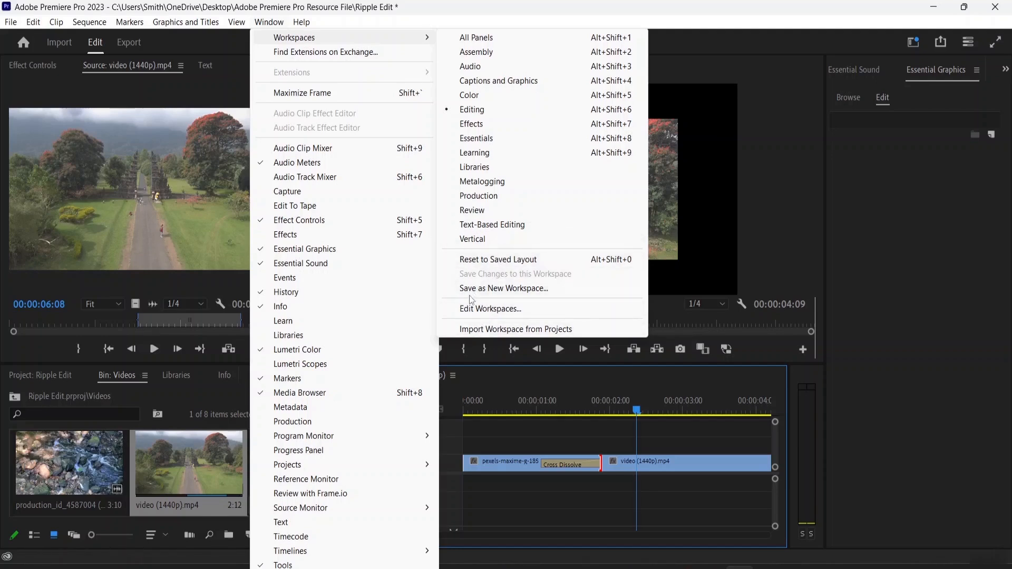
left_click(848, 202)
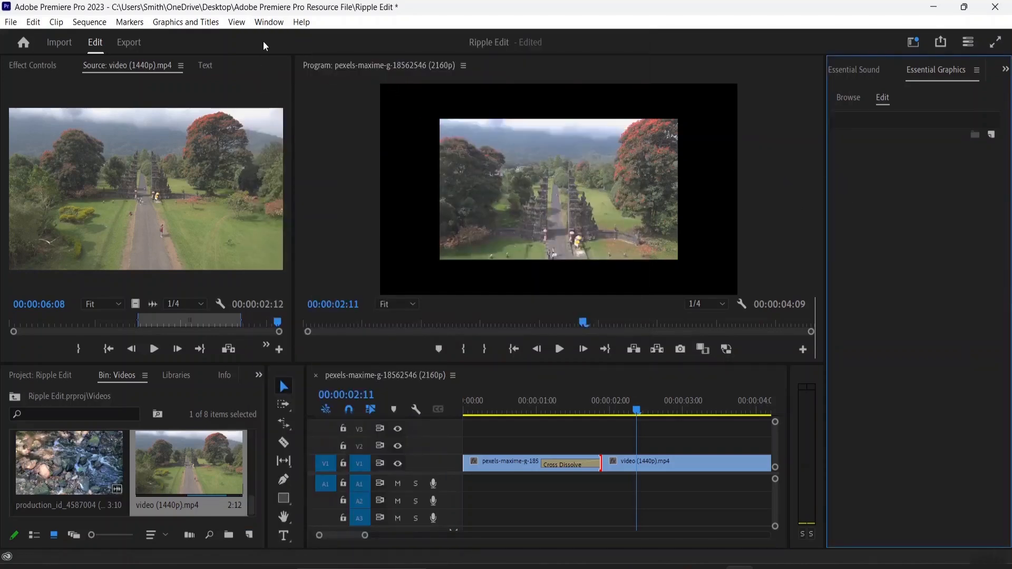
Bring up the Effects library, and enlarge the lower half of the workspace to give it more height.
left_click(275, 25)
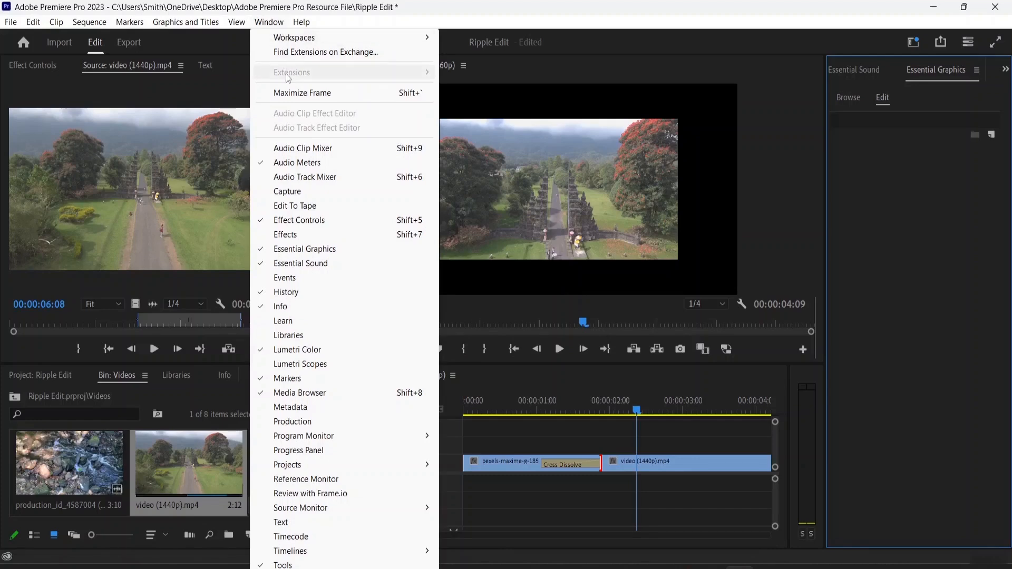
left_click(285, 236)
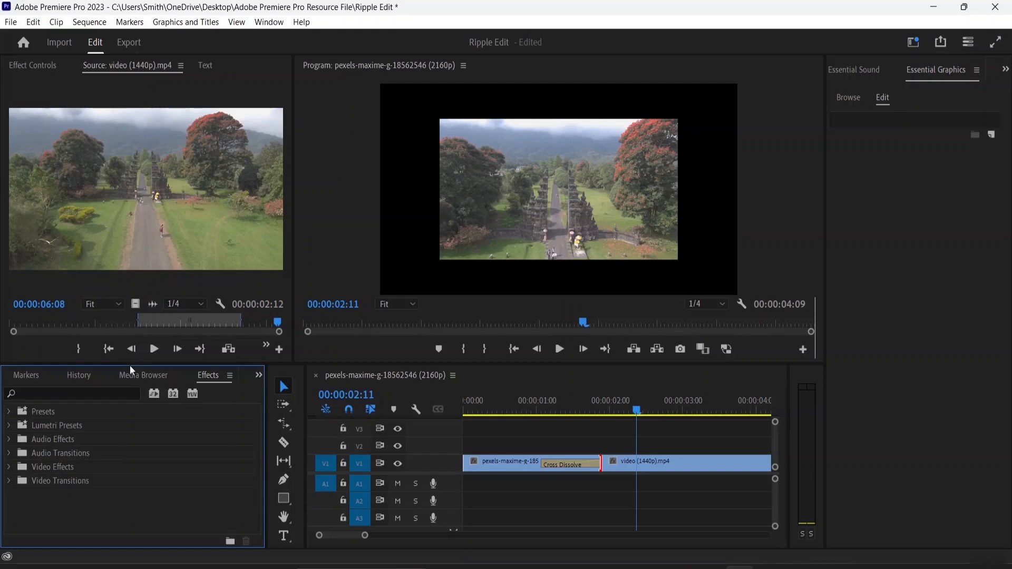
left_click_drag(130, 364, 128, 288)
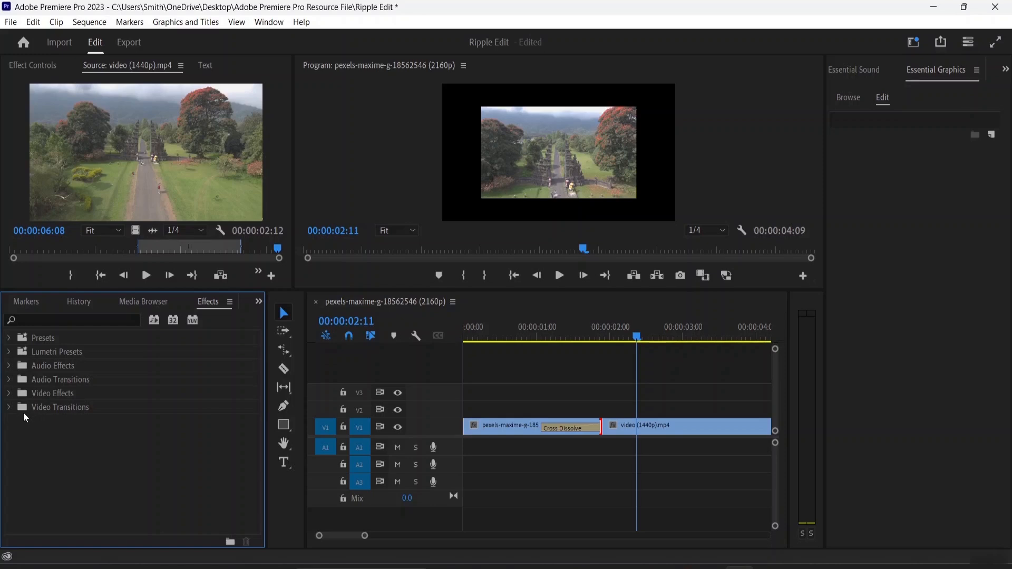
Display the Cross Dissolve's effect controls, and widen their area to give the transition's mini timeline more room.
left_click(43, 67)
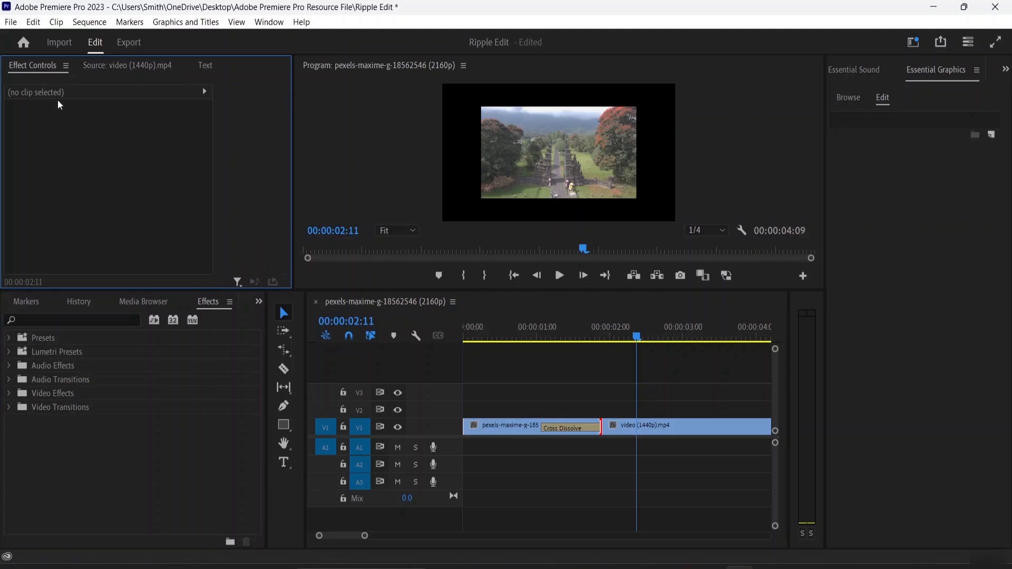
left_click(562, 429)
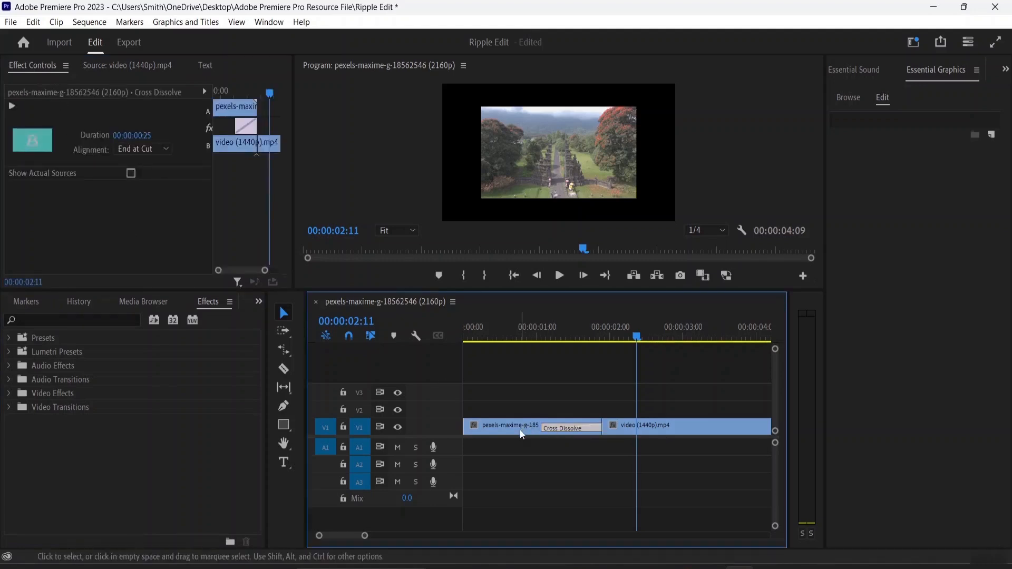
left_click_drag(293, 183, 401, 192)
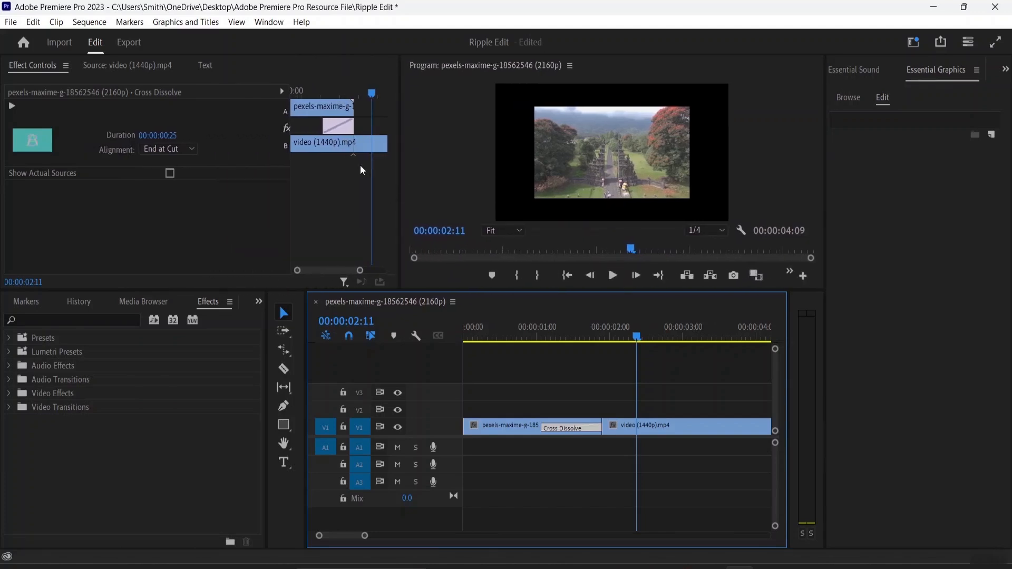
Shift the Cross Dissolve over the cut in its effect controls, and set its alignment to Center at Cut.
left_click(337, 125)
left_click_drag(337, 125, 355, 128)
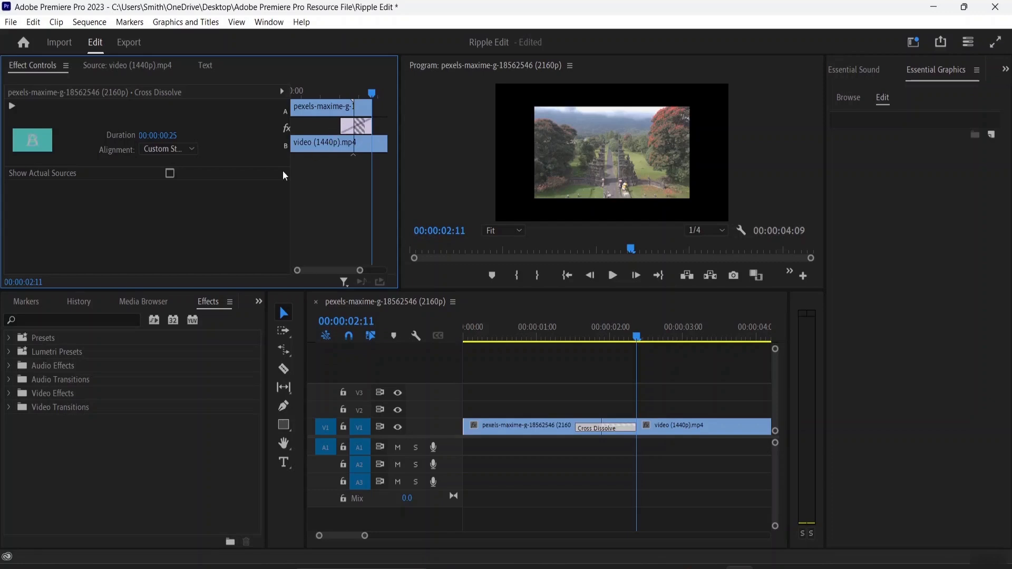
left_click(180, 150)
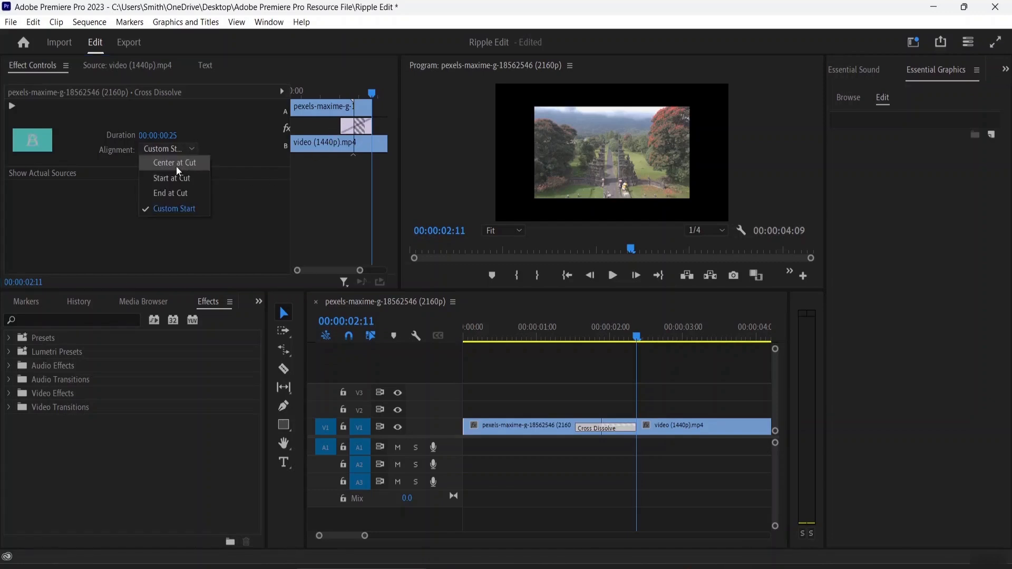
left_click(176, 167)
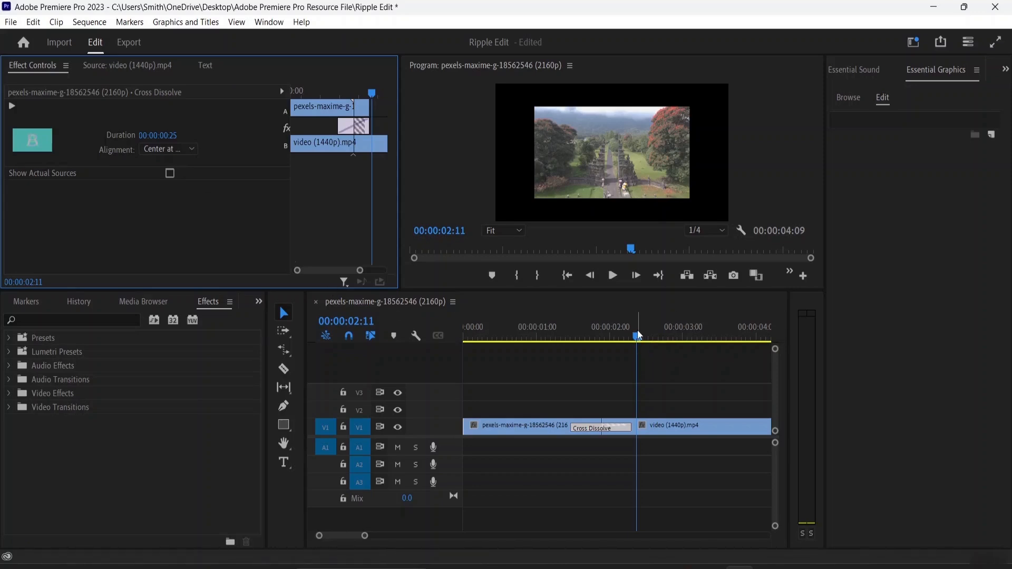
Play the sequence from 00:00:01:08 through the centered Cross Dissolve, and stop in the second clip at 00:00:02:26.
left_click_drag(638, 332, 559, 341)
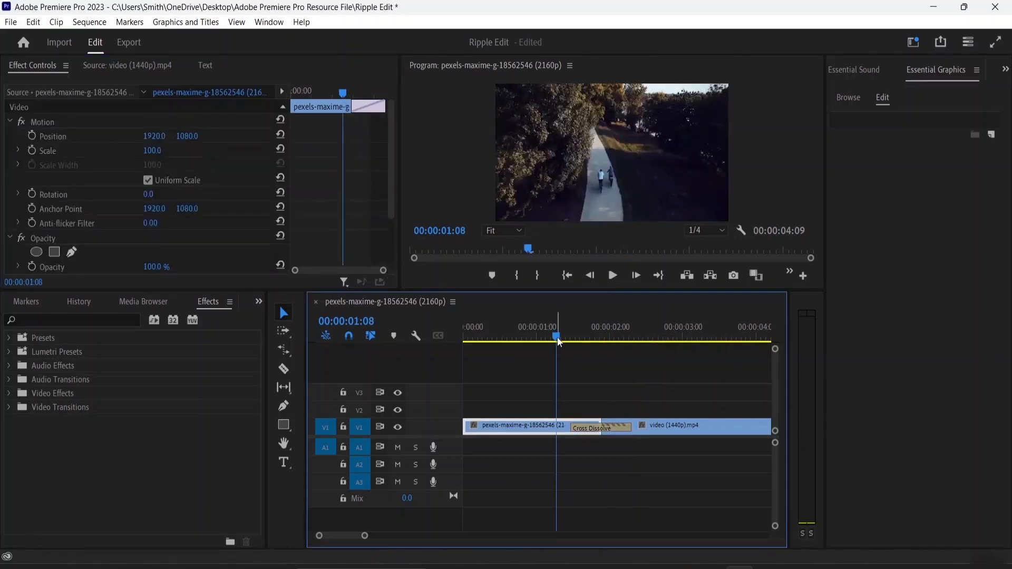
key("space")
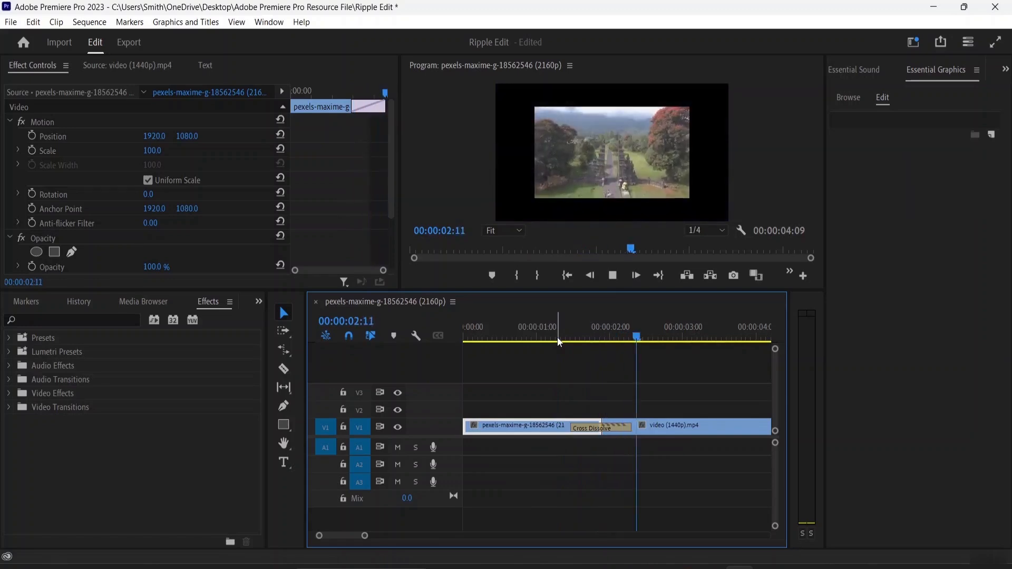
key("space")
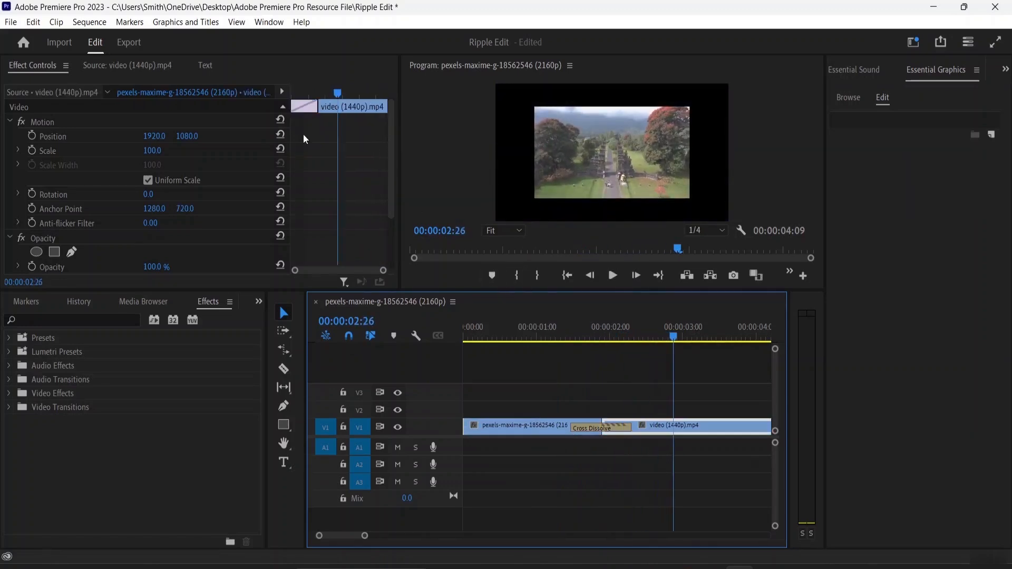
Select the Cross Dissolve, and turn its Show Actual Sources option on and off again.
left_click(518, 420)
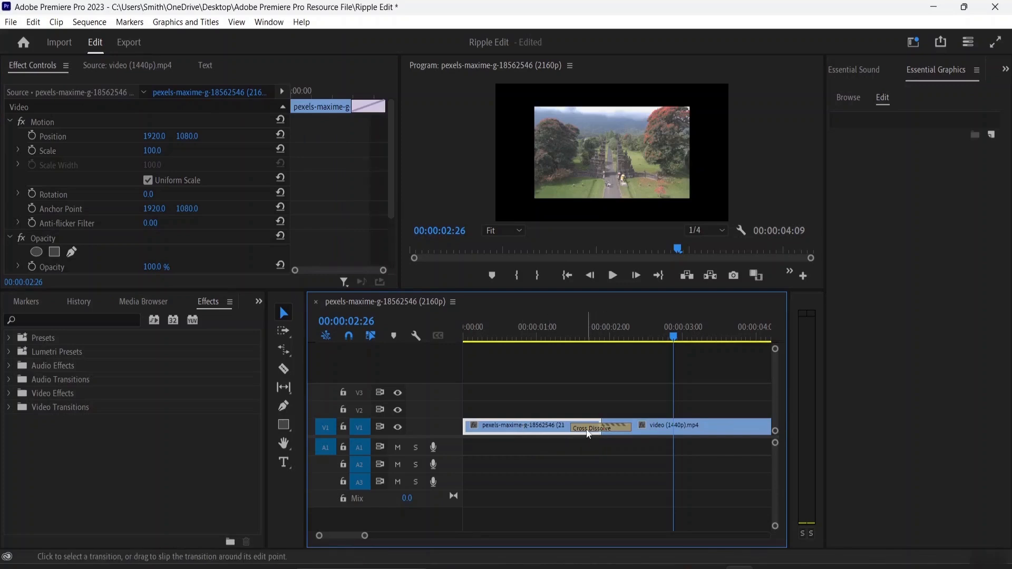
left_click(587, 429)
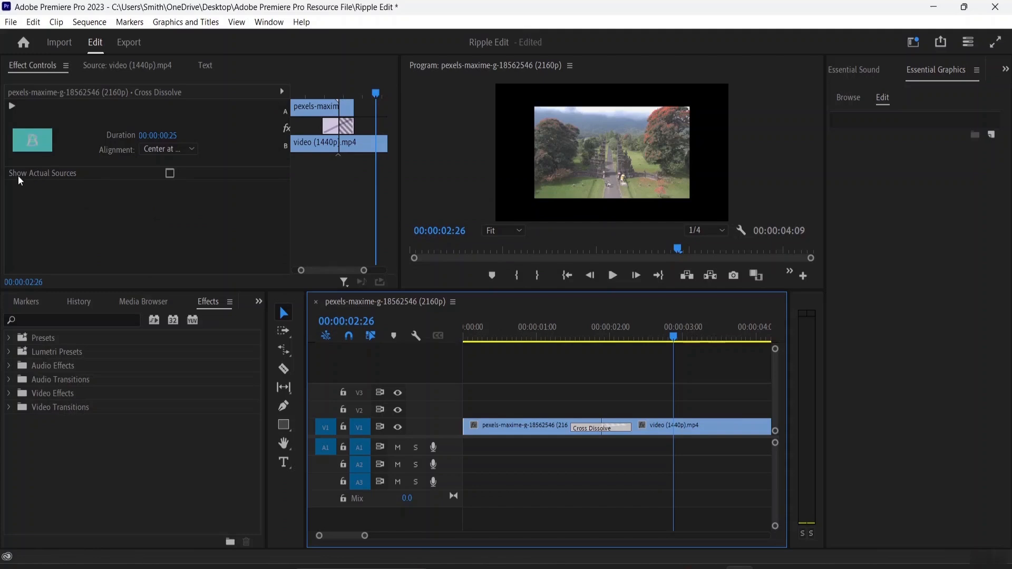
left_click(168, 174)
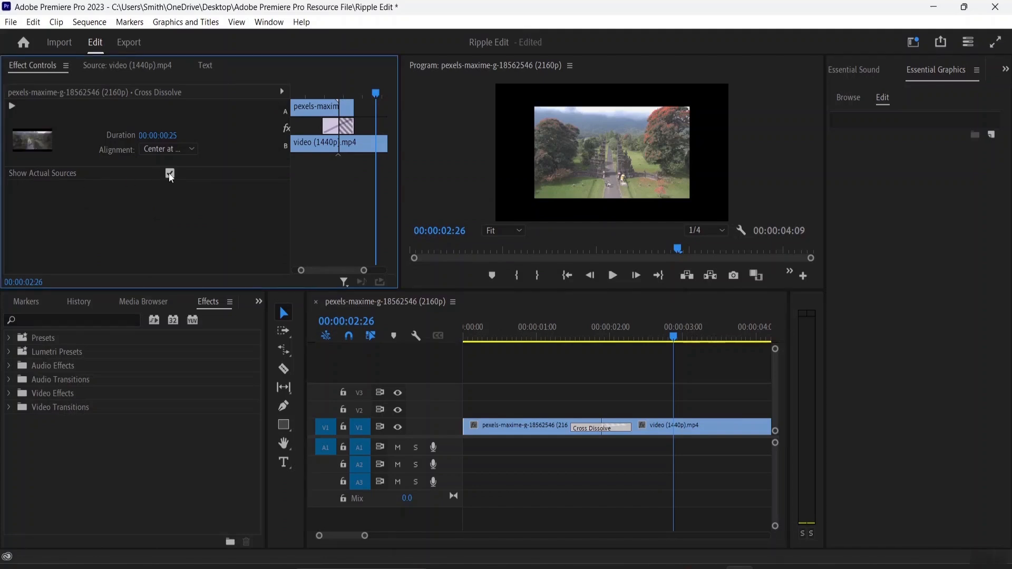
left_click(169, 173)
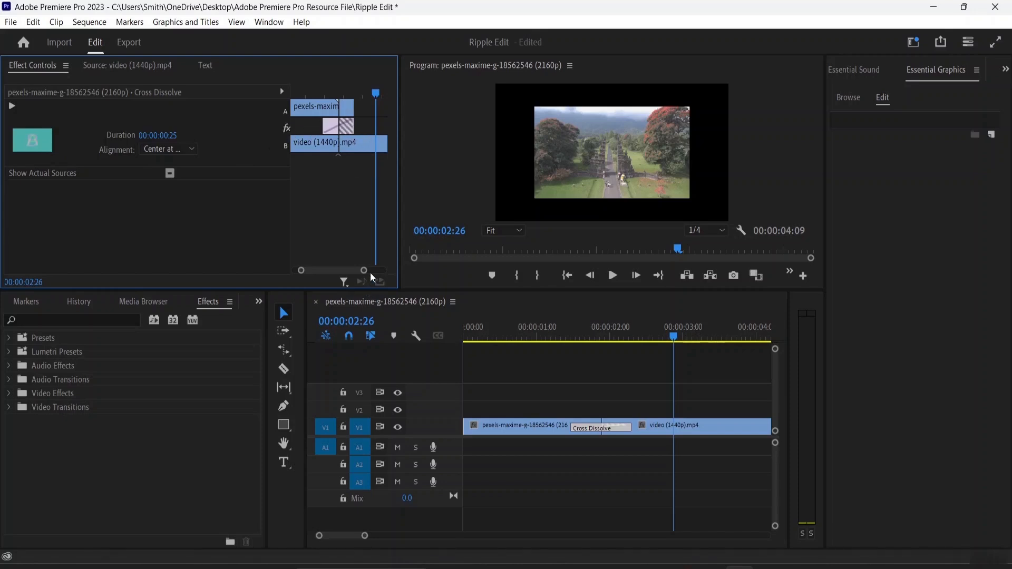
Scrub the playhead across the transition to 00:00:01:02 in the first clip, and reselect the Cross Dissolve.
left_click_drag(364, 270, 387, 273)
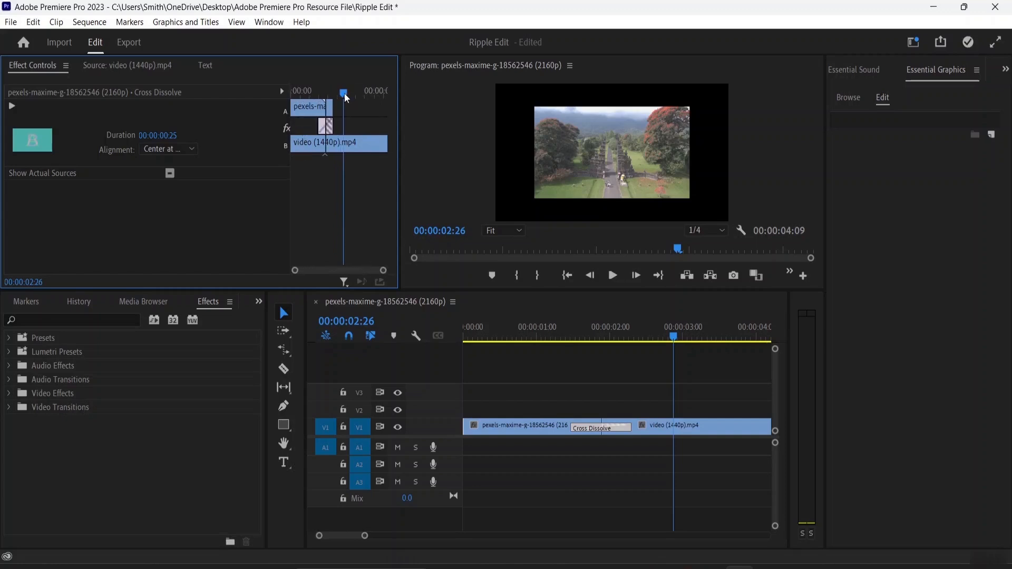
left_click_drag(344, 95, 396, 96)
left_click_drag(612, 339, 539, 398)
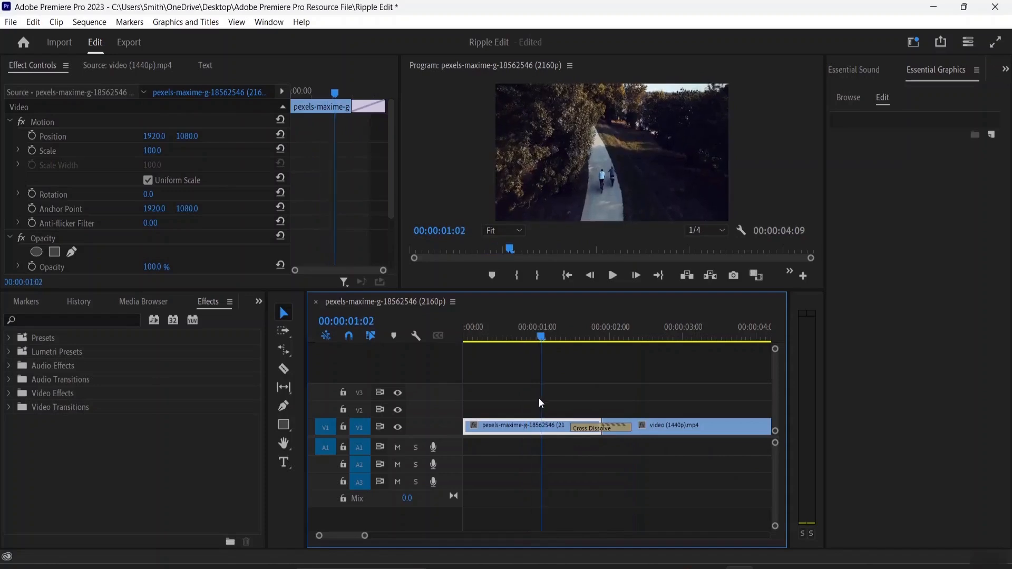
left_click(590, 427)
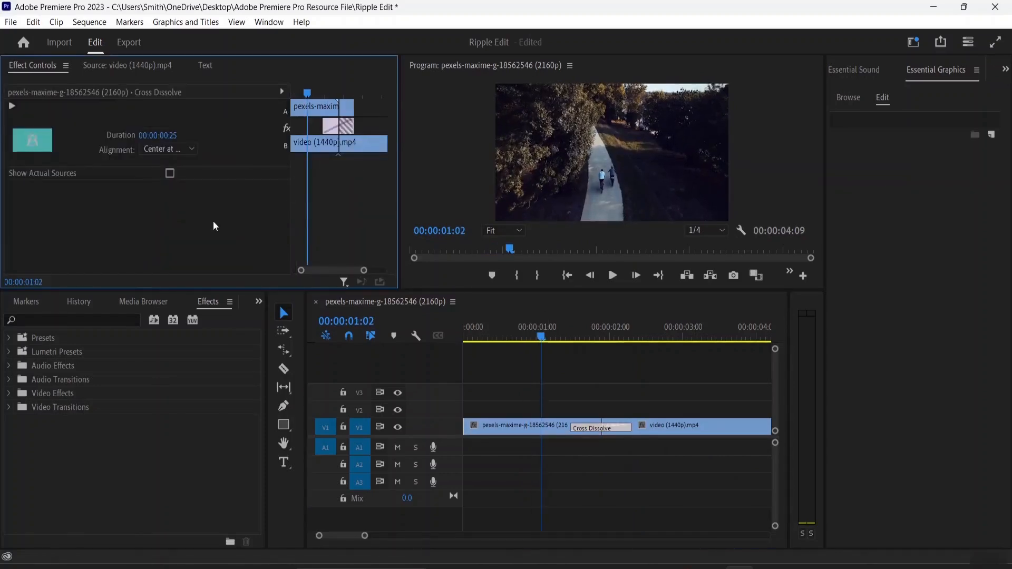
Try the Start at Cut and End at Cut alignments on the Cross Dissolve, and return it to Center at Cut.
left_click(177, 151)
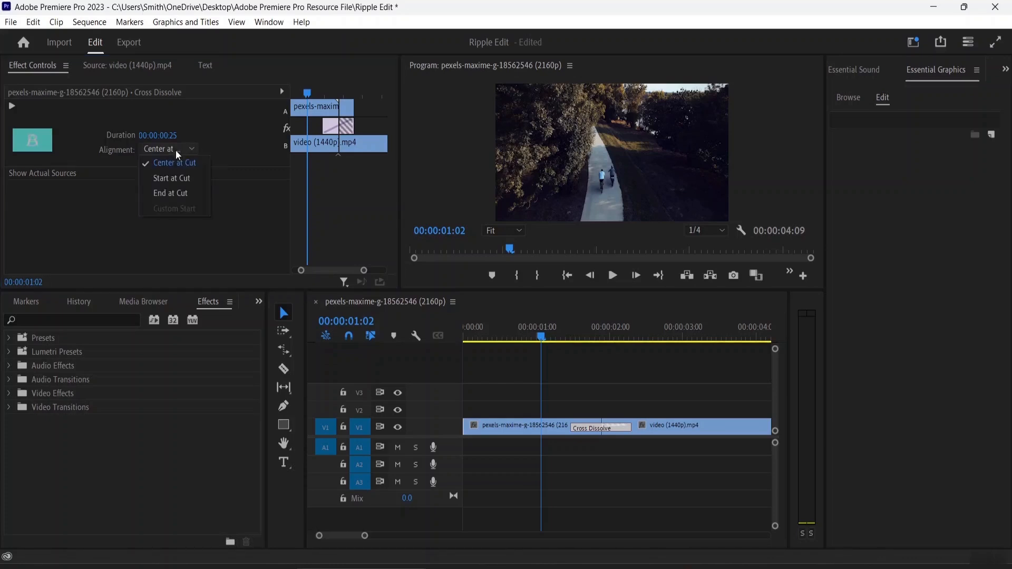
left_click(187, 183)
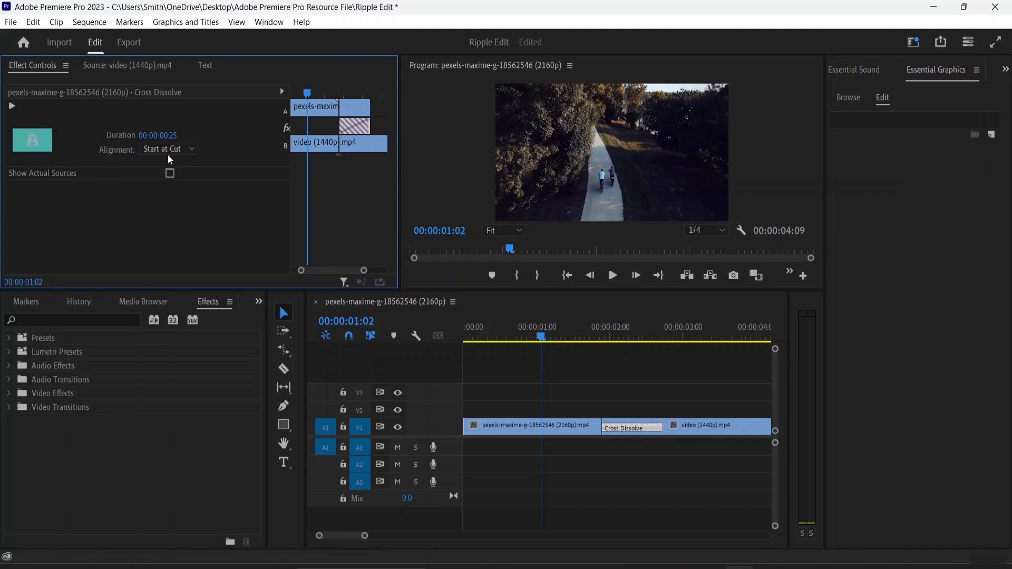
left_click(167, 153)
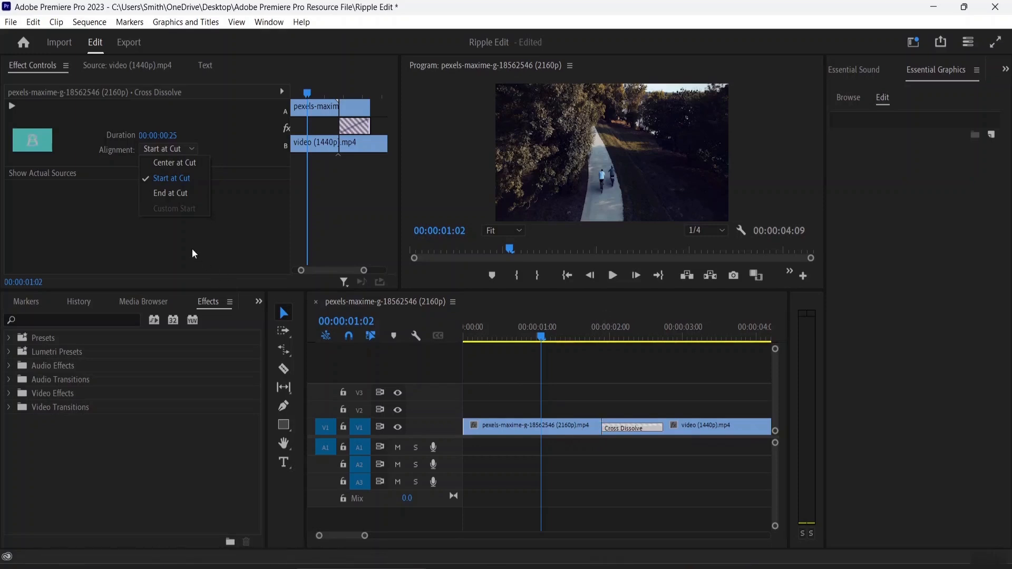
left_click(178, 193)
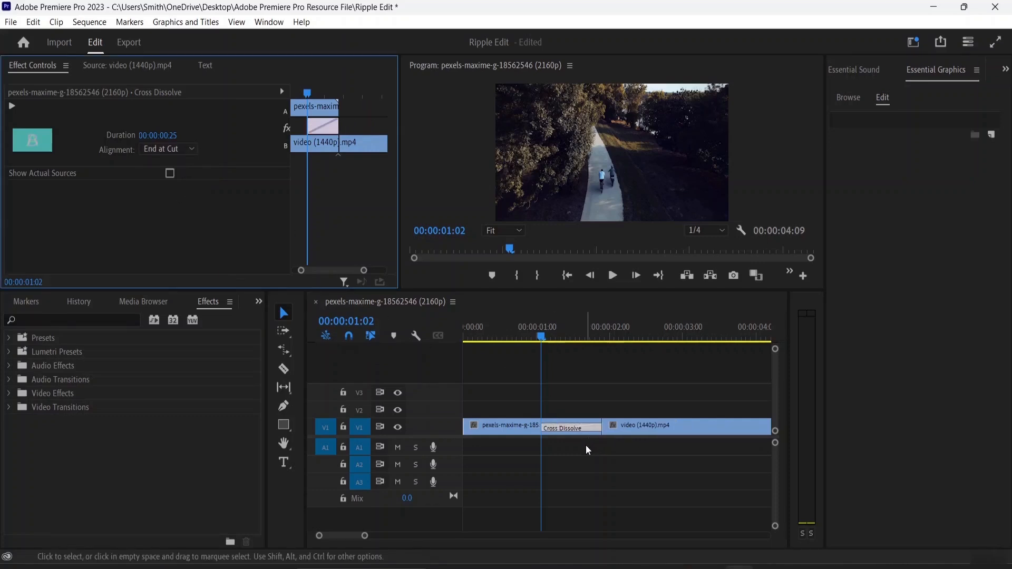
left_click(186, 149)
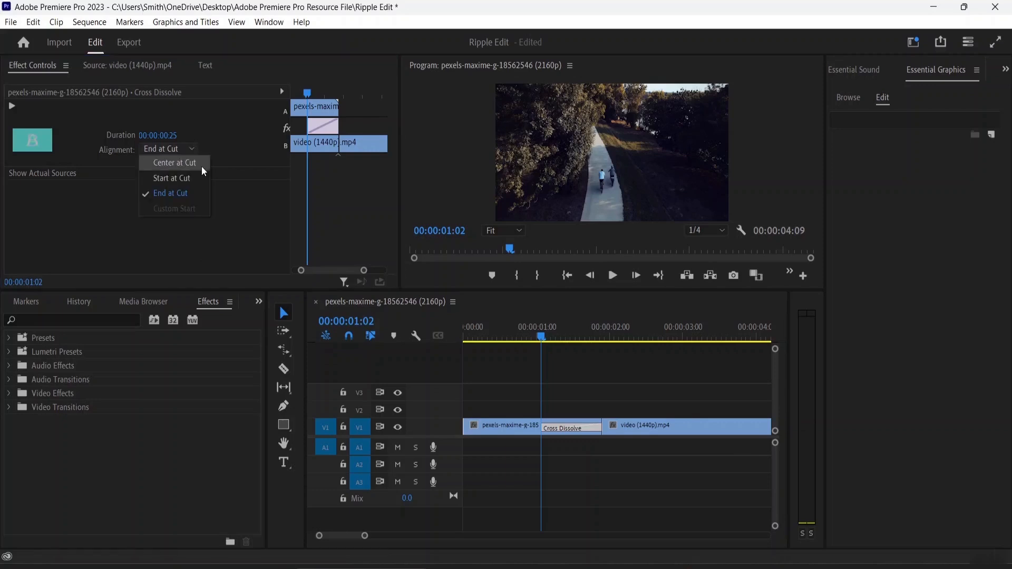
left_click(195, 166)
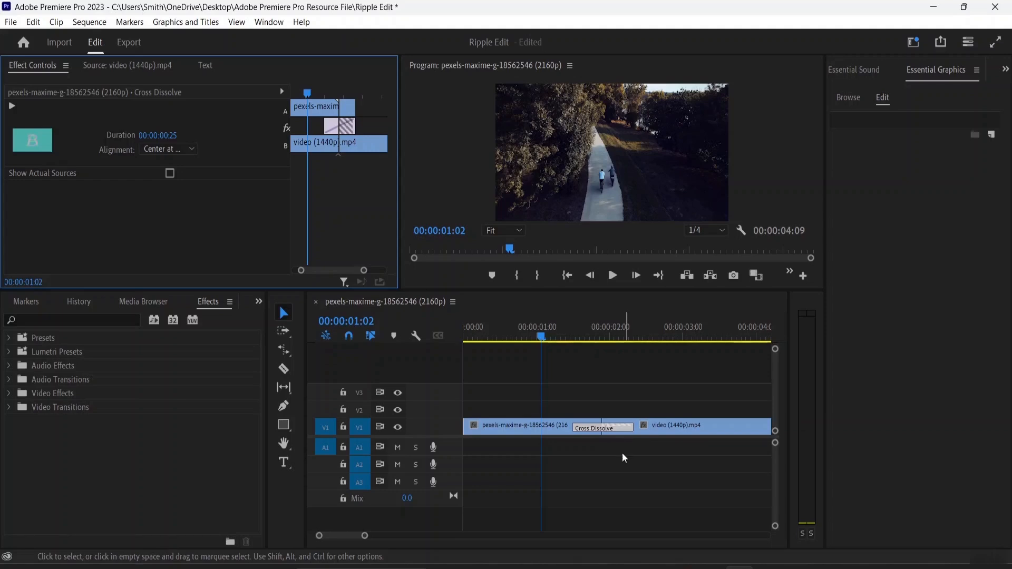
Find Dip to White among the Dissolve video transitions in the Effects list, and set it as the default transition.
double_click(34, 409)
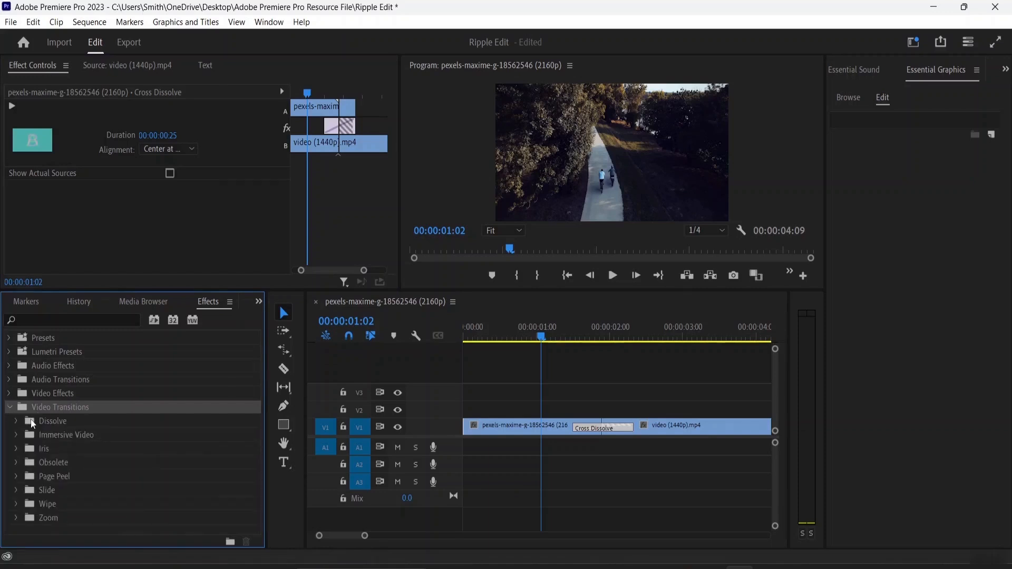
left_click(16, 422)
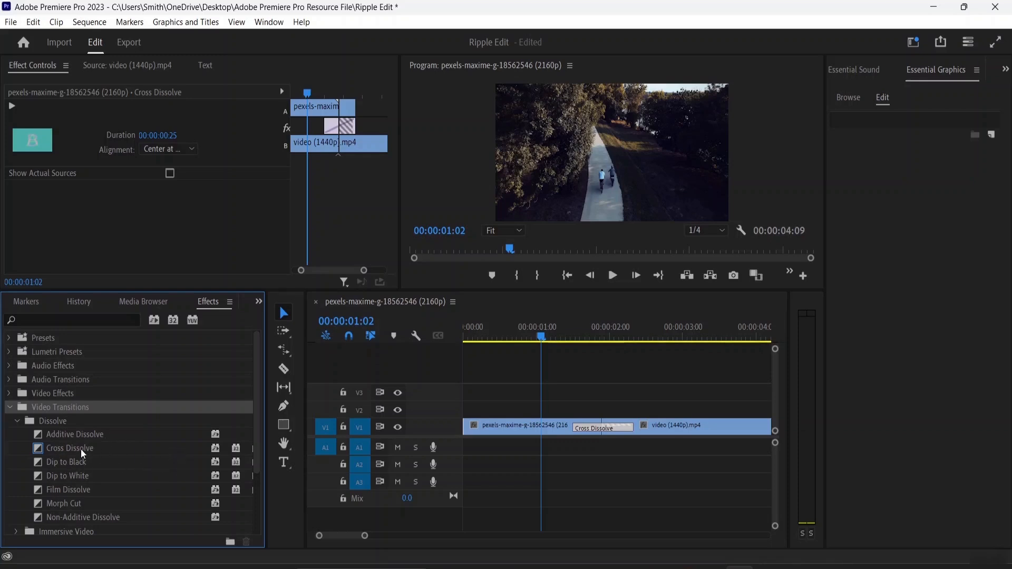
left_click(80, 449)
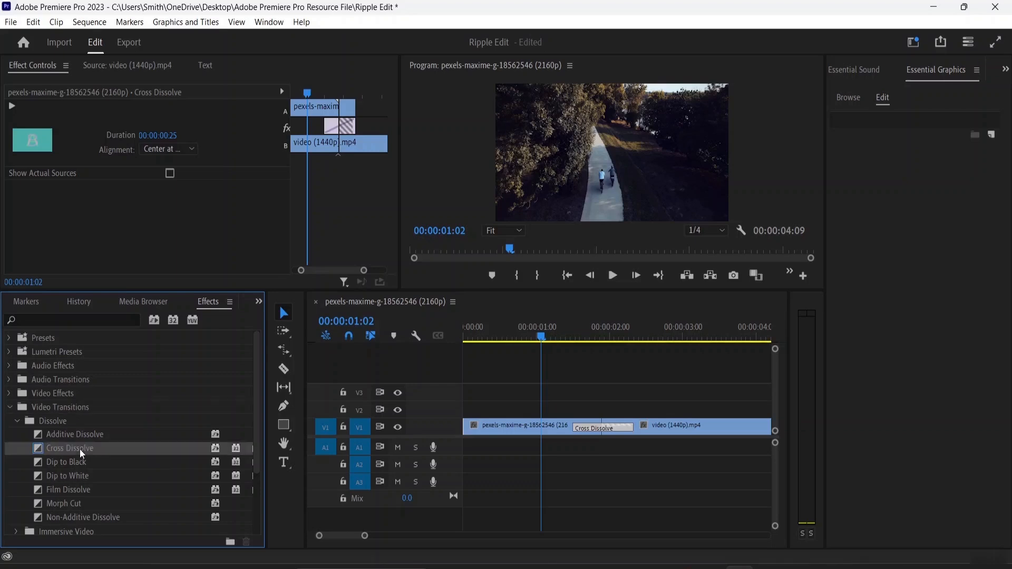
left_click(52, 436)
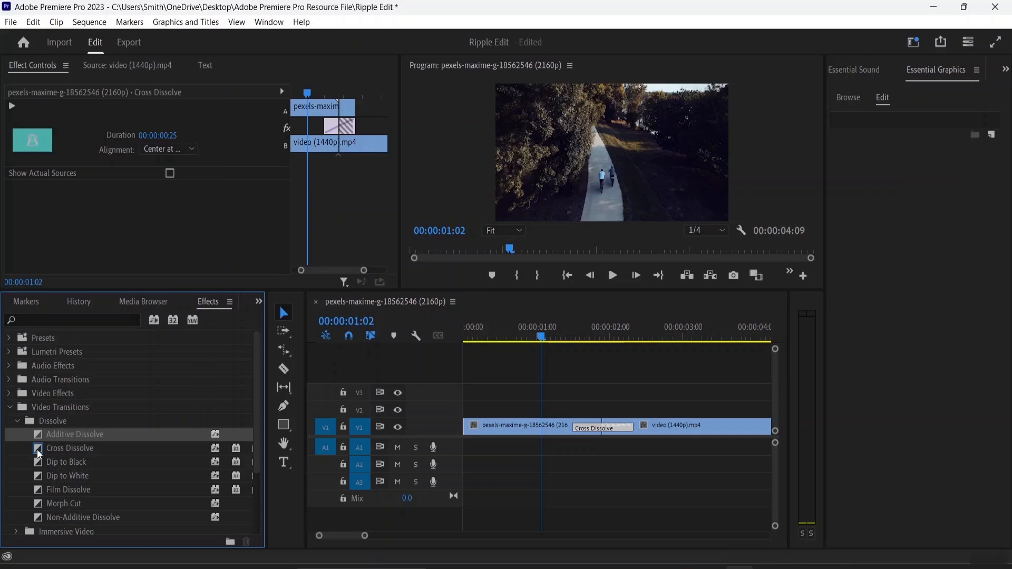
left_click(61, 461)
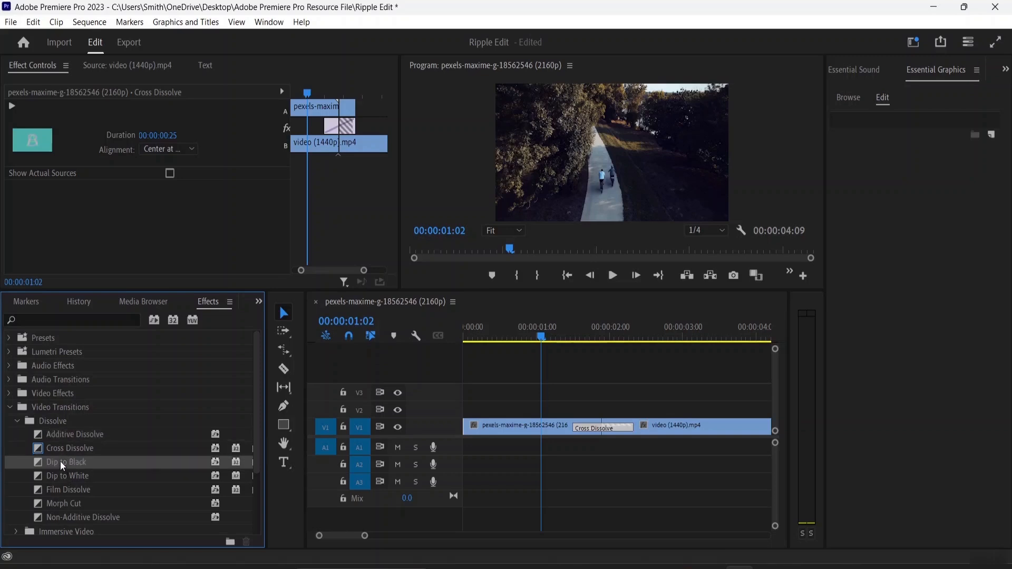
left_click(64, 476)
right_click(65, 479)
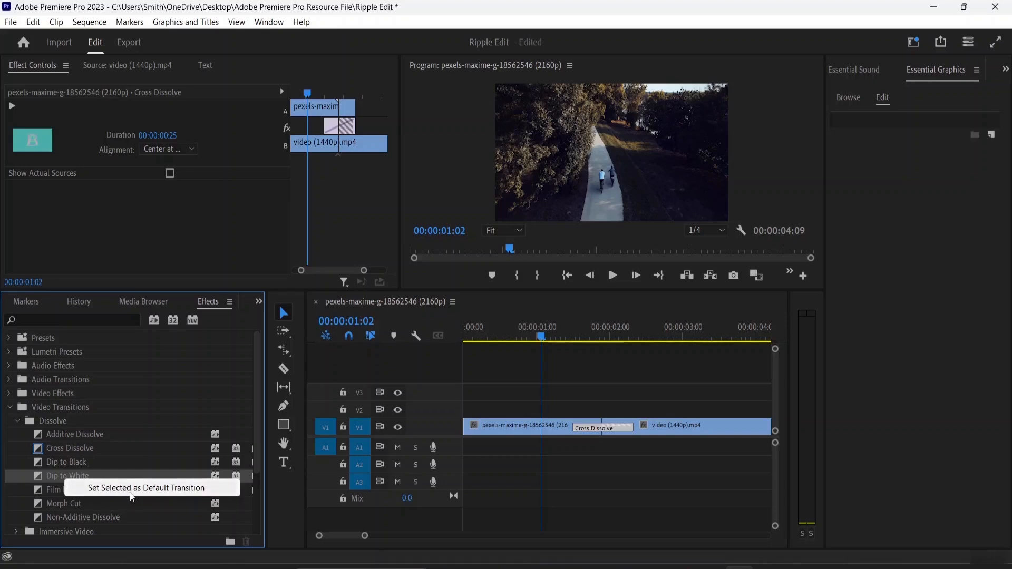
left_click(135, 495)
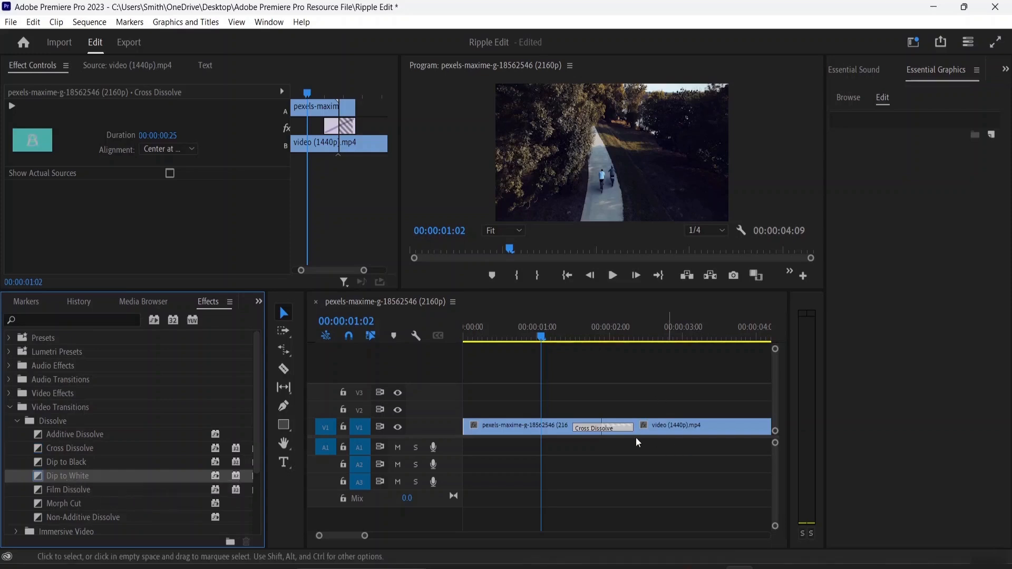
Replace the Cross Dissolve at the cut between the two clips with the default Dip to White transition.
left_click(612, 428)
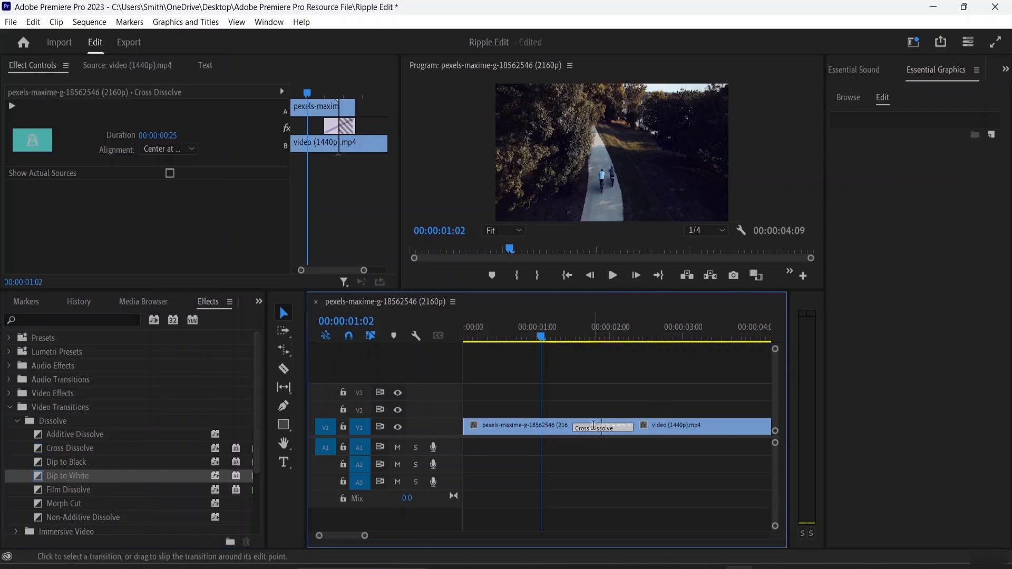
double_click(593, 427)
left_click(561, 299)
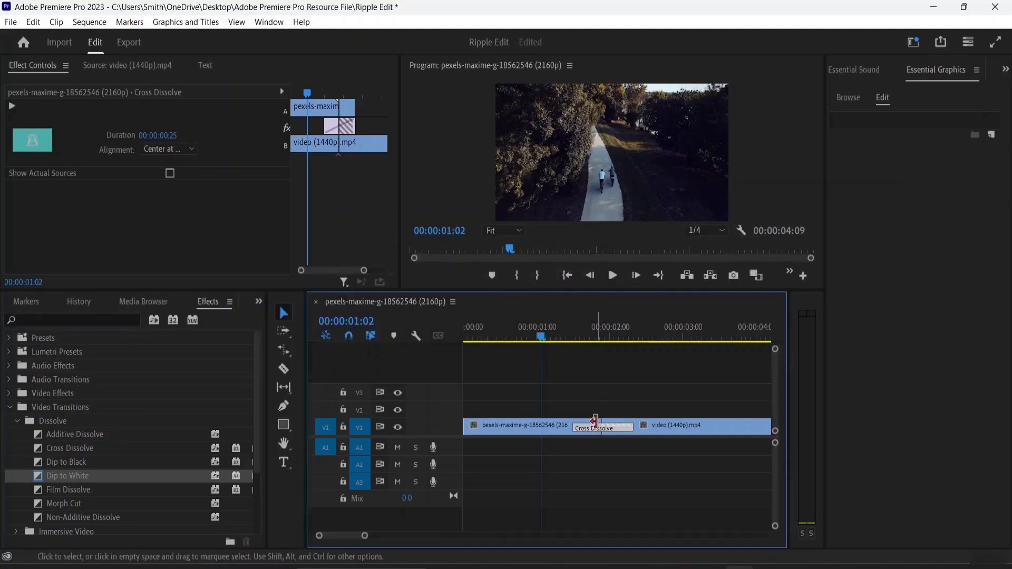
key("Delete")
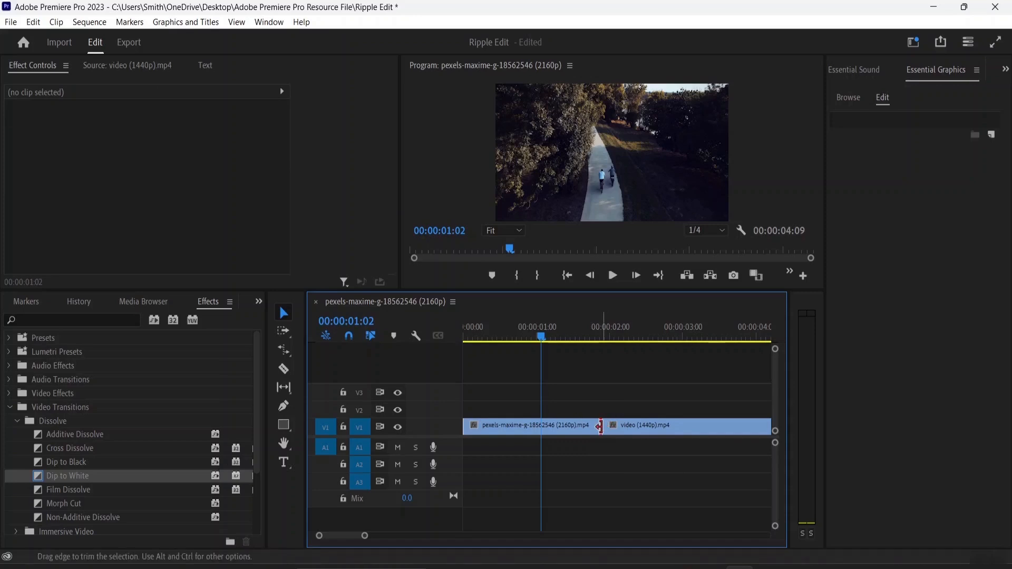
right_click(600, 426)
left_click(643, 514)
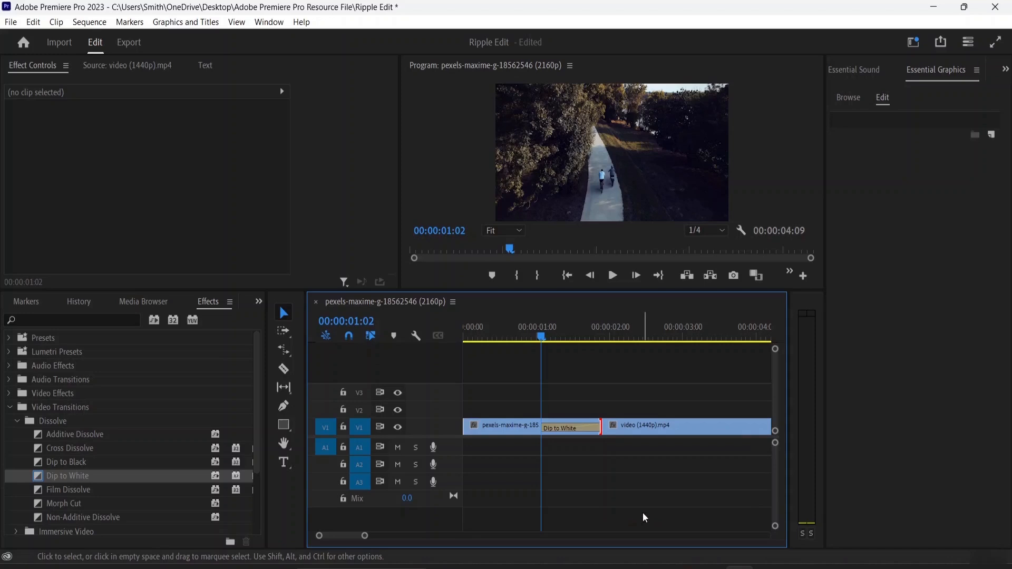
Select the Dip to White transition, and set its start to 32.3 and its end to 47.5.
left_click(580, 428)
scroll(197, 198, "down", 1)
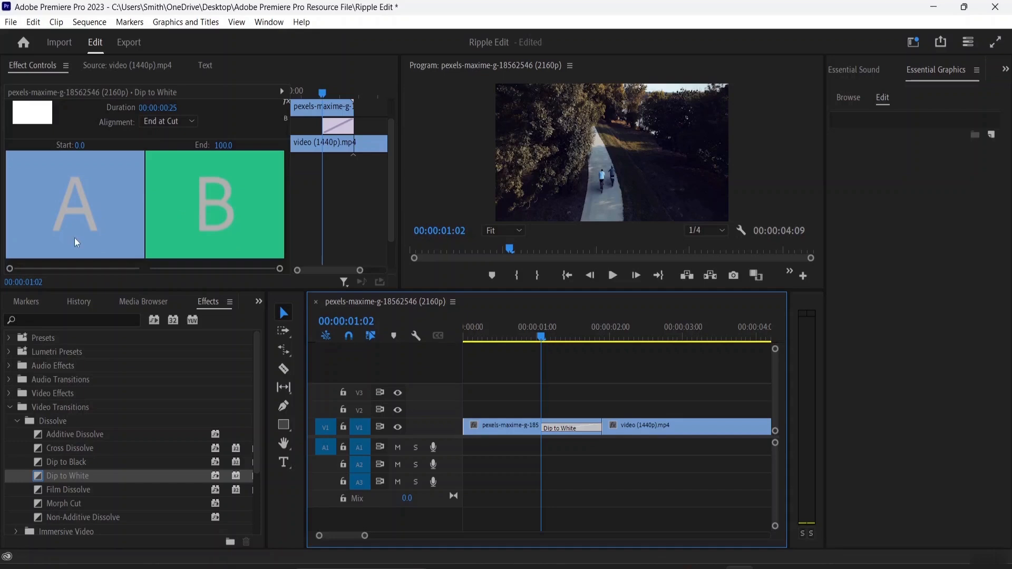
scroll(85, 218, "down", 1)
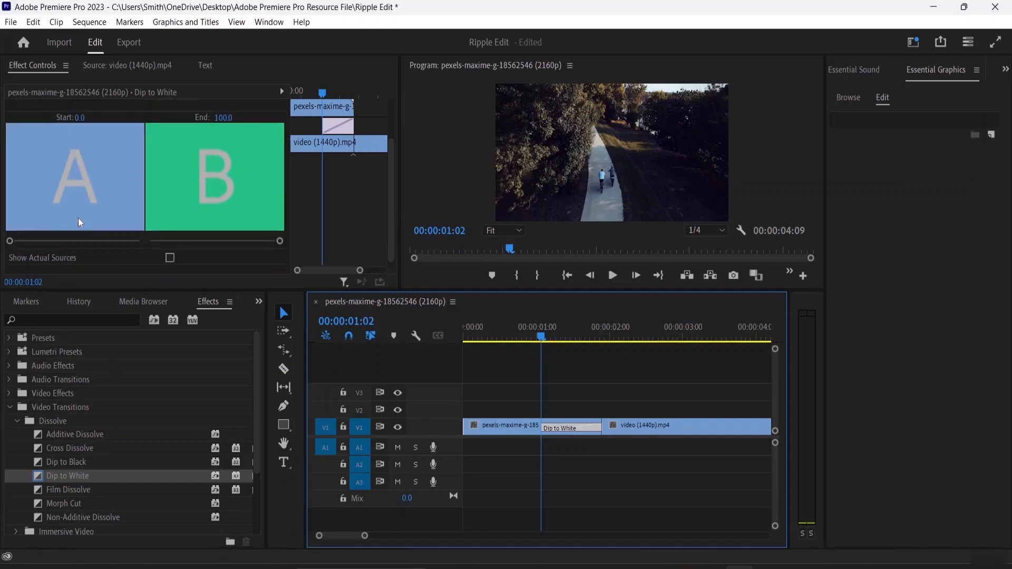
left_click(10, 242)
left_click_drag(10, 242, 53, 242)
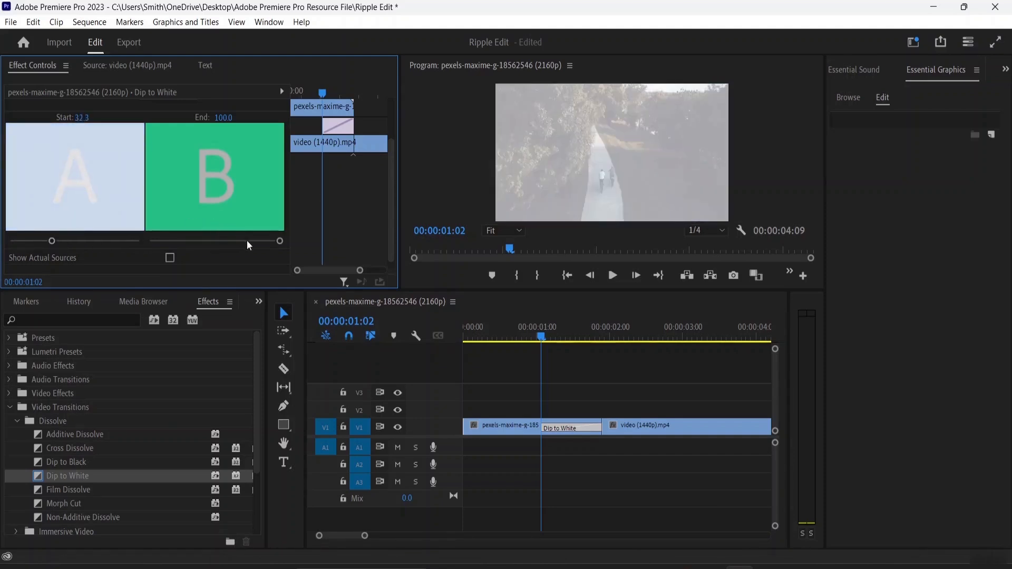
left_click_drag(281, 242, 211, 242)
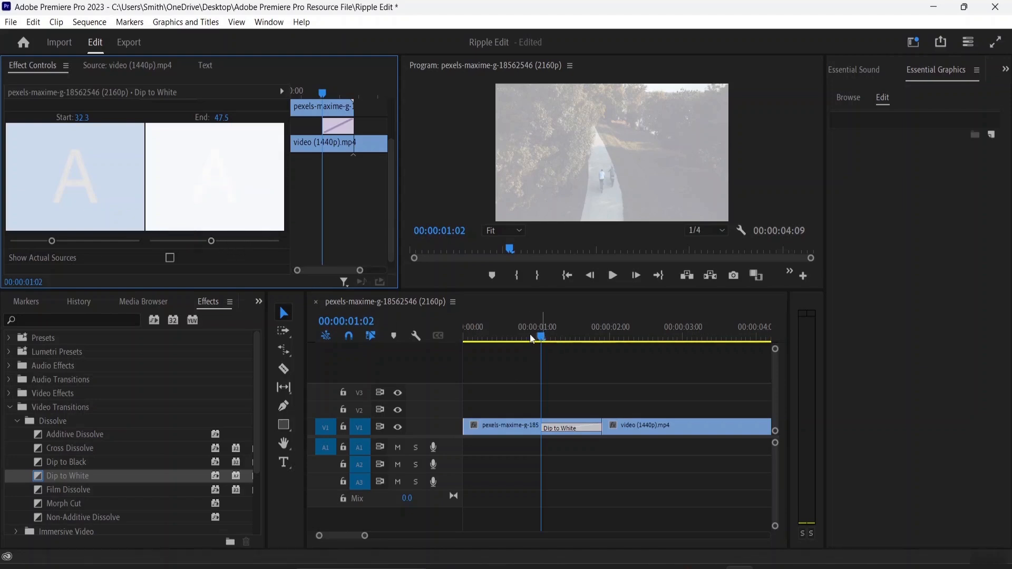
Set the Dip to White transition's alignment to Center at Cut.
scroll(164, 159, "up", 2)
left_click(169, 150)
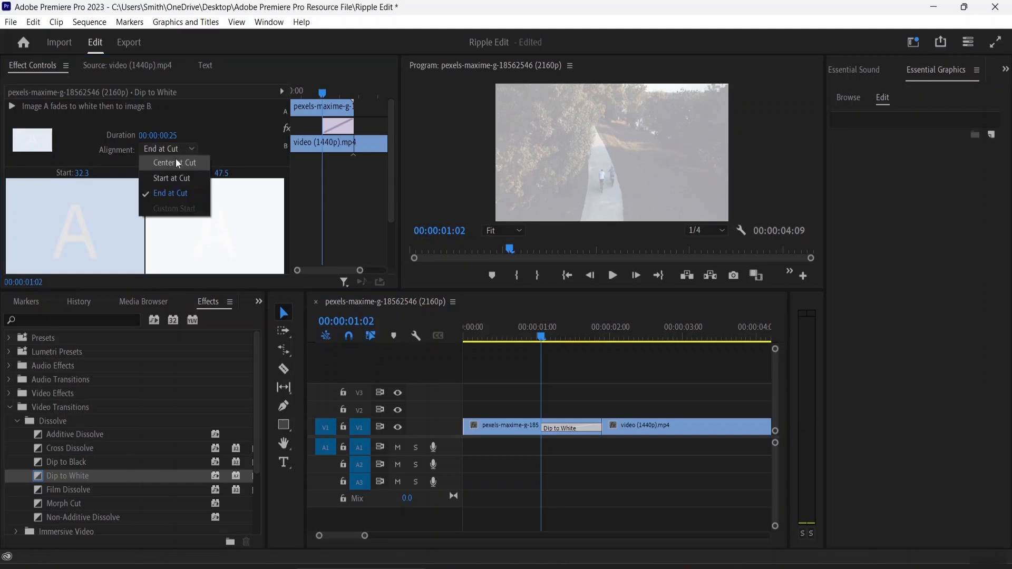
left_click(176, 163)
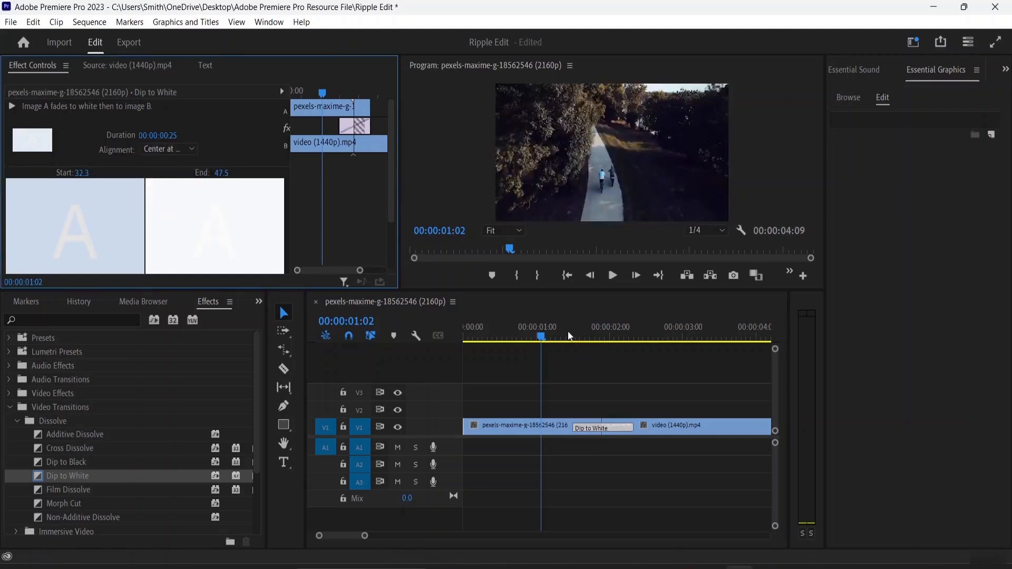
Play the sequence from 00:00:01:02 through the Dip to White, and stop in the second clip at 00:00:02:25.
key("space")
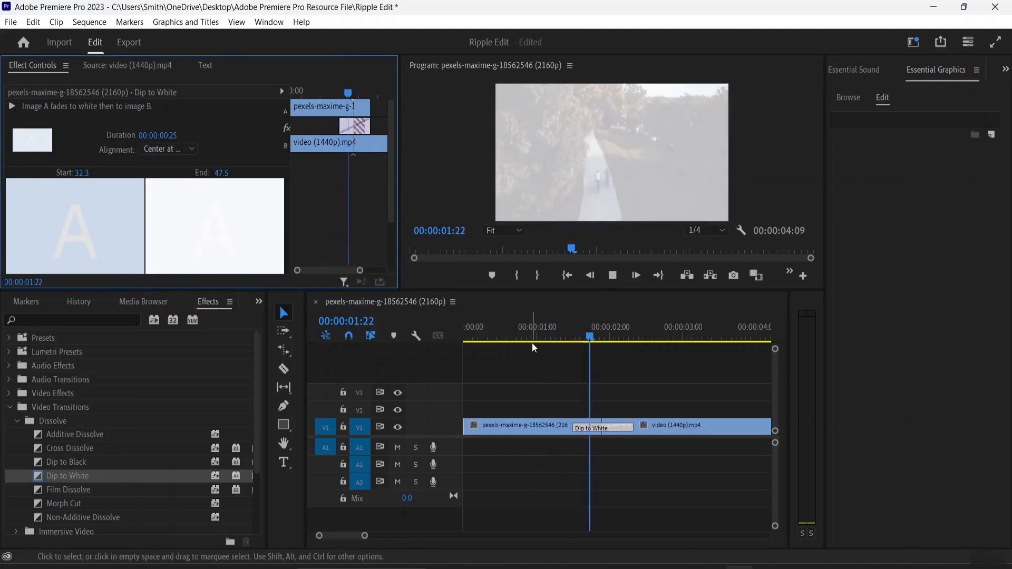
key("space")
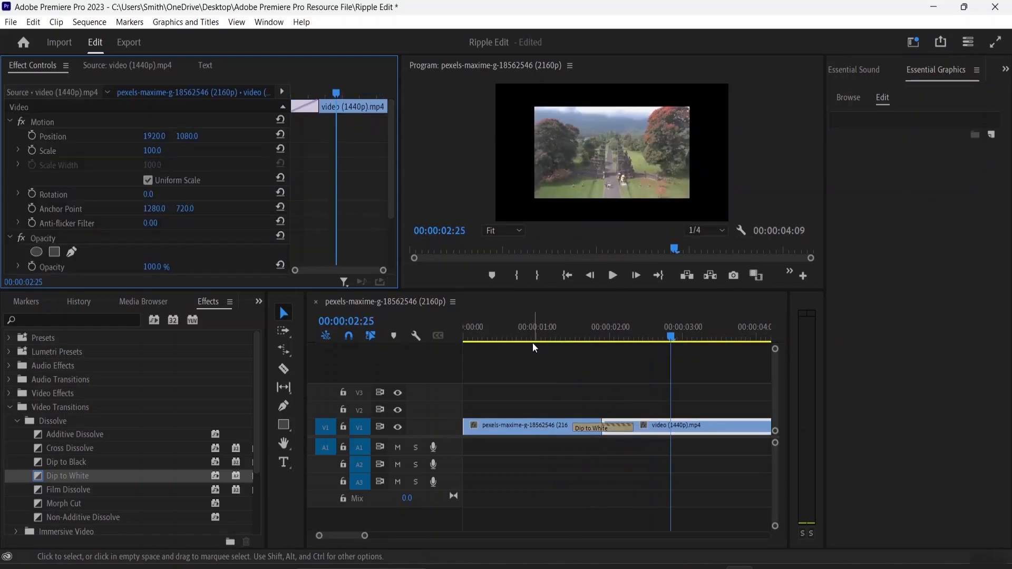
left_click_drag(670, 338, 567, 355)
key("space")
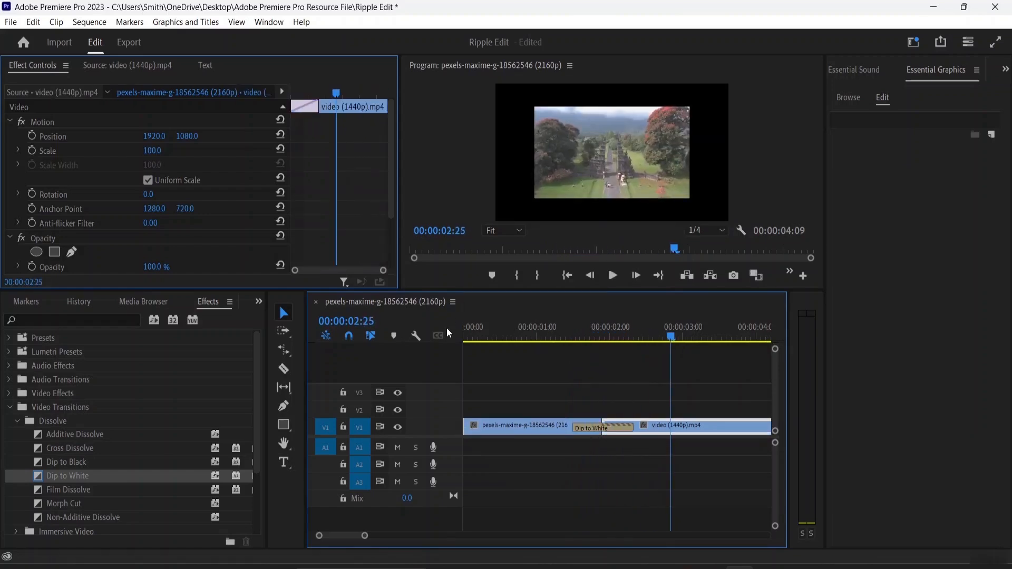
Select the Dip to White transition, and reset its start to 0 and its end to 100.
left_click(598, 428)
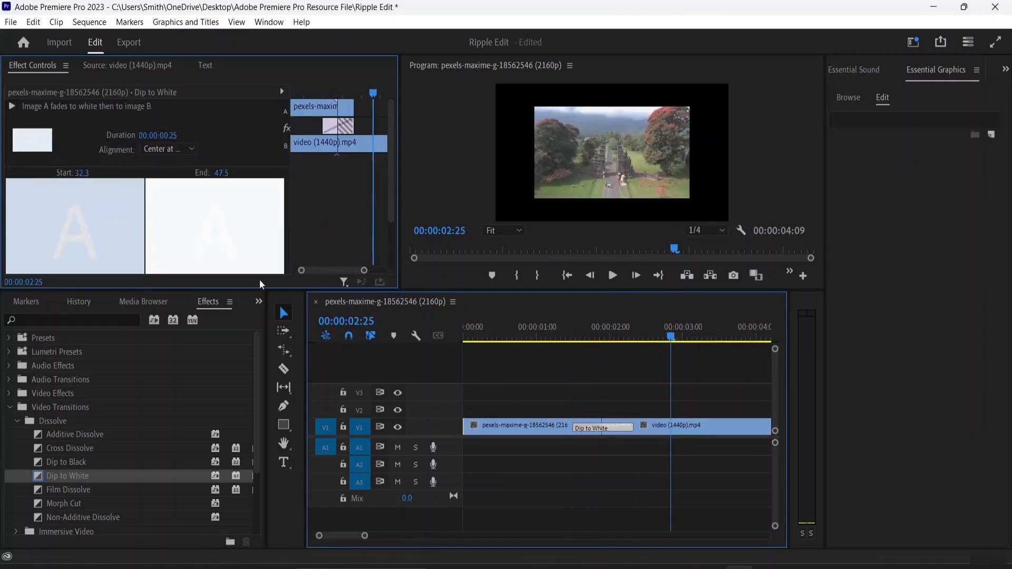
scroll(204, 219, "down", 2)
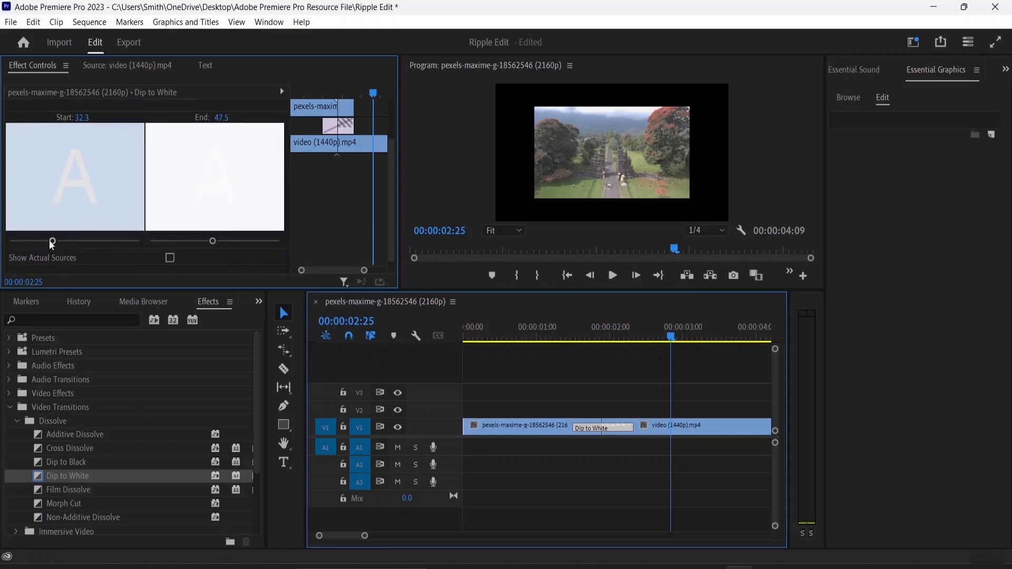
left_click_drag(52, 242, 9, 241)
left_click_drag(216, 242, 280, 241)
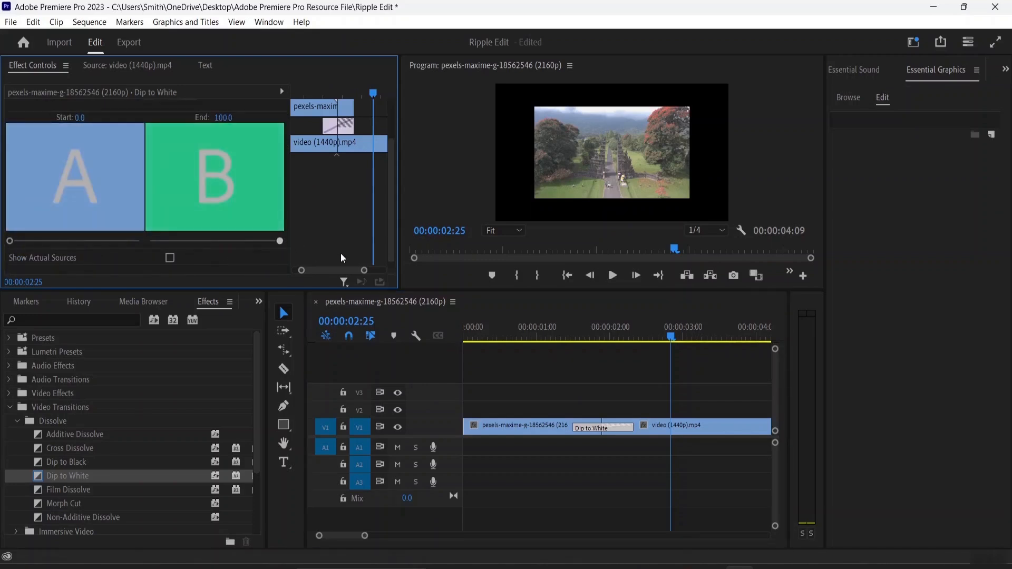
Play the sequence from the first clip through the reset Dip to White, and stop at 00:00:02:20.
left_click_drag(676, 338, 535, 353)
key("space")
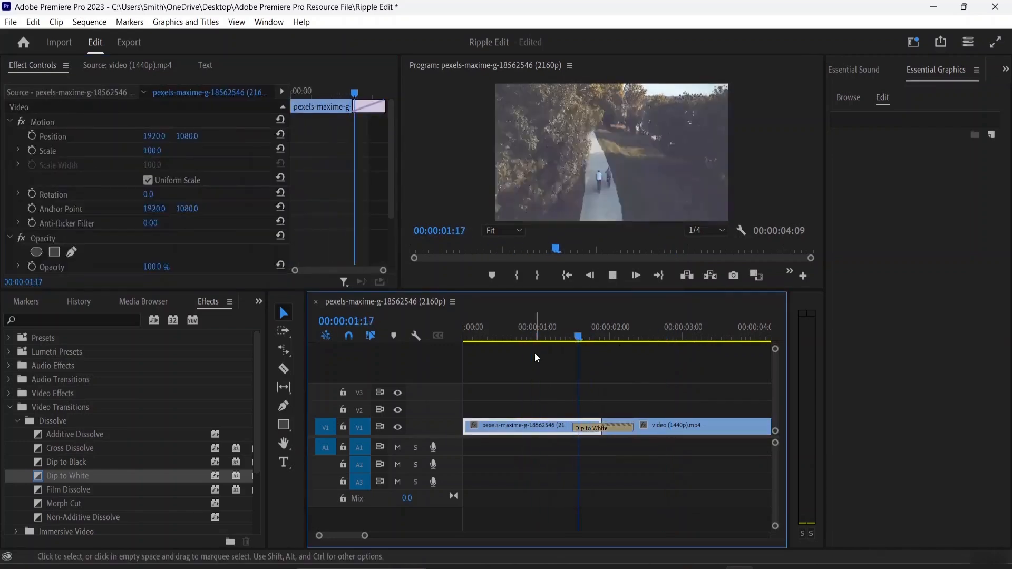
key("space")
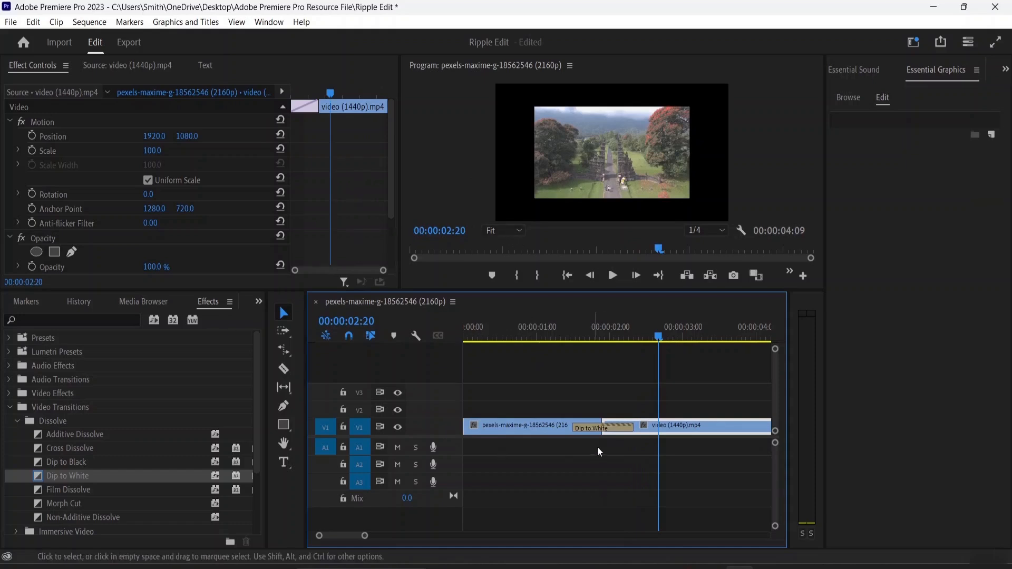
Select the Dip to White transition again, and review its duration, alignment, and start and end settings.
left_click(606, 429)
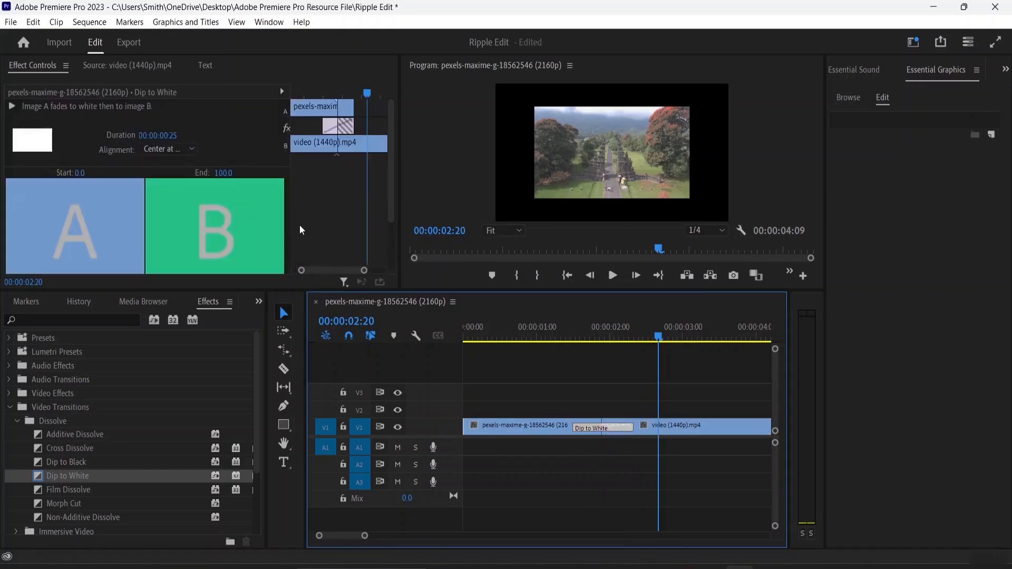
scroll(194, 204, "down", 2)
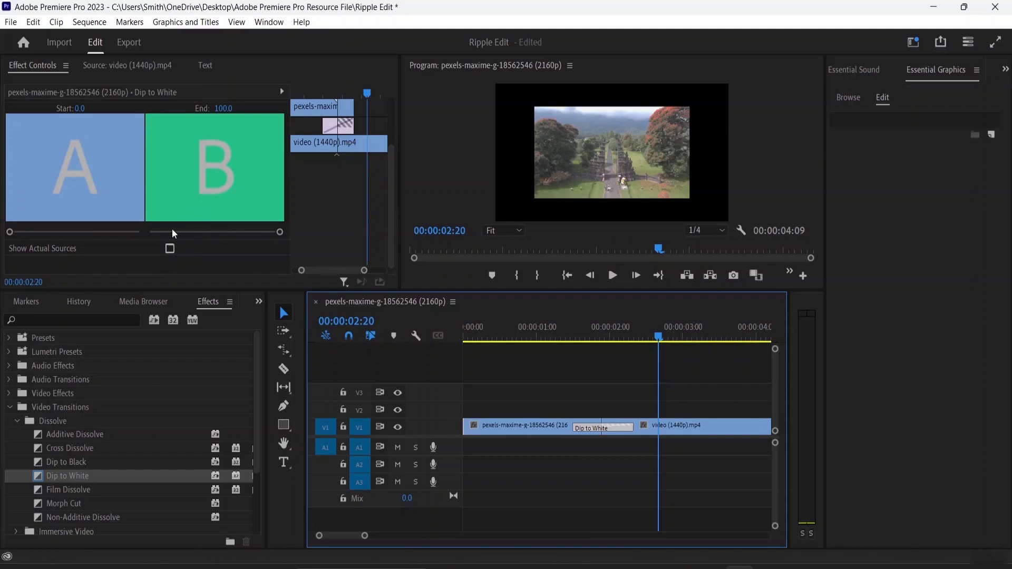
scroll(198, 185, "up", 2)
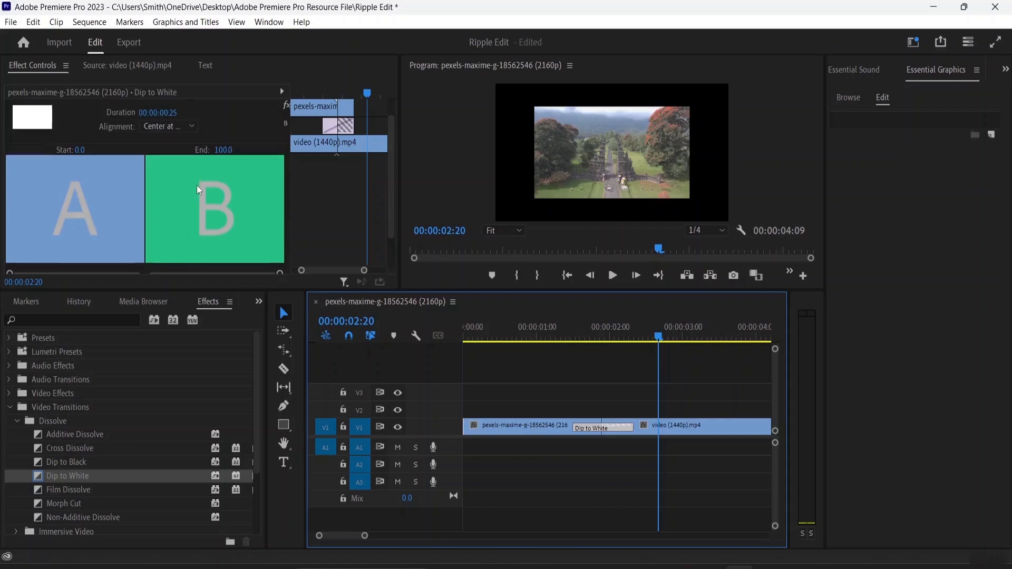
left_click(339, 128)
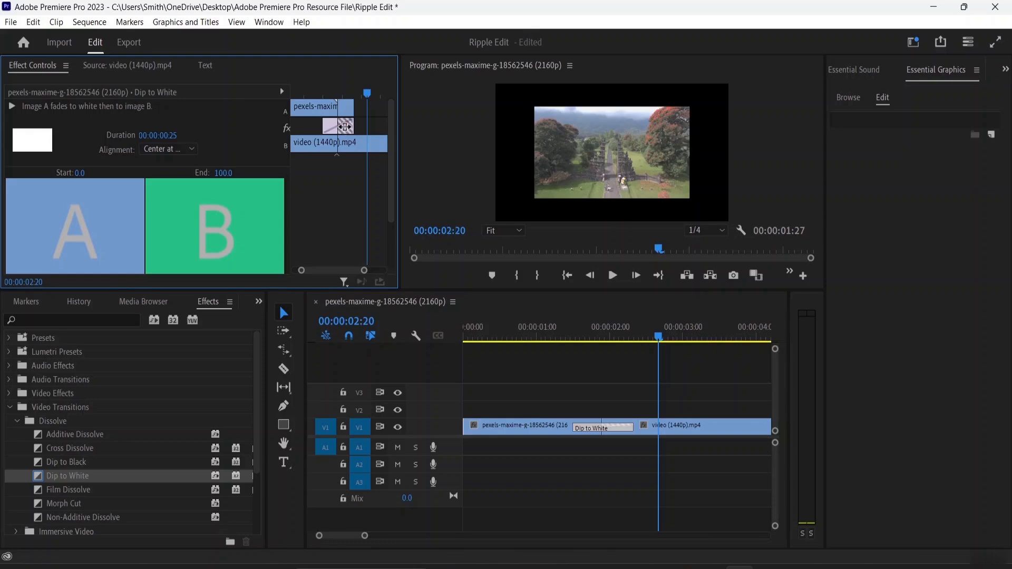
Shift the Dip to White slightly later across the cut, and play it from 00:00:01:04 to 00:00:02:08.
left_click_drag(338, 128, 335, 129)
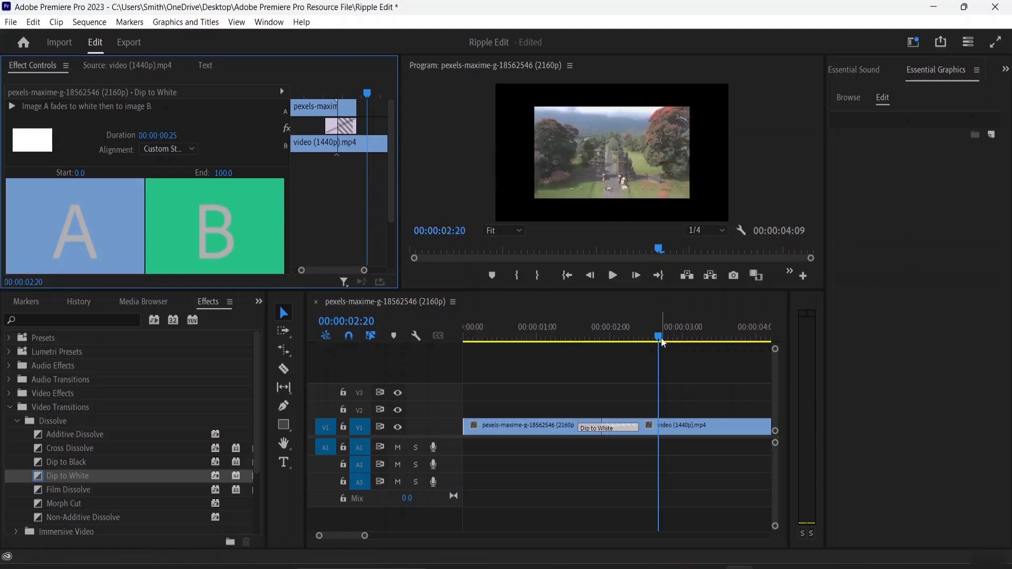
left_click_drag(663, 343, 548, 340)
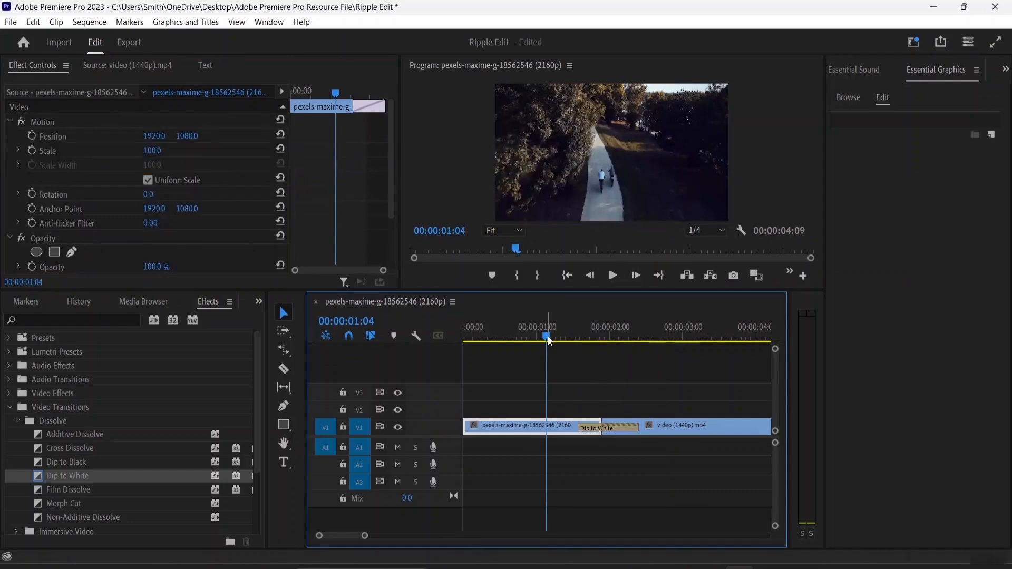
key("space")
key("space")
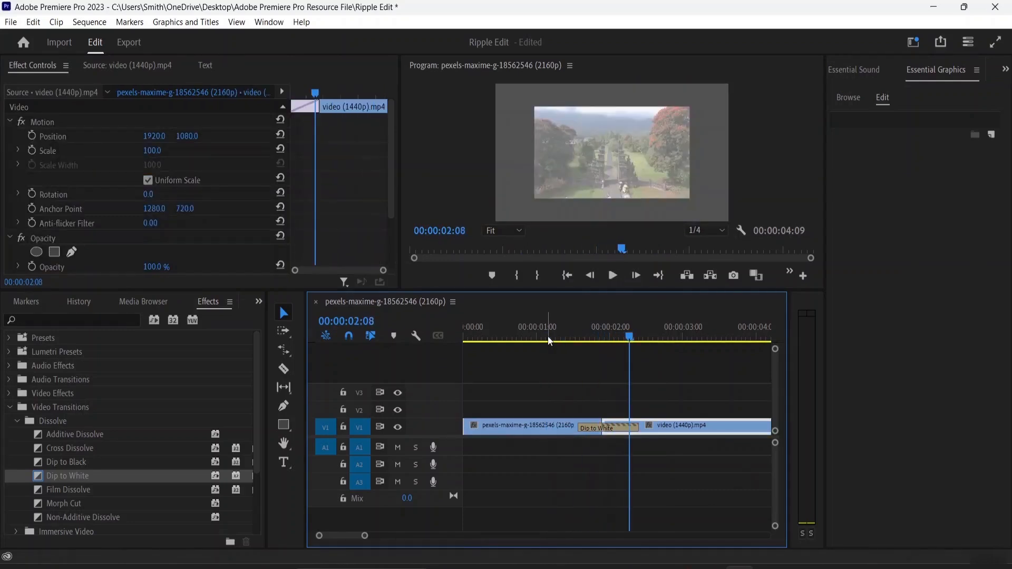
Shorten the Dip to White to 00:00:00:11 centered on the cut, and play it from 00:00:01:09 to 00:00:02:13.
left_click(635, 427)
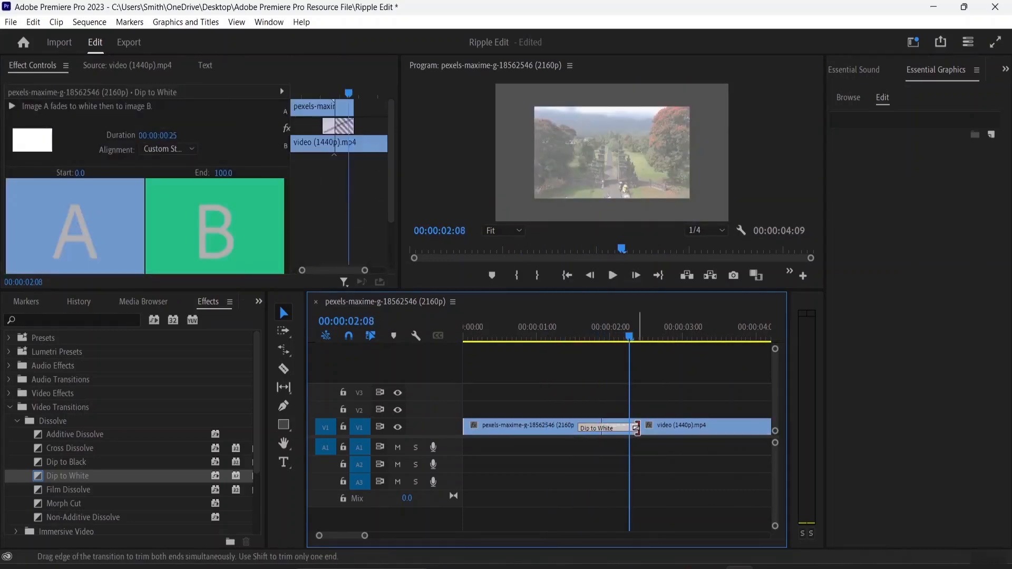
left_click_drag(636, 428, 599, 431)
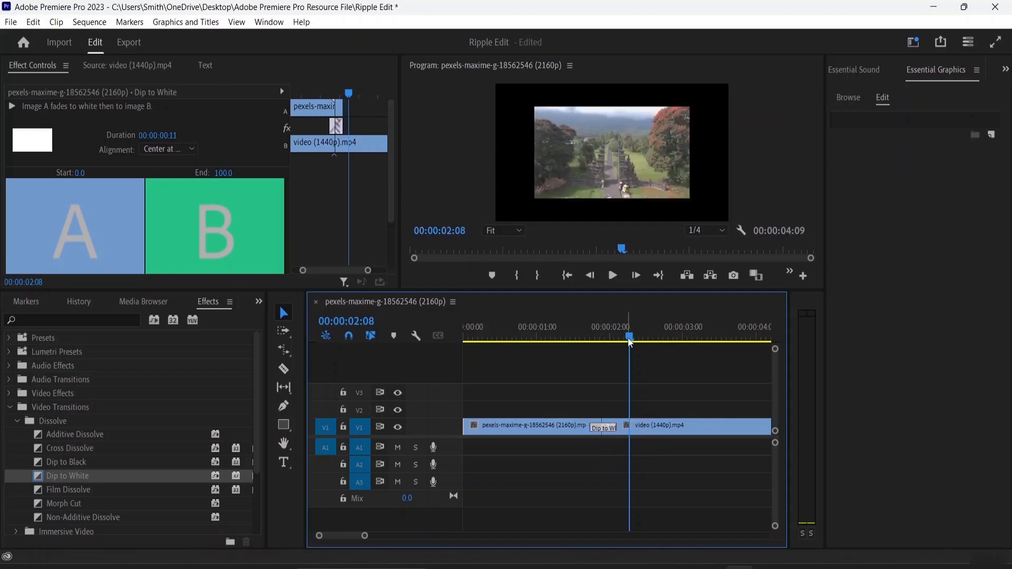
left_click_drag(630, 342, 559, 331)
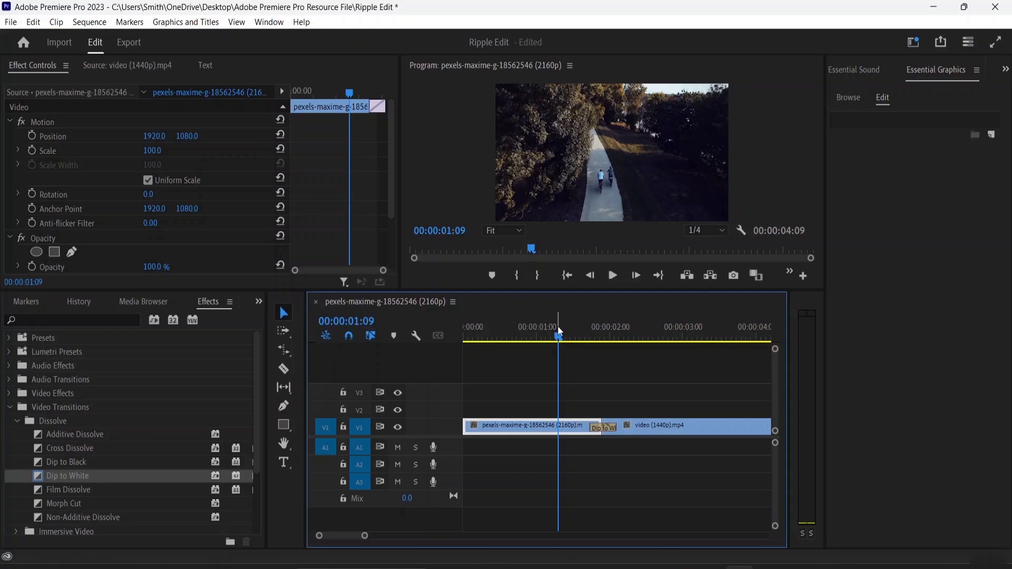
key("space")
key("space")
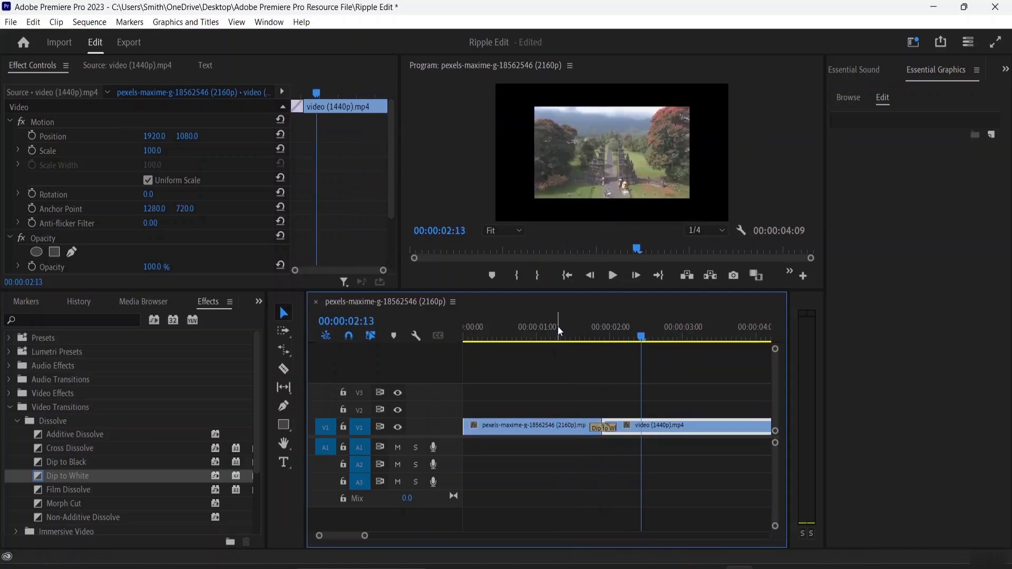
Replace the Dip to White at the cut between the two clips with a Dip to Black transition.
left_click(603, 429)
key("Delete")
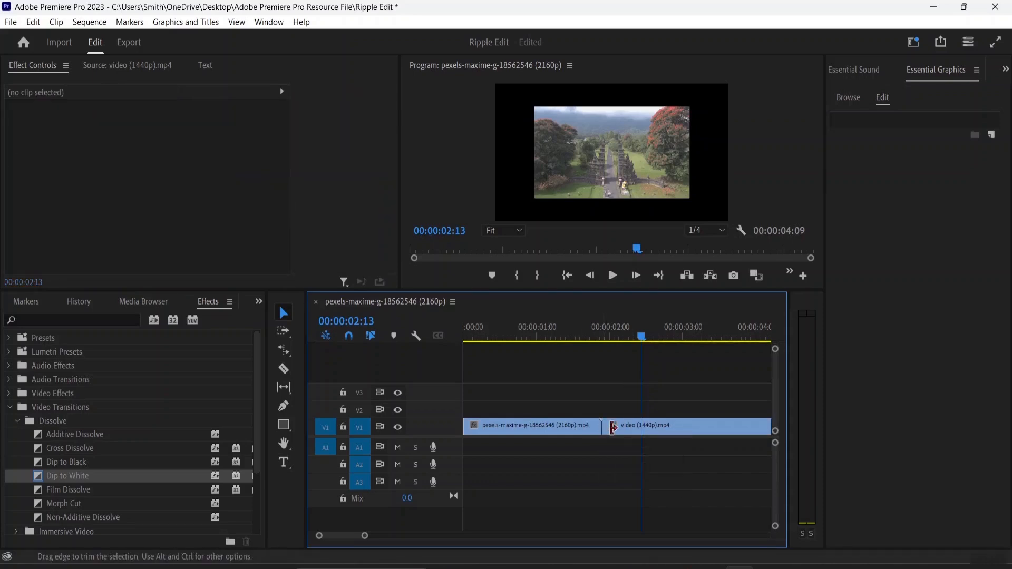
left_click(66, 463)
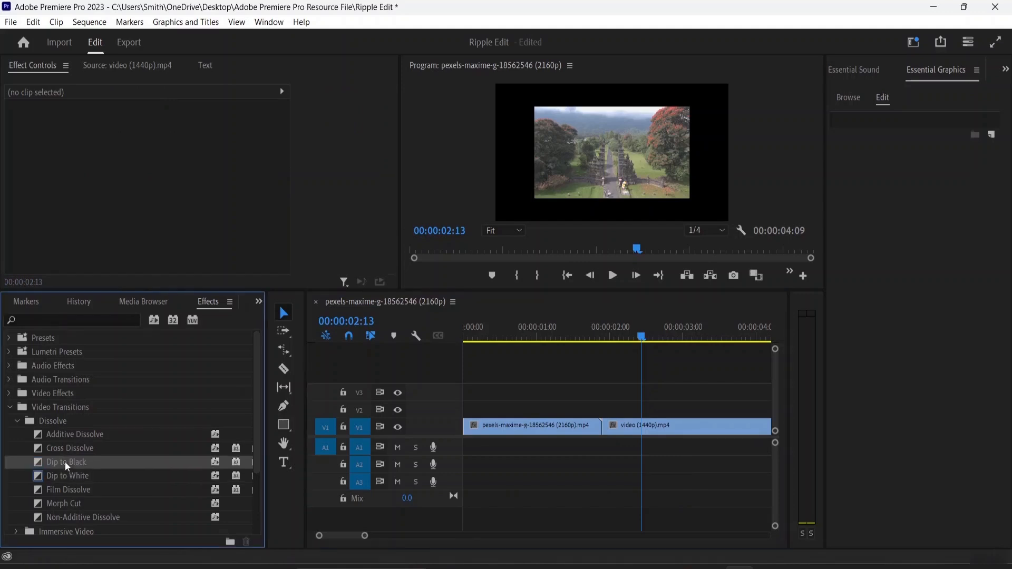
left_click_drag(65, 462, 605, 429)
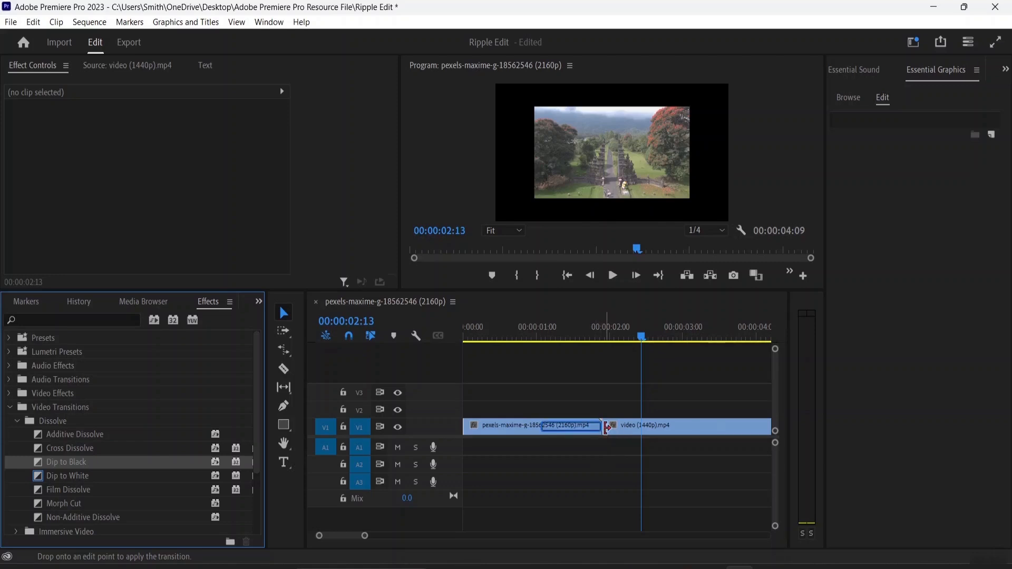
Align the Dip to Black to the center of the cut, and shorten it to 00:00:00:11.
left_click(581, 427)
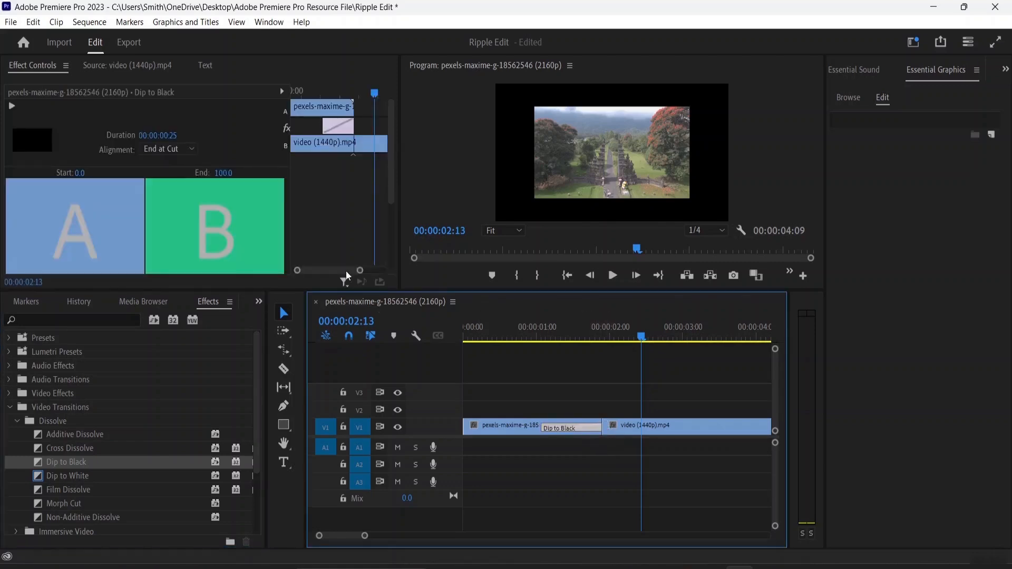
left_click(163, 150)
left_click(174, 168)
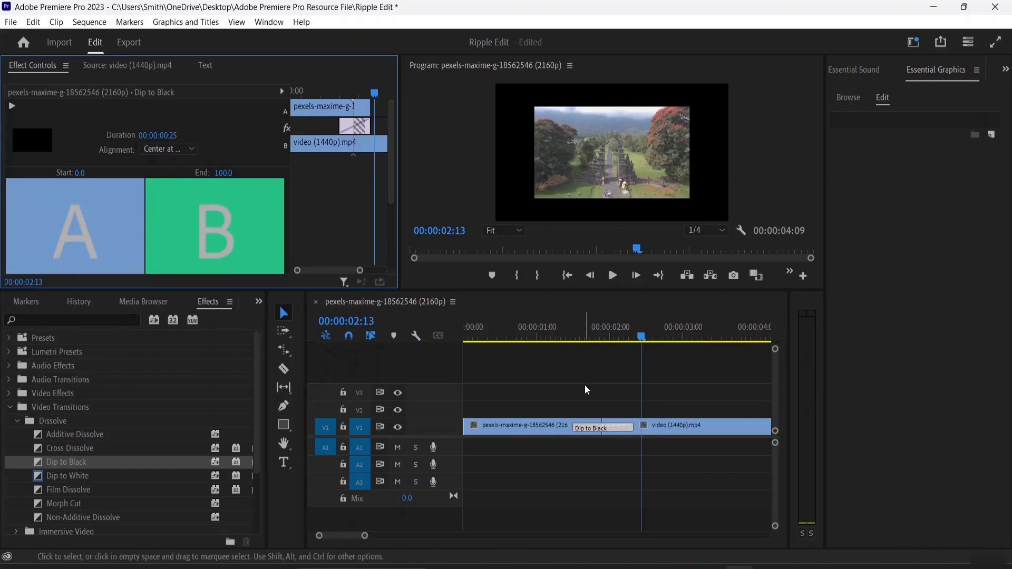
left_click(612, 428)
left_click_drag(631, 424, 617, 426)
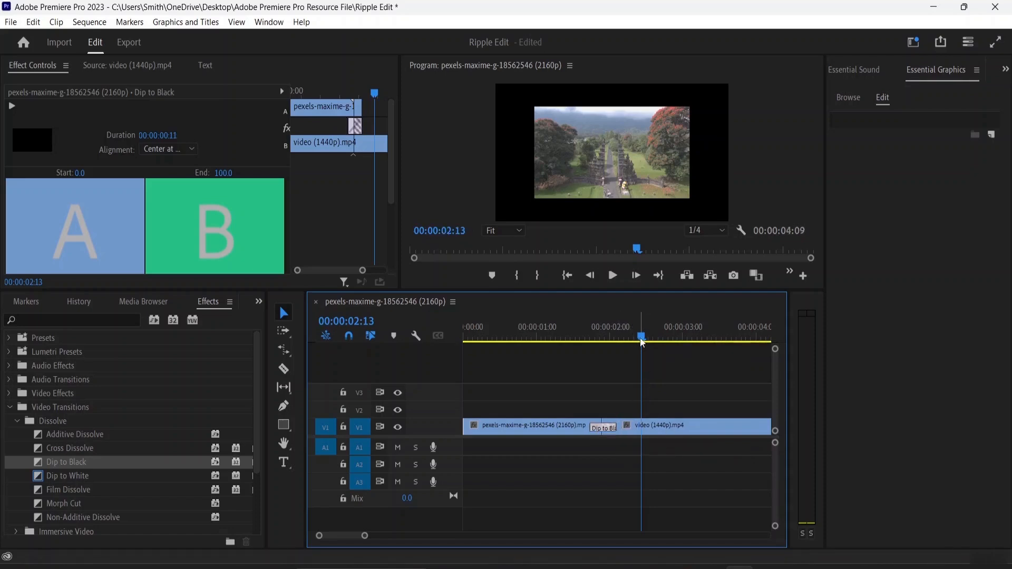
Play the sequence from 00:00:01:05 through the Dip to Black, and stop in the second clip at 00:00:02:14.
left_click_drag(642, 337, 548, 350)
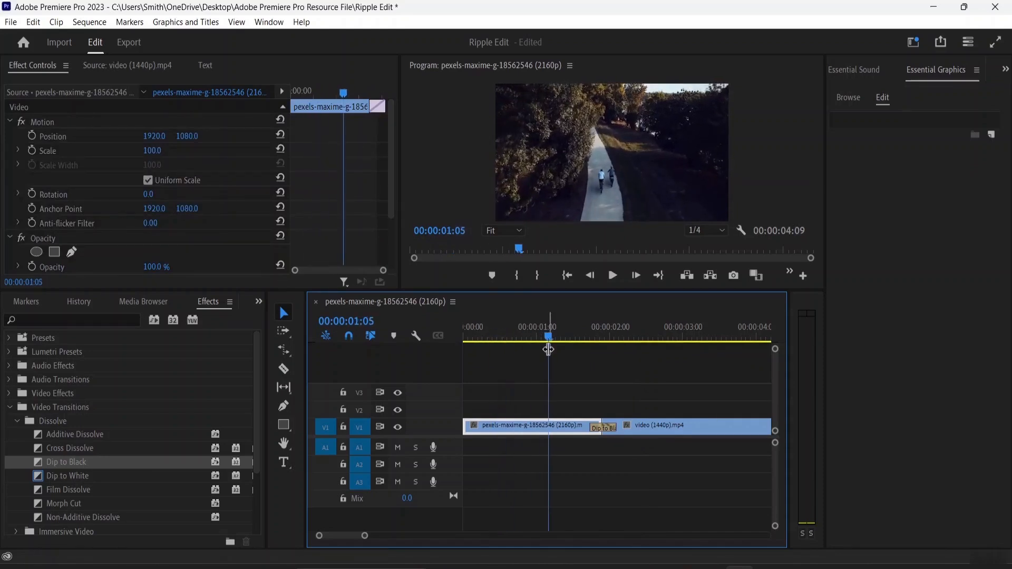
key("space")
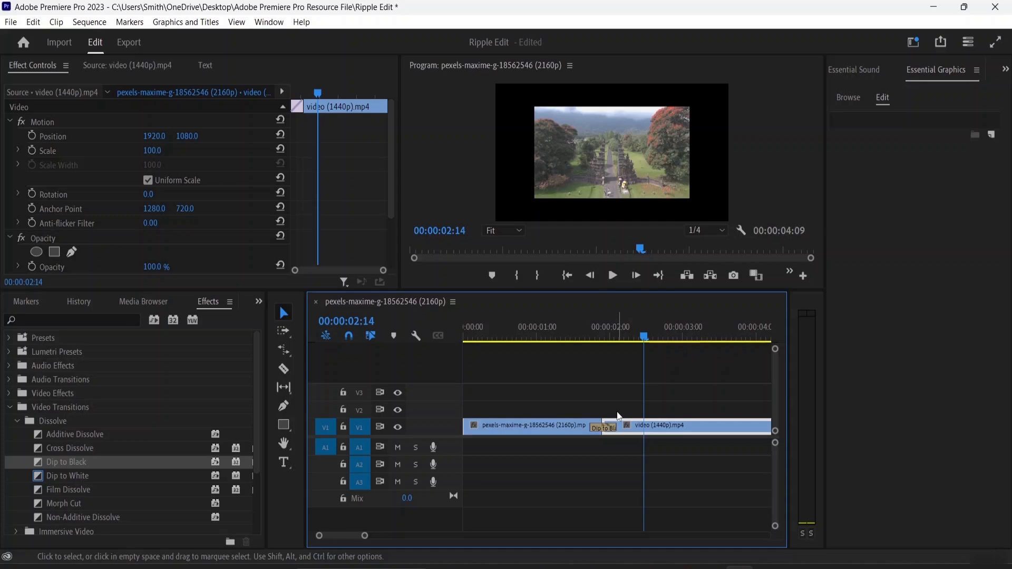
scroll(3, 450, "down", 1)
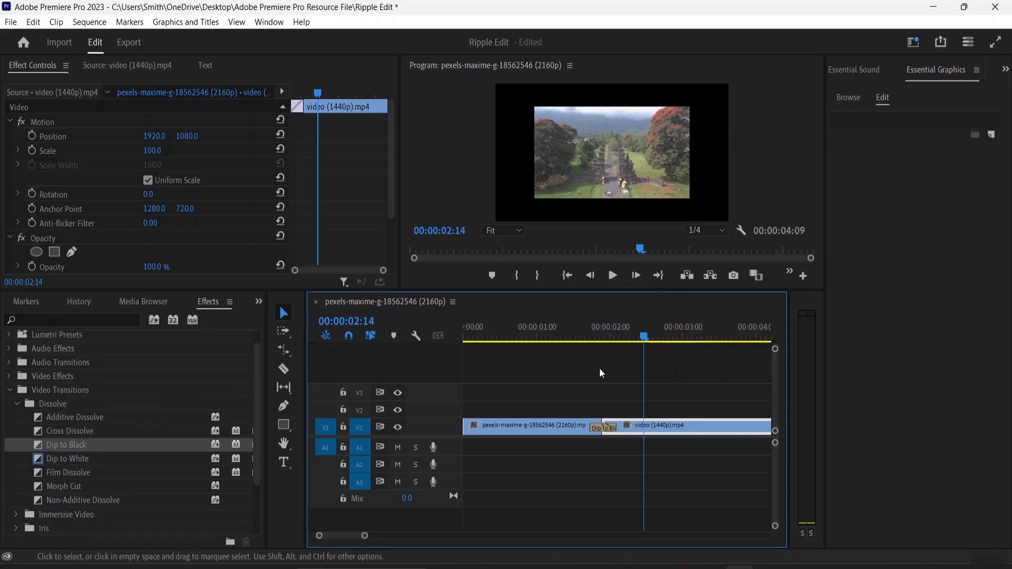
Split the first clip once before the Dip to Black and the second clip twice after it with the Razor tool.
left_click(284, 369)
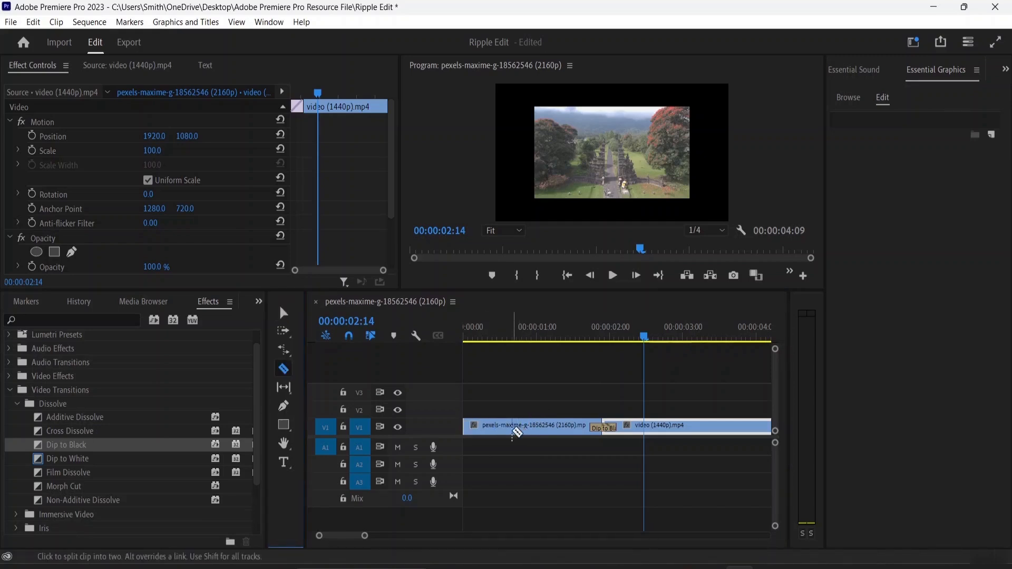
left_click(512, 428)
left_click(688, 428)
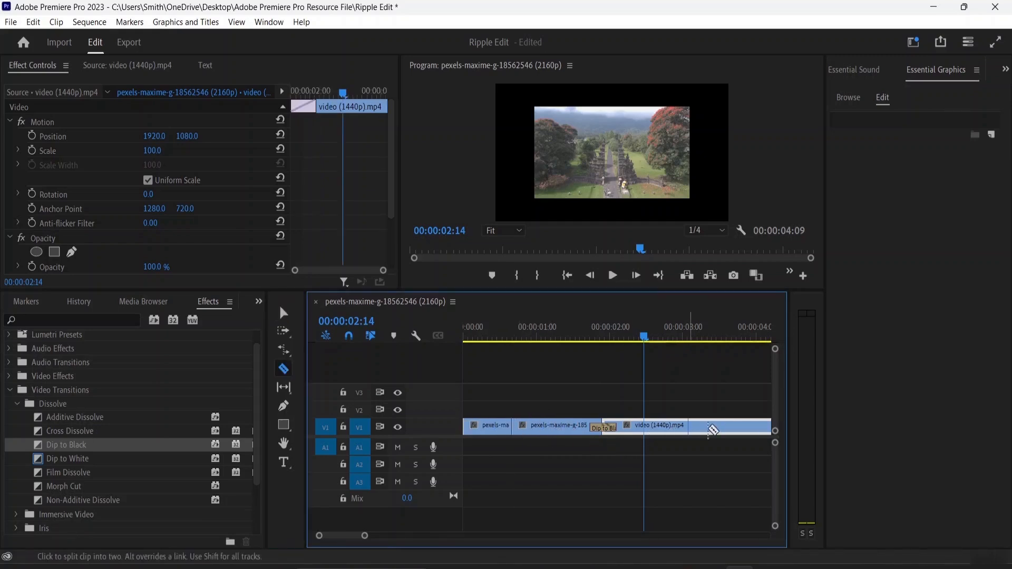
left_click(733, 430)
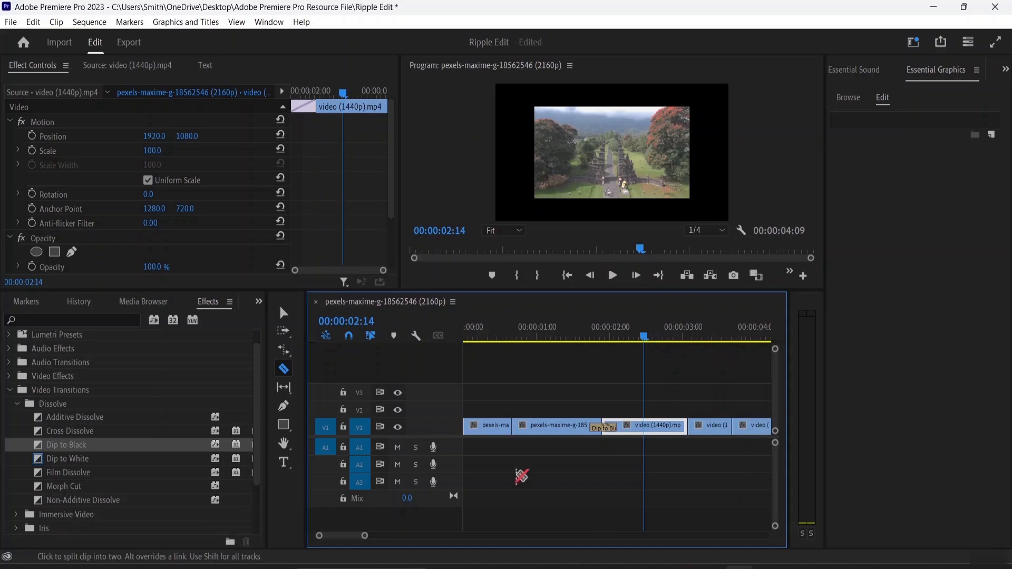
Apply the Cross Zoom transition to the new cut in the first clip, and shorten it to 00:00:00:05.
left_click_drag(650, 340, 490, 370)
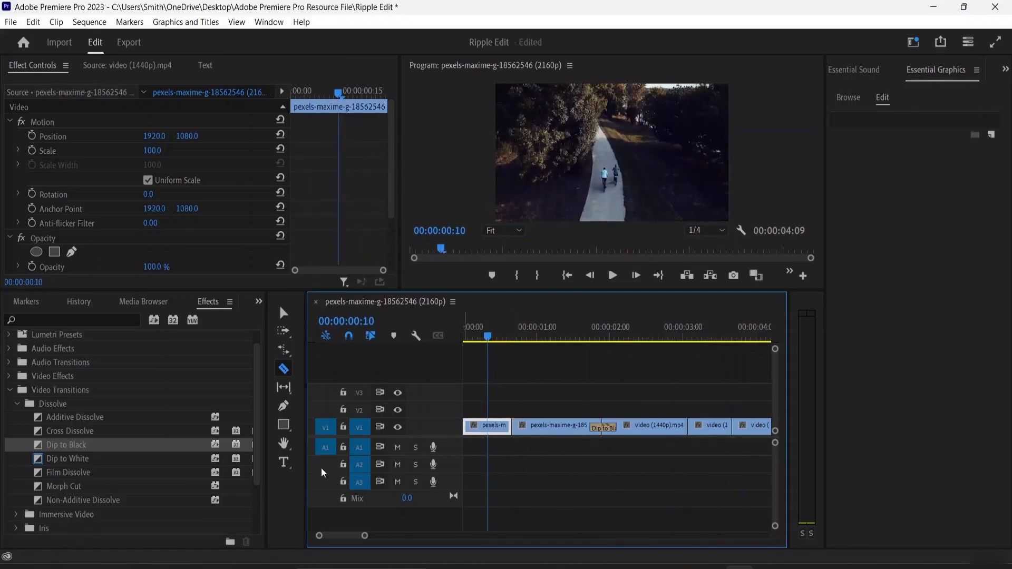
scroll(63, 463, "down", 2)
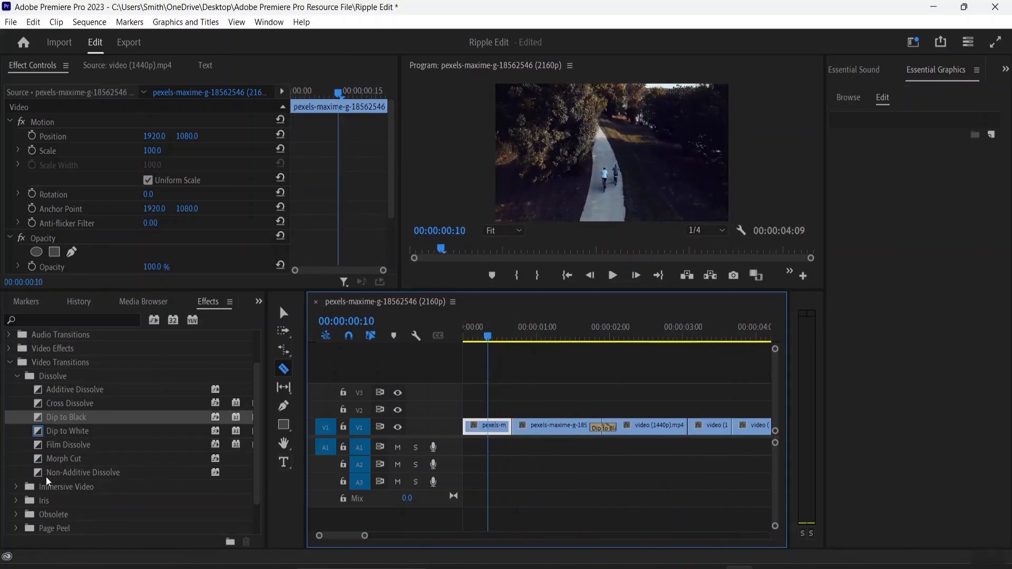
scroll(47, 481, "down", 3)
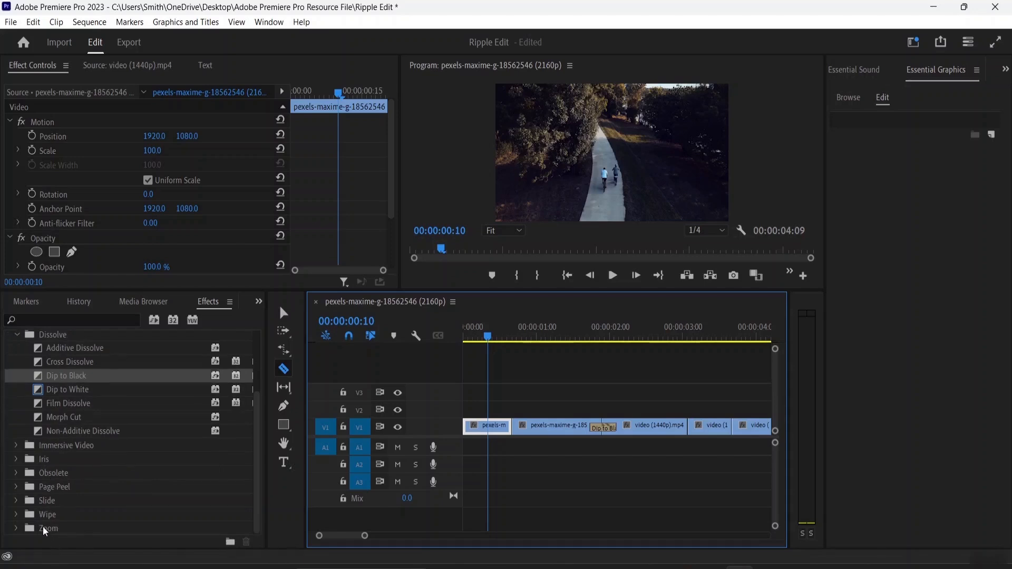
left_click(46, 532)
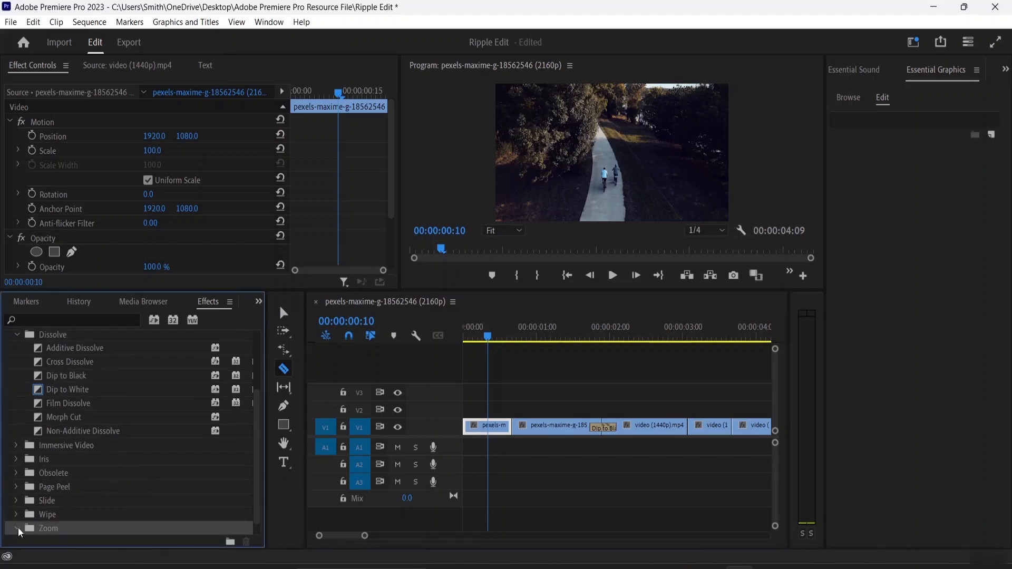
left_click(18, 530)
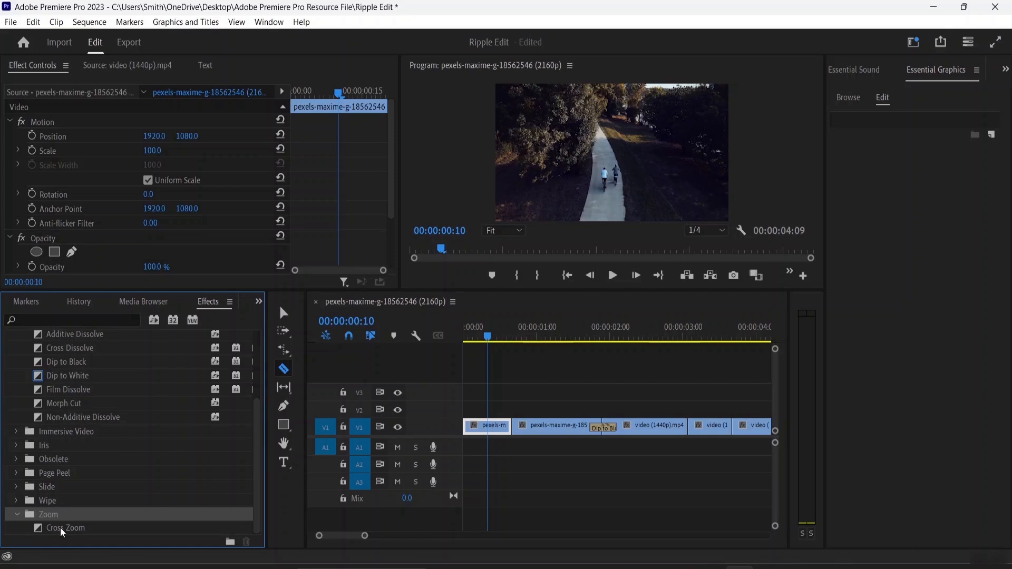
left_click_drag(60, 531, 515, 435)
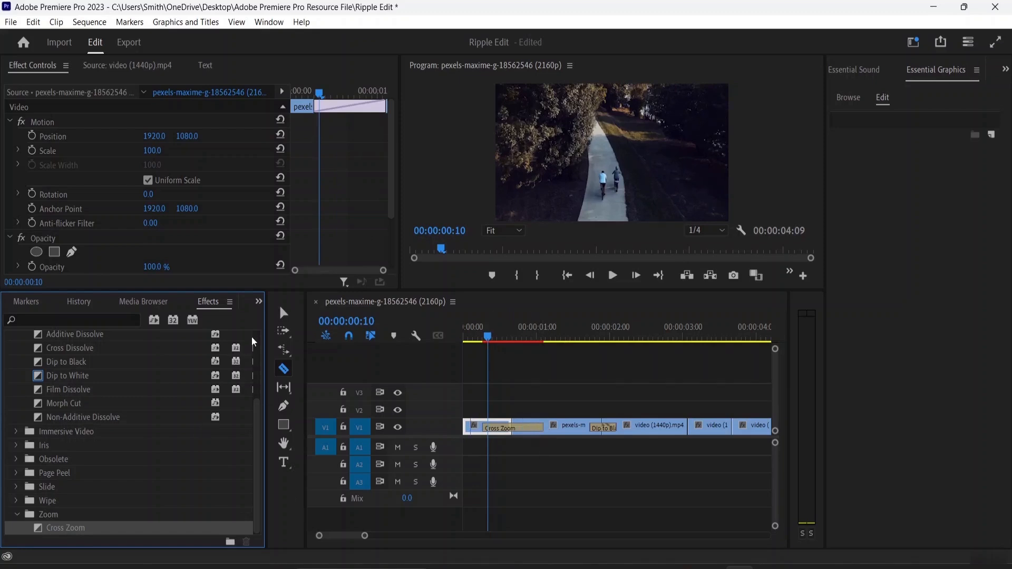
left_click(284, 313)
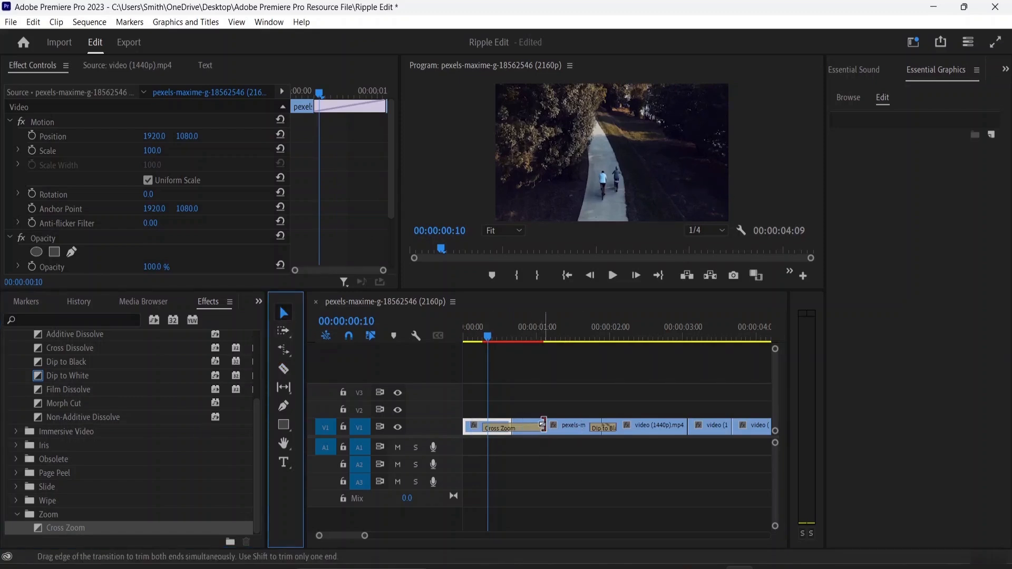
left_click_drag(543, 427, 521, 428)
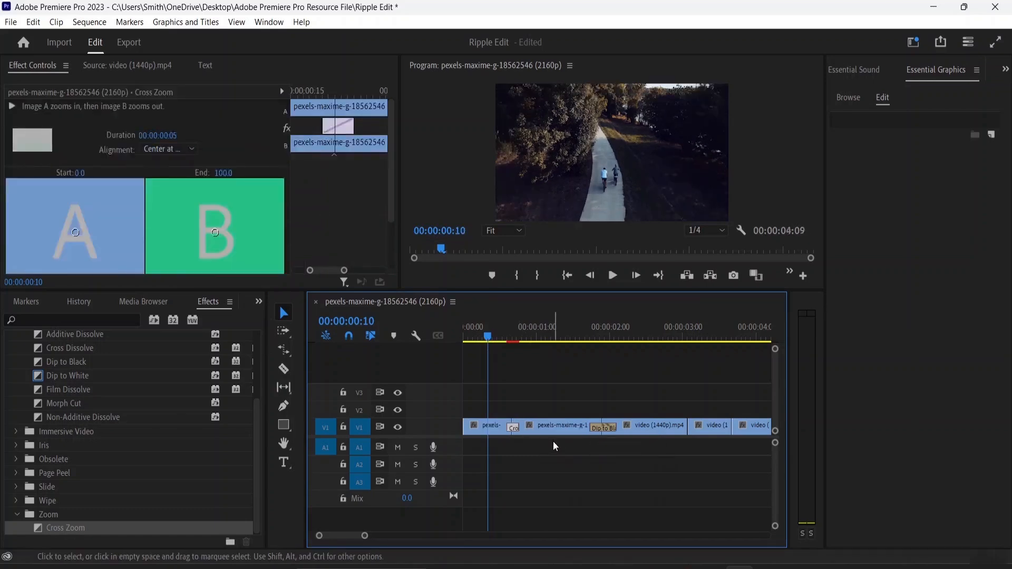
Set the Cross Zoom's start to 36.4 and its end to 84.3.
scroll(128, 255, "down", 3)
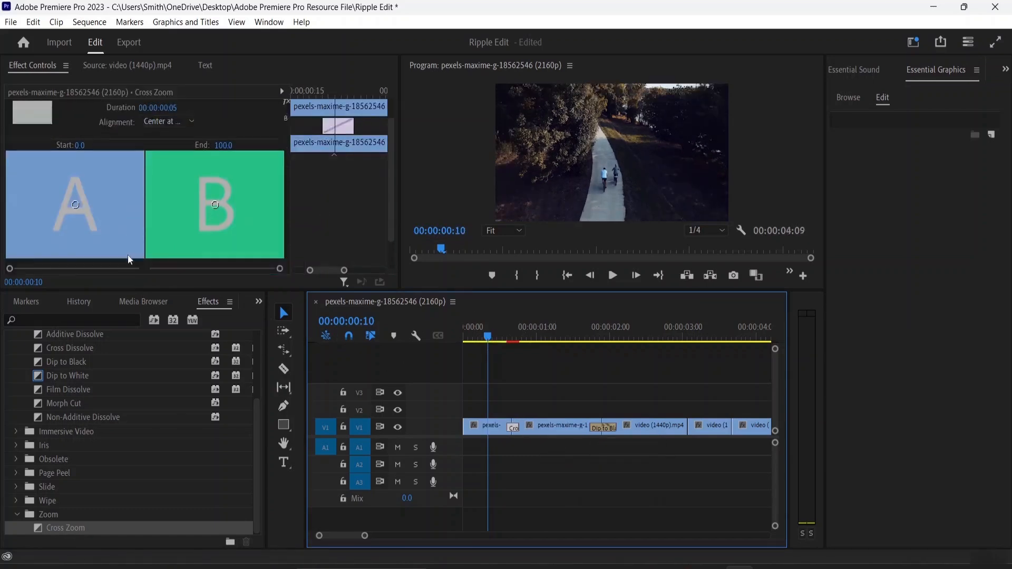
scroll(125, 251, "up", 3)
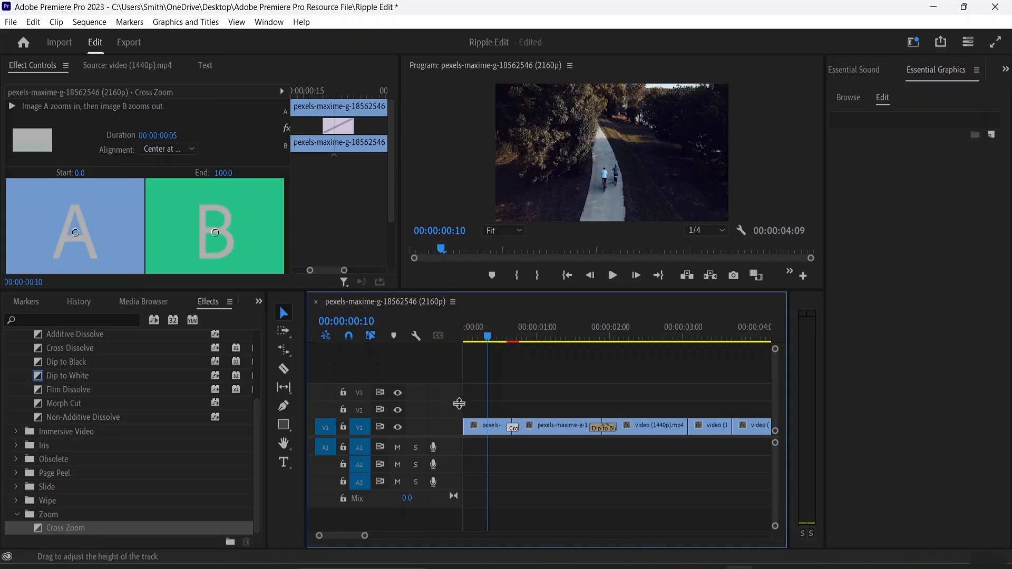
scroll(77, 223, "down", 2)
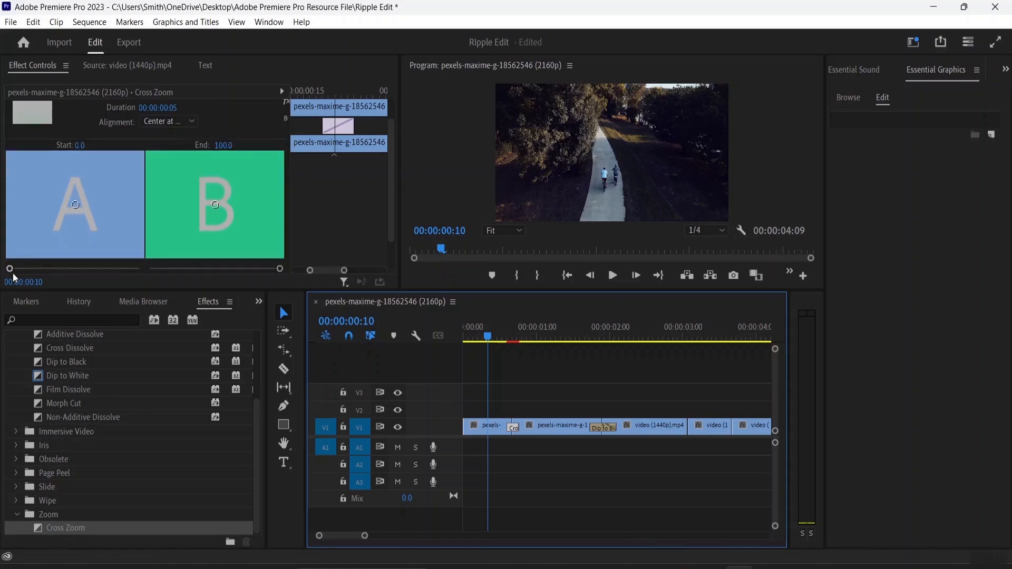
left_click_drag(9, 269, 57, 270)
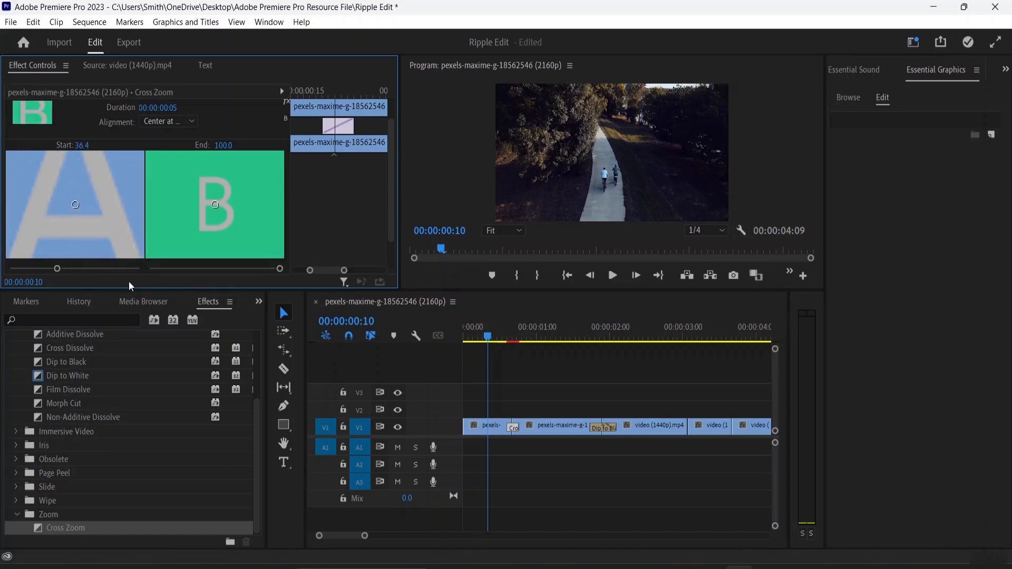
mouse_move(277, 271)
left_mouse_down()
mouse_move(248, 270)
mouse_move(305, 270)
mouse_move(235, 270)
mouse_move(261, 271)
left_mouse_up()
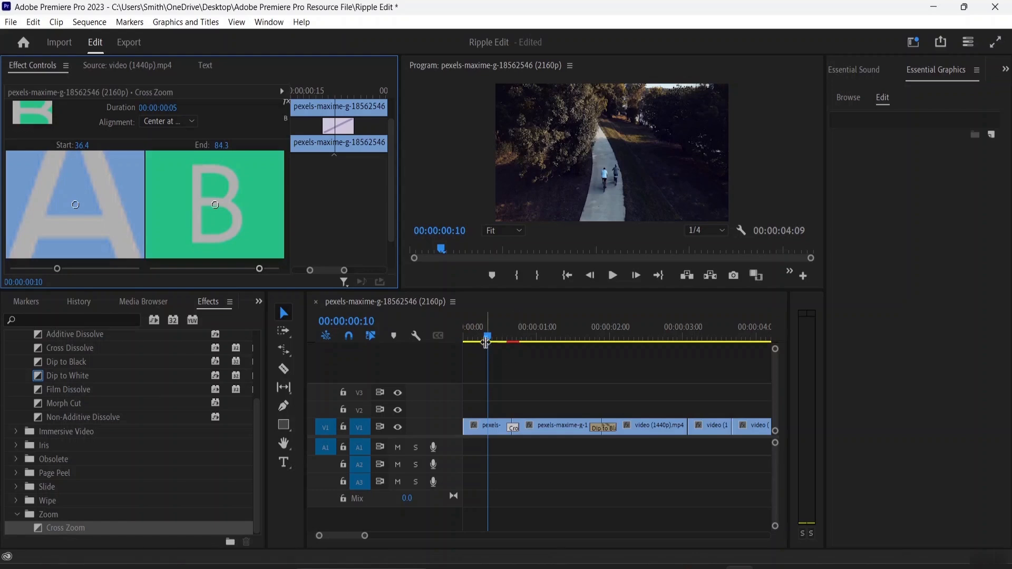
Play the sequence from 00:00:00:06 through the Cross Zoom, stop at 00:00:01:10, and reselect that transition.
left_click_drag(485, 341, 479, 341)
key("space")
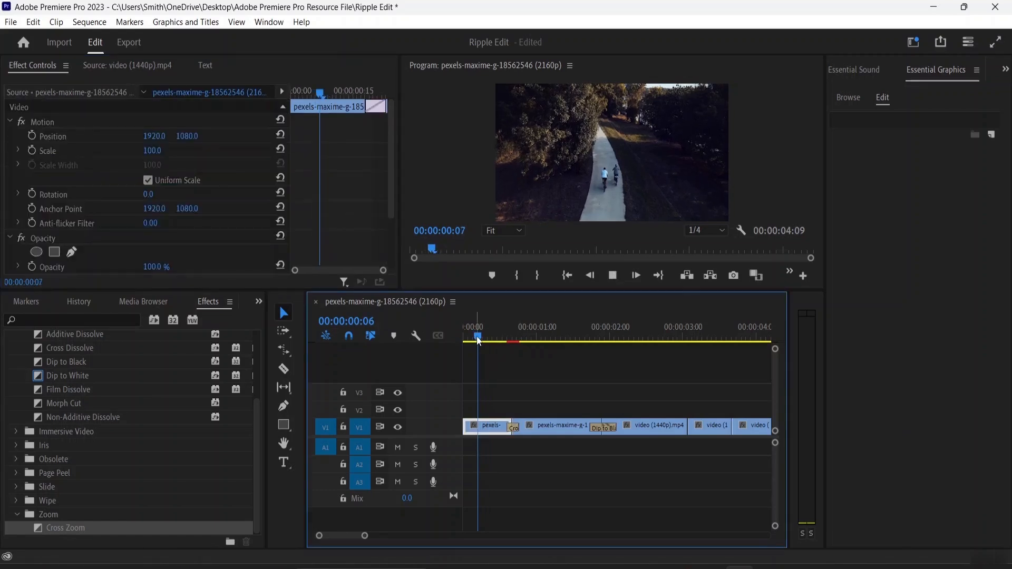
key("space")
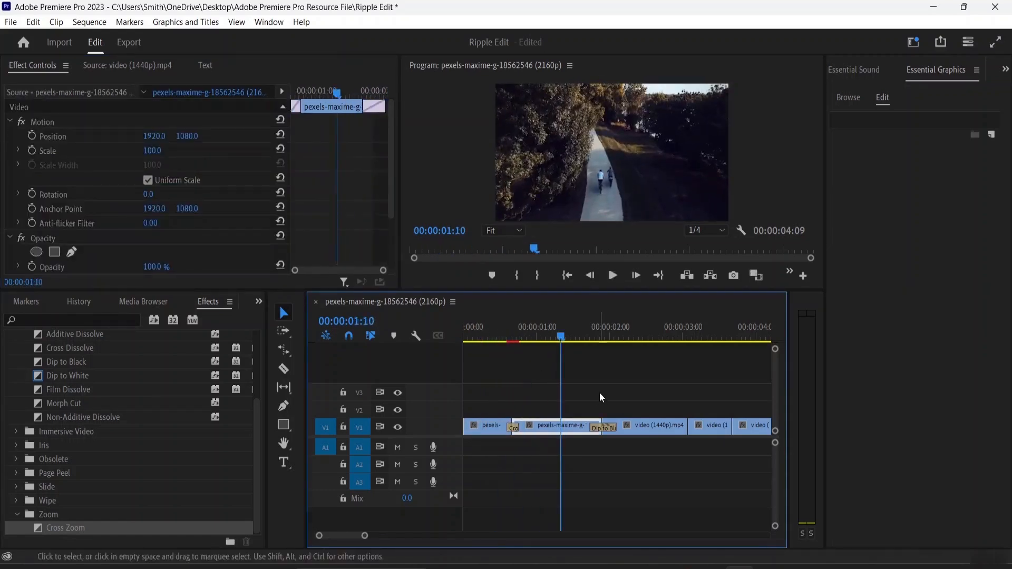
left_click(507, 428)
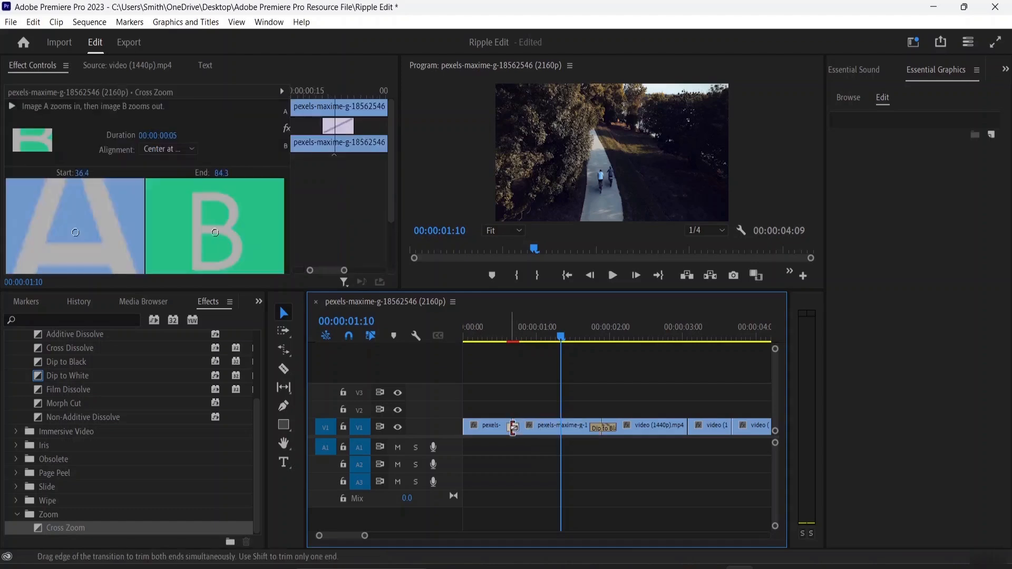
Lengthen the Cross Zoom to 00:00:00:21, and play it from the sequence start, stopping at 00:00:01:07.
left_click_drag(511, 428, 488, 428)
left_click_drag(561, 341, 452, 340)
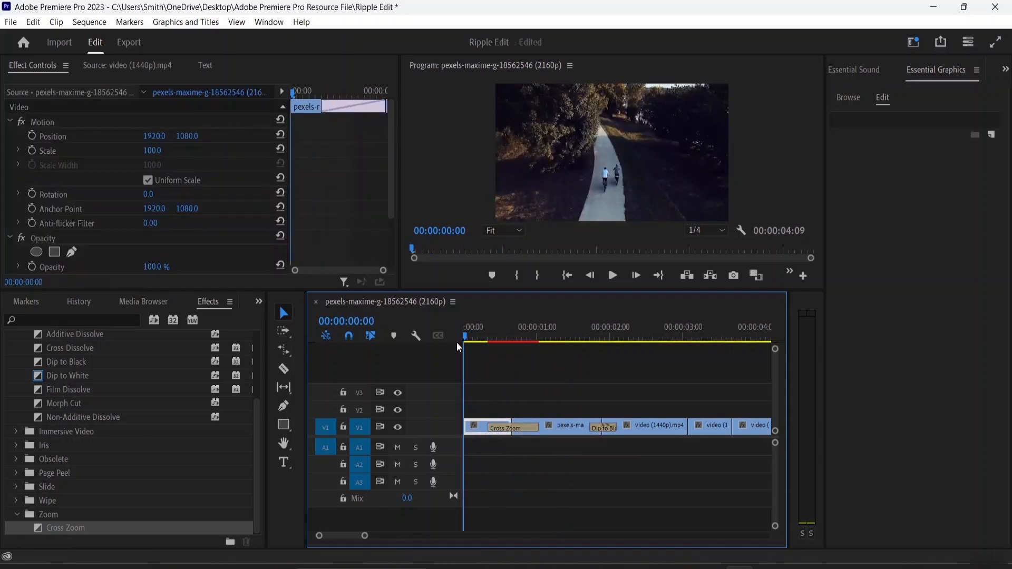
key("space")
key("space")
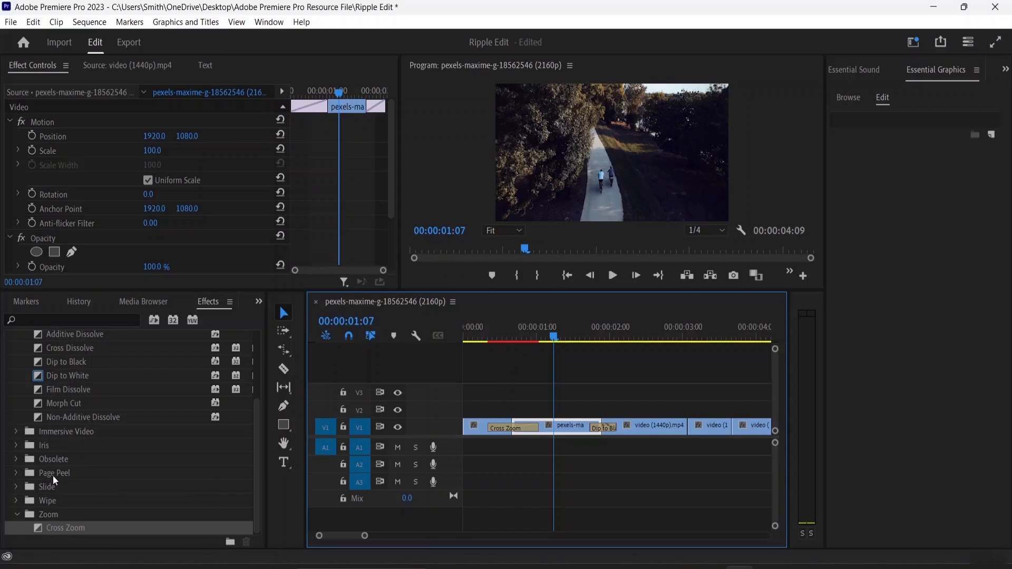
Apply Band Slide to the first cut after the Dip to Black, shorten it to 00:00:00:15, and preview it from about 00:00:02:13.
left_click(48, 487)
left_click(15, 487)
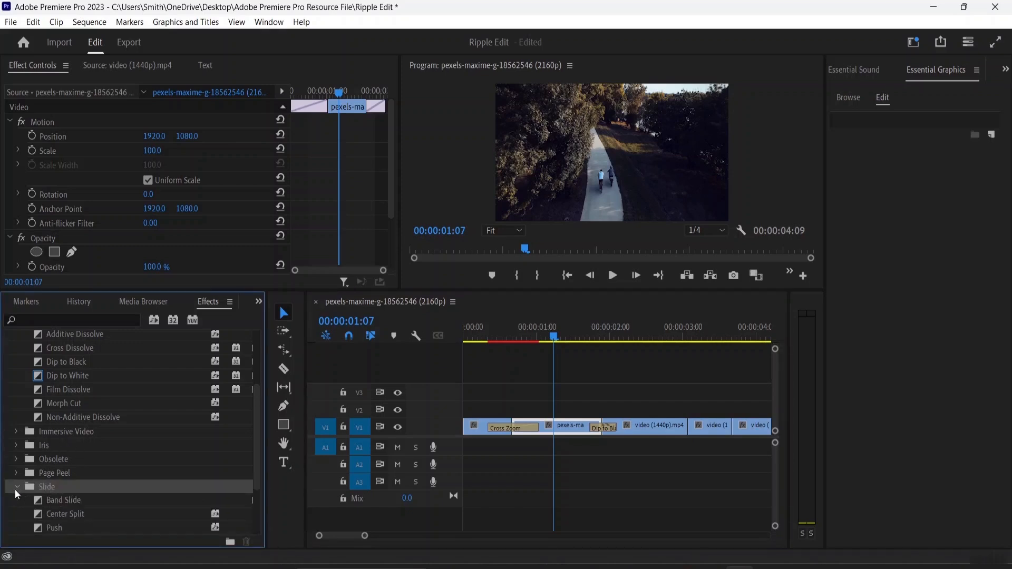
scroll(63, 500, "down", 2)
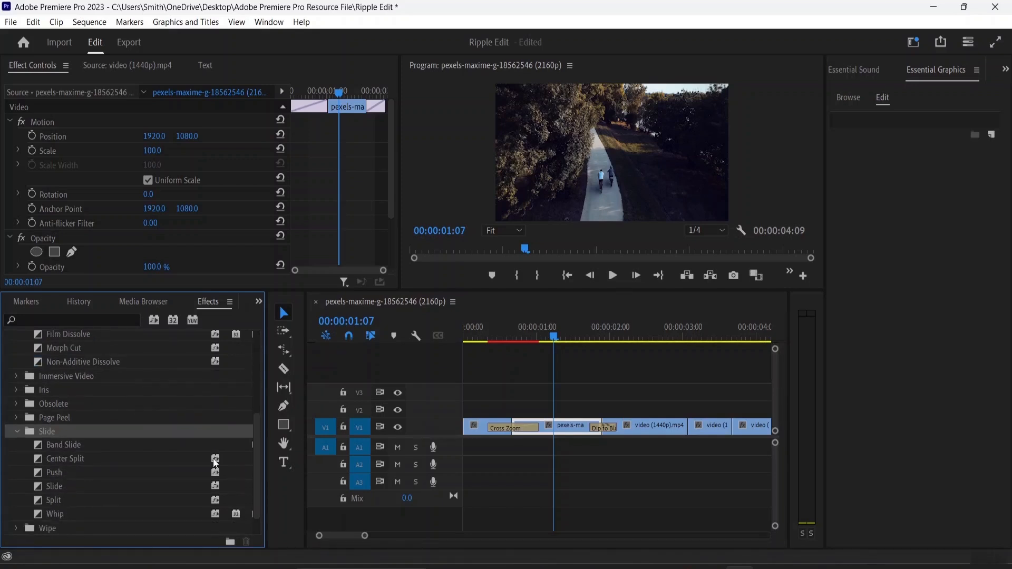
left_click(63, 445)
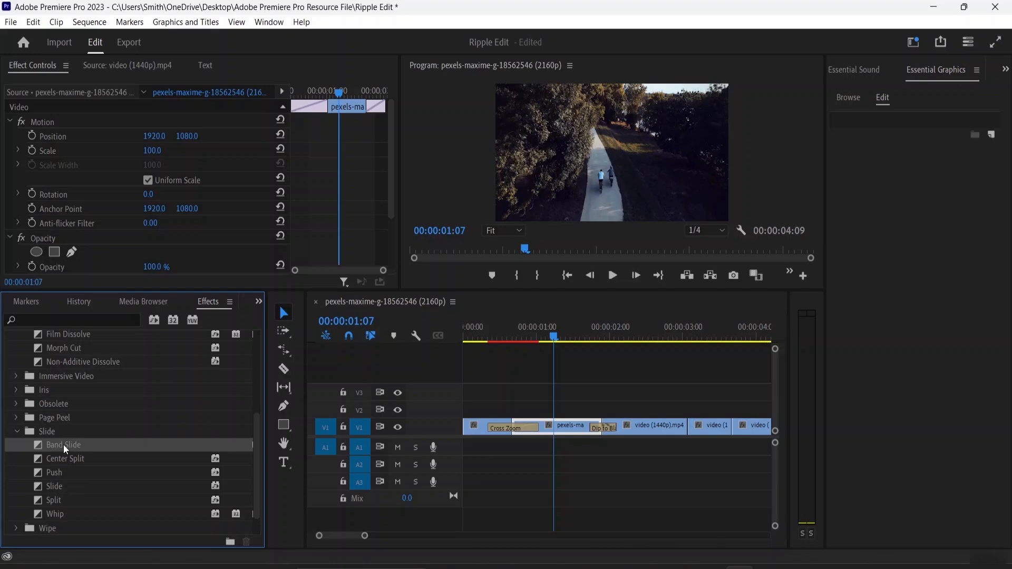
left_click_drag(124, 455, 697, 436)
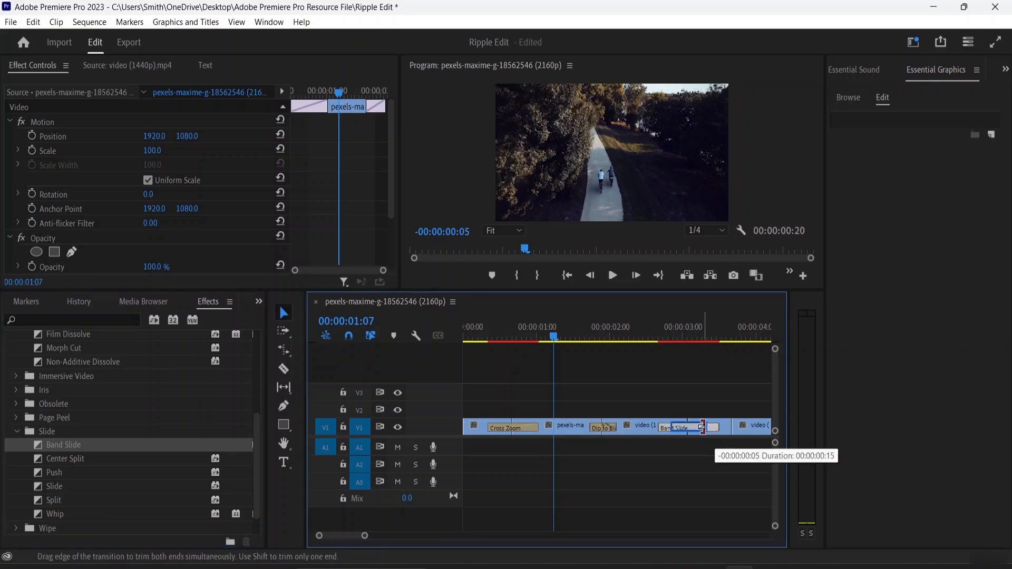
left_click(709, 427)
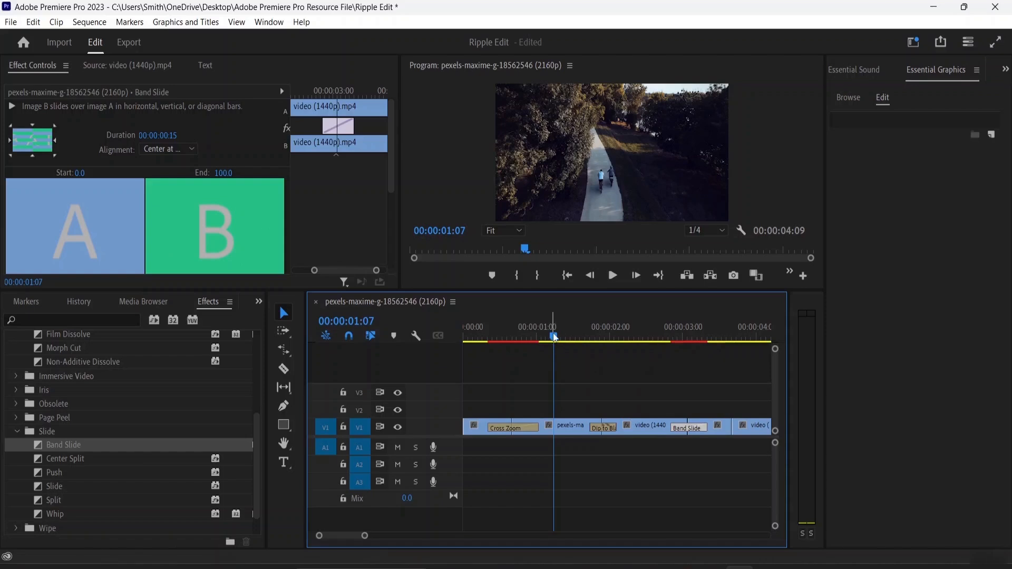
left_click_drag(553, 336, 640, 347)
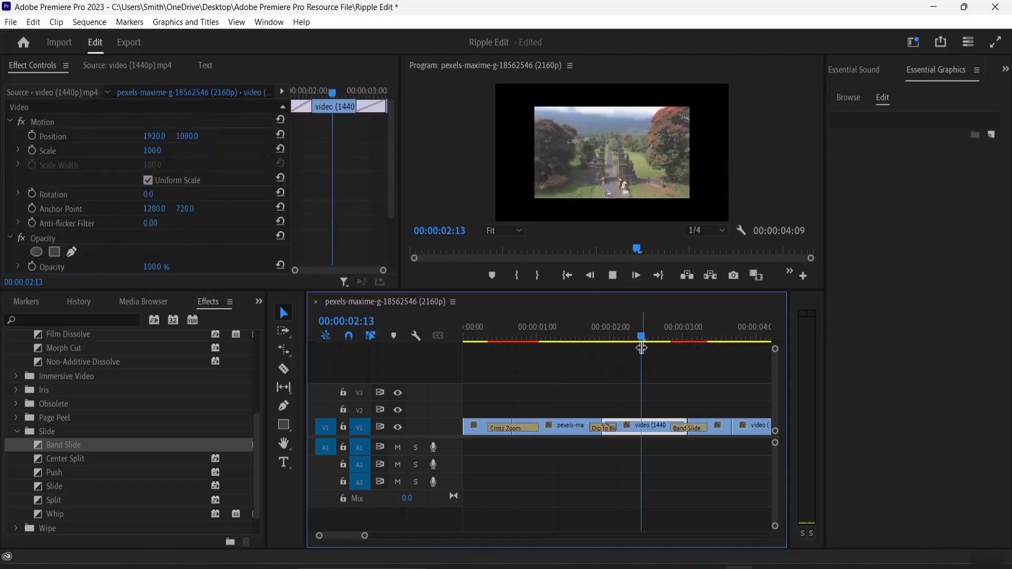
key("space")
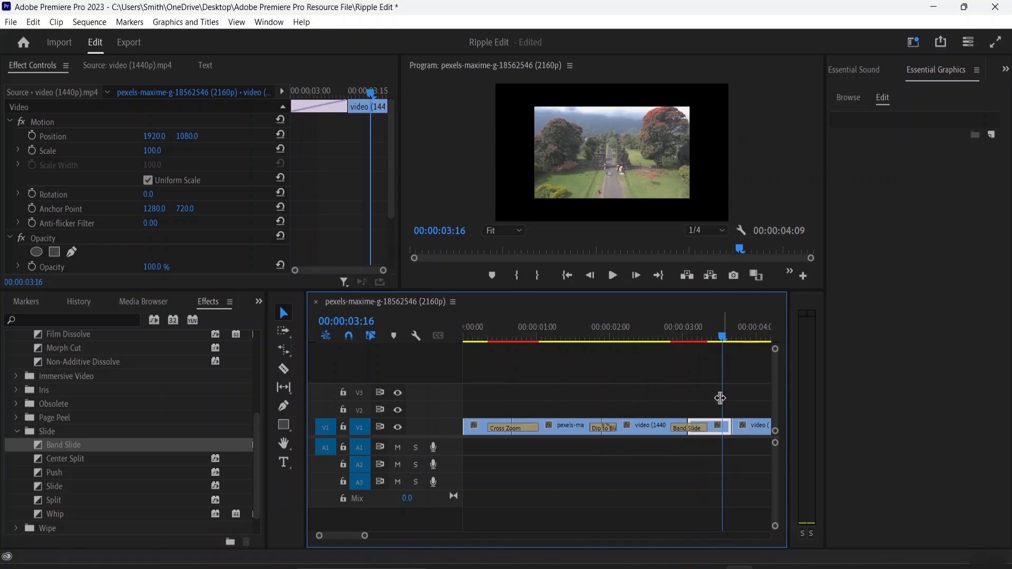
Apply the obsolete Cube Spin transition to the last cut in the sequence with a duration of 00:00:00:13.
scroll(103, 481, "down", 2)
scroll(103, 481, "up", 4)
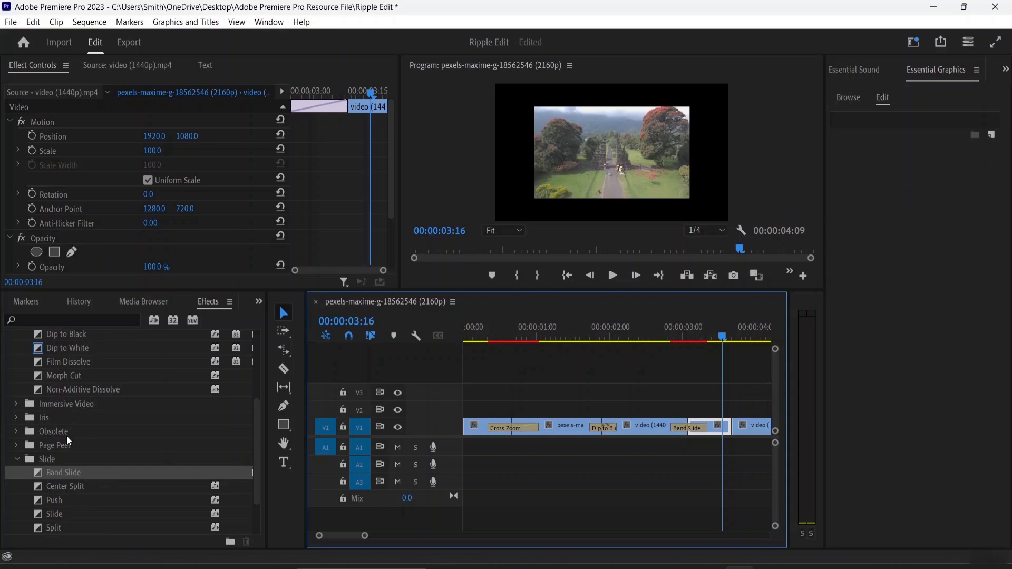
left_click(67, 436)
left_click(16, 432)
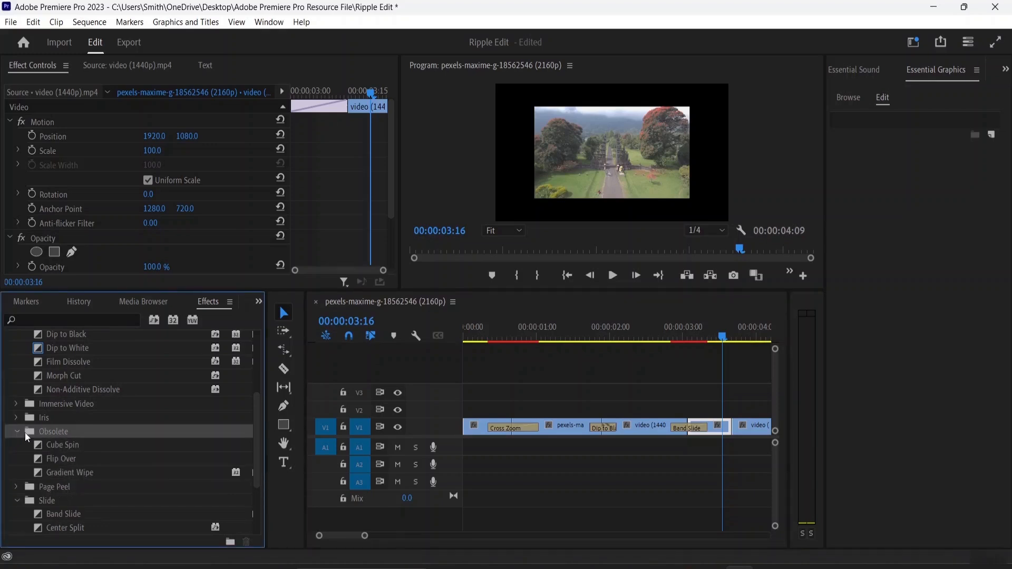
left_click(60, 444)
left_click_drag(60, 444, 490, 407)
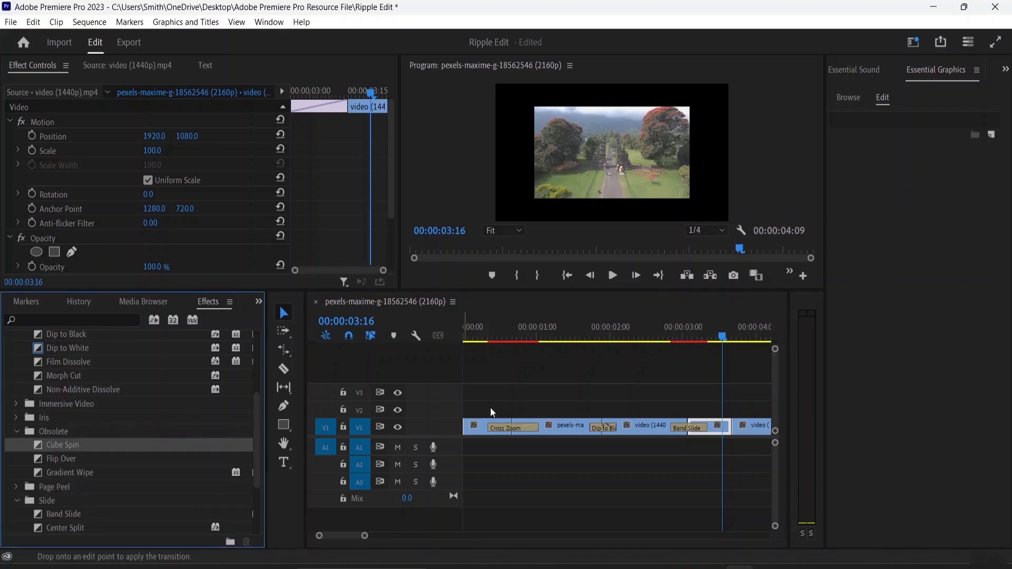
left_click_drag(728, 433, 706, 430)
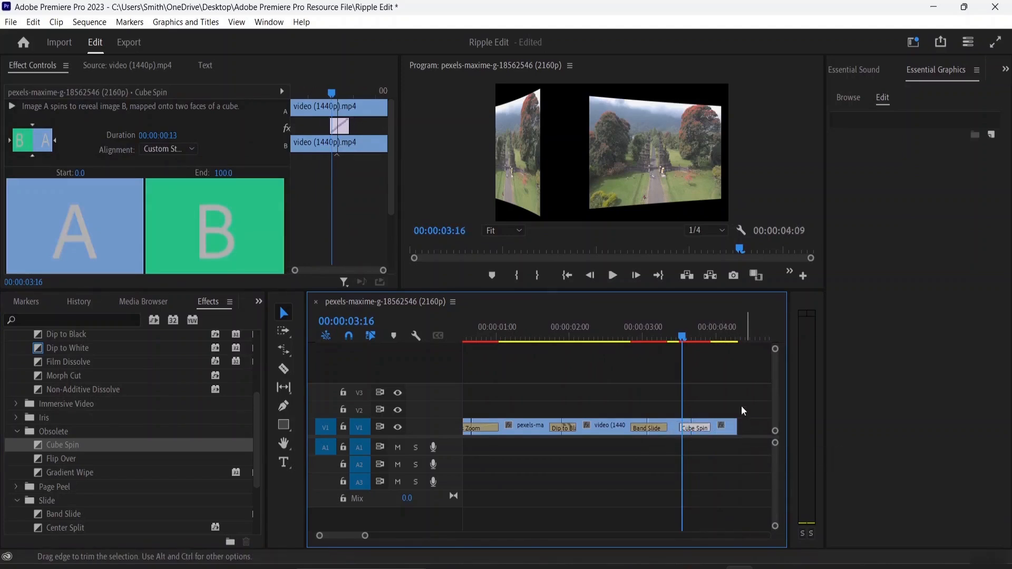
left_click(724, 393)
Play the sequence through its transitions to the end, and return the playhead to 00:00:00:06.
left_click_drag(682, 337, 528, 342)
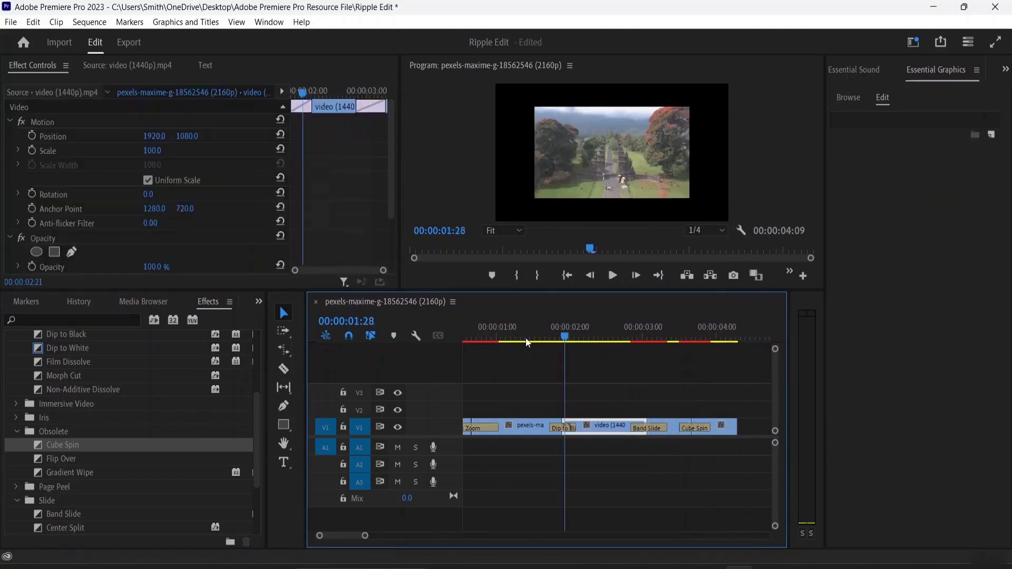
key("Home")
key("space")
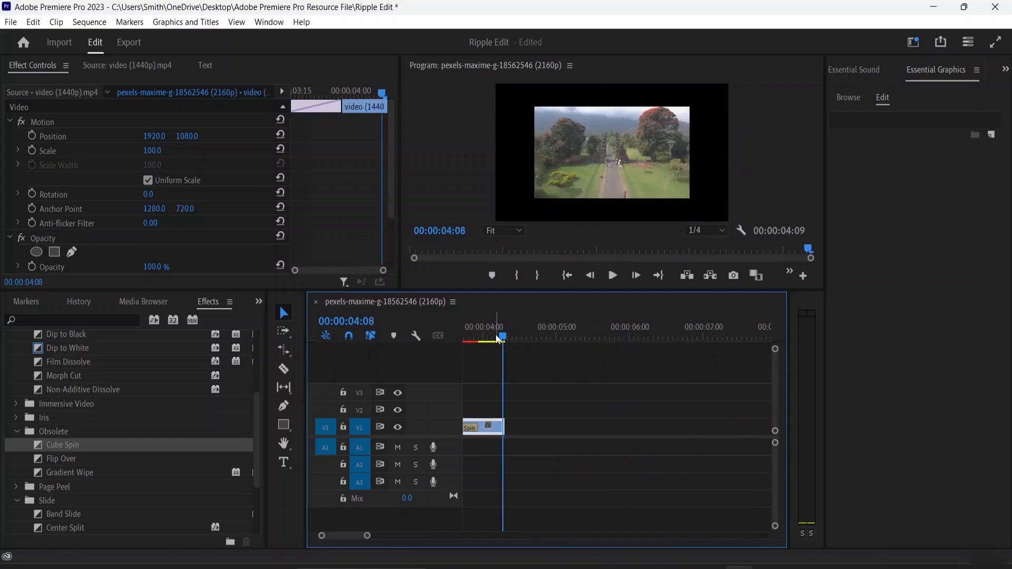
left_click_drag(503, 336, 473, 341)
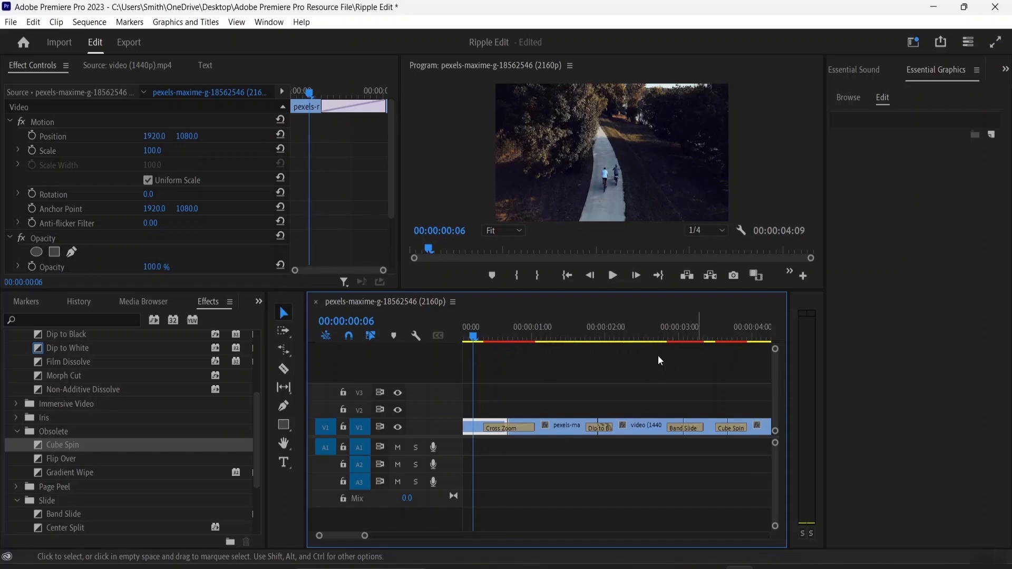
Render the sequence's transition previews and play the rendered result, leaving the playhead at 00:00:01:23.
left_click_drag(472, 340, 542, 351)
left_click(580, 375)
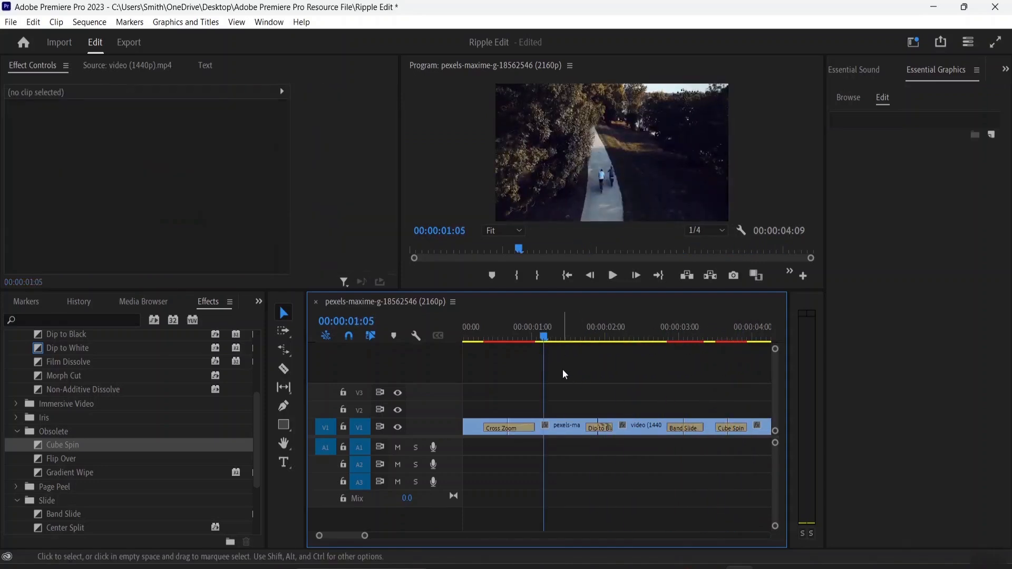
left_click(553, 427)
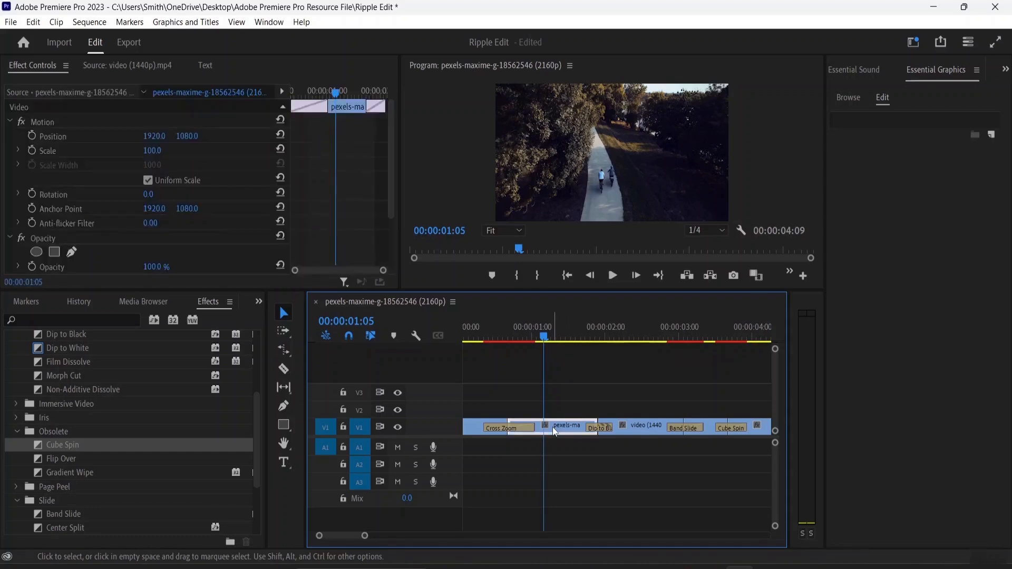
left_click(692, 394)
key("Return")
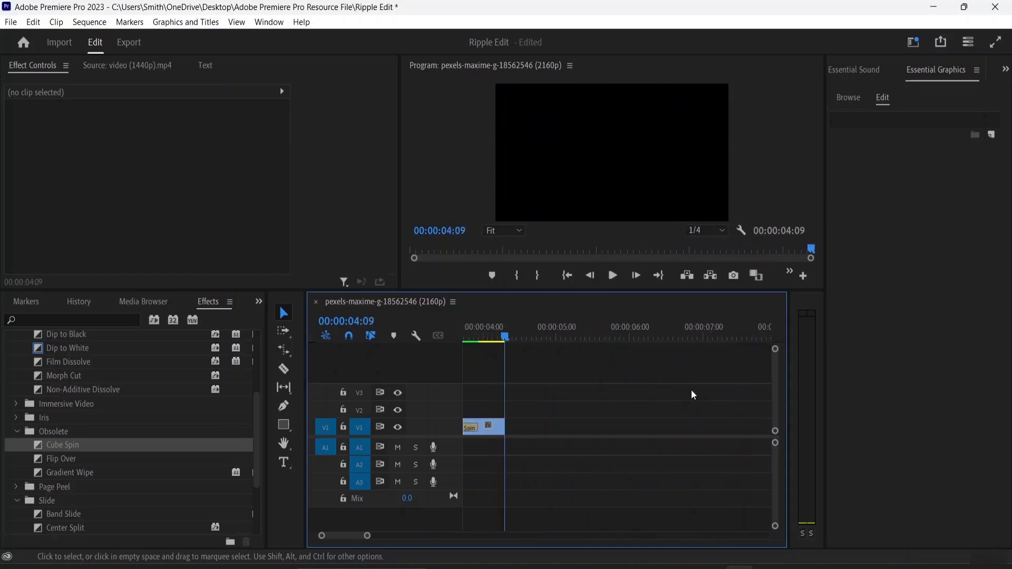
key("space")
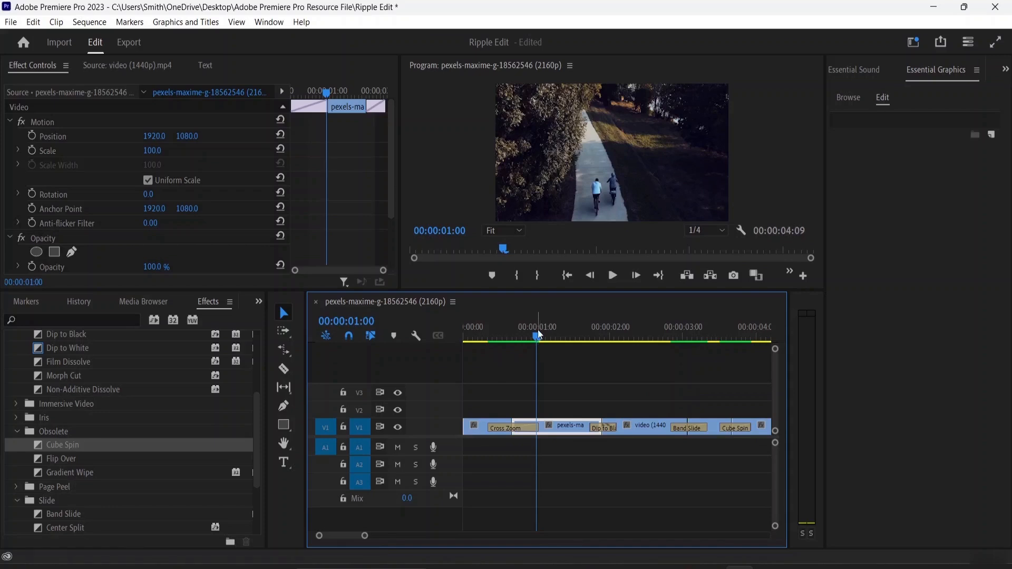
left_click_drag(537, 343, 594, 343)
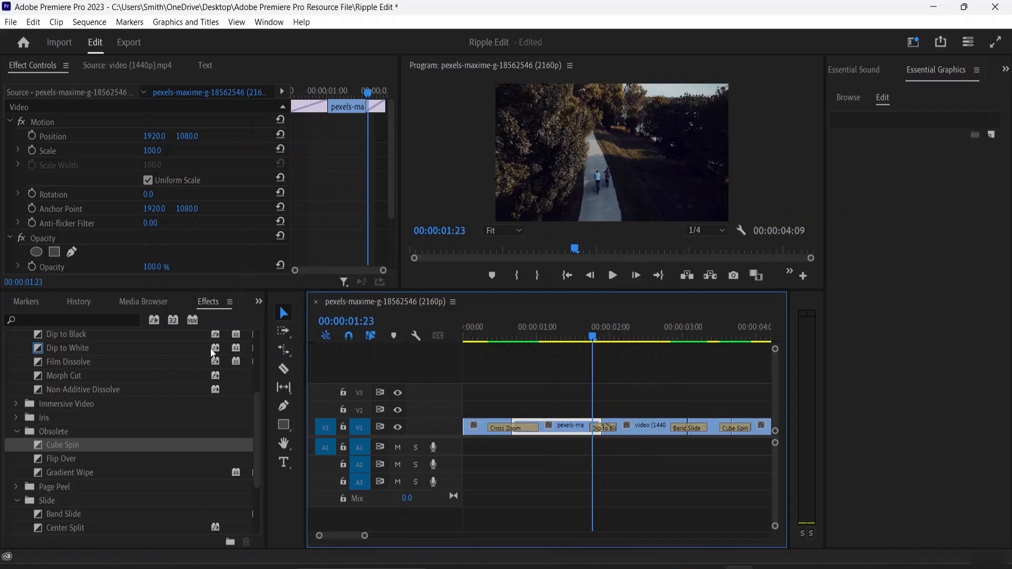
Set the Cross Zoom's start to 0.0 and its end to 100.0.
scroll(120, 445, "up", 4)
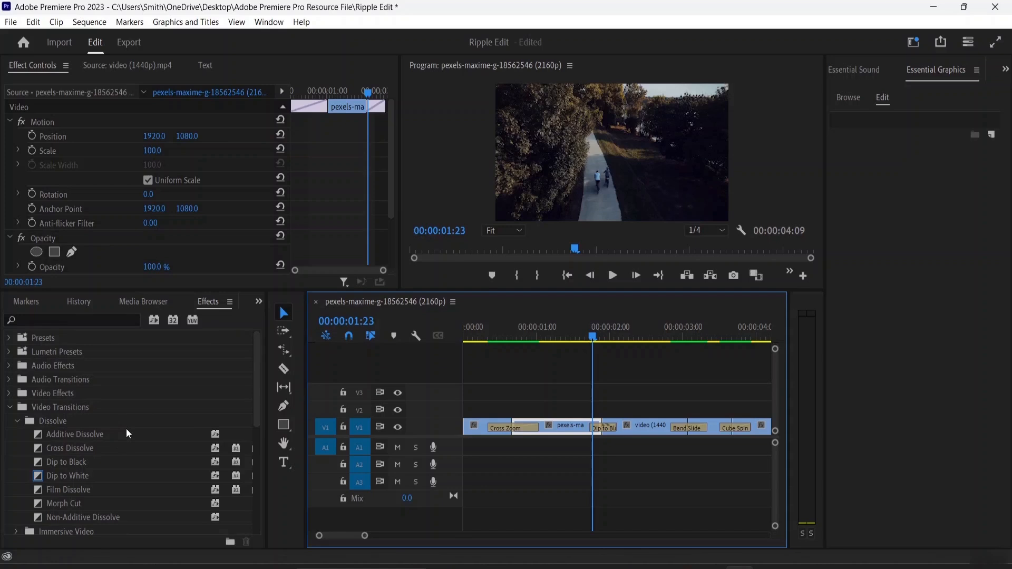
left_click(524, 428)
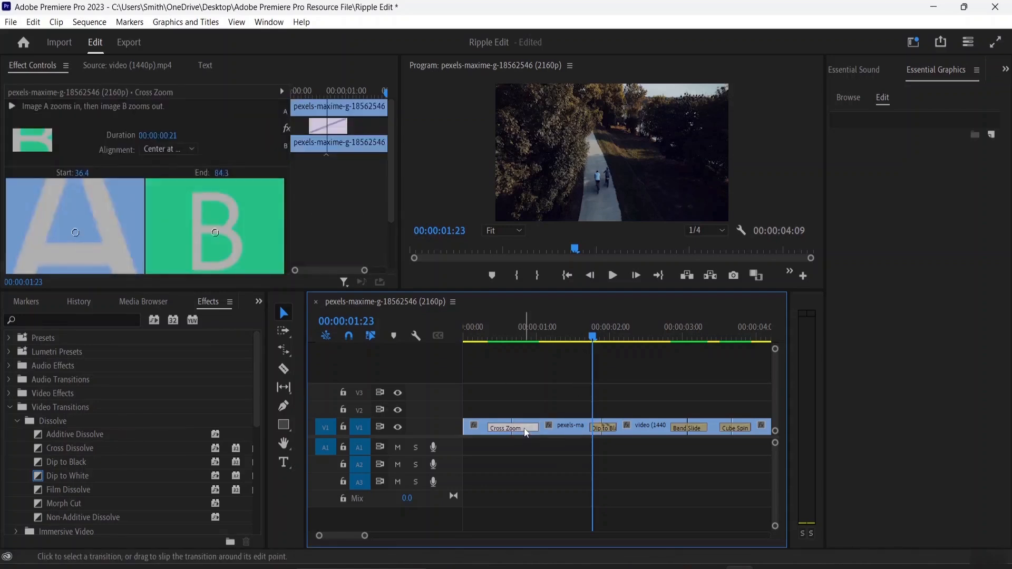
scroll(157, 205, "down", 3)
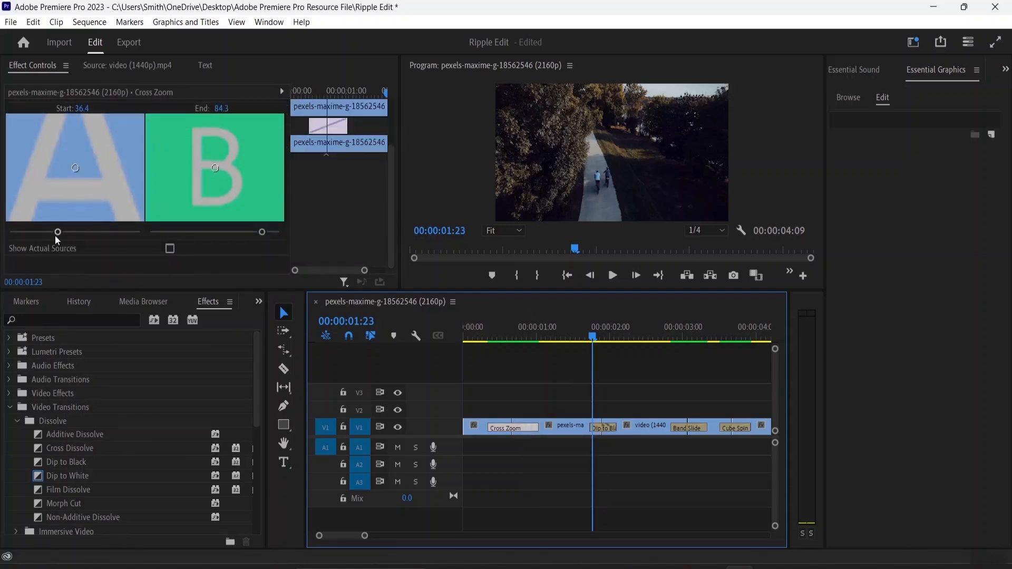
left_click_drag(57, 232, 8, 233)
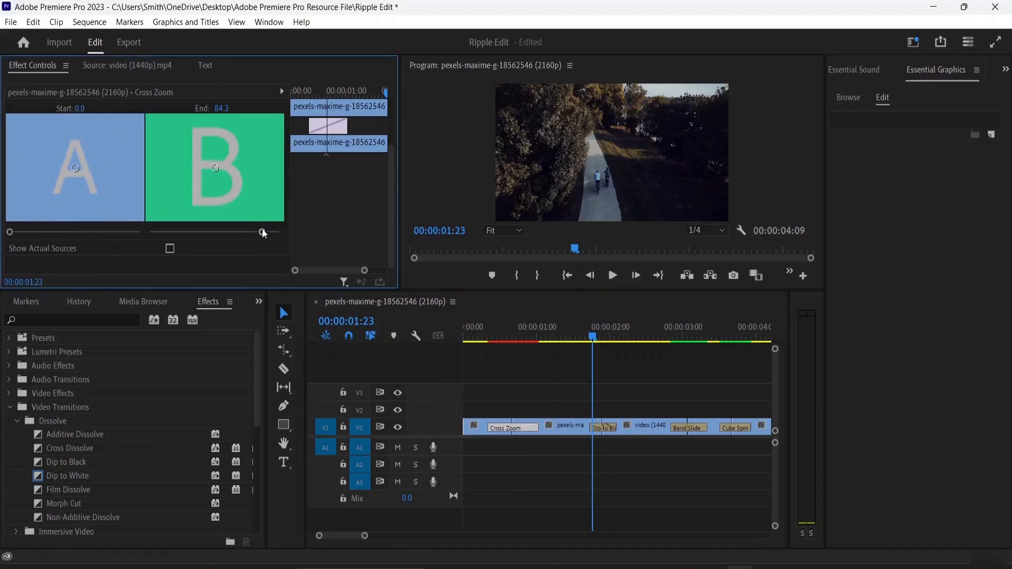
left_click_drag(263, 233, 282, 233)
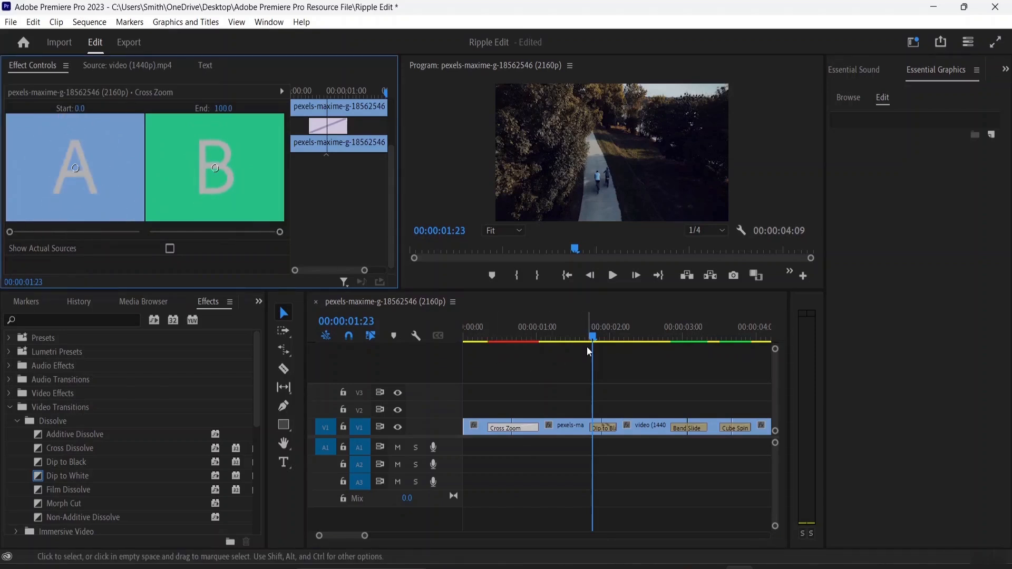
Play the sequence from before the Cross Zoom through that transition, and stop at 00:00:01:12.
left_click_drag(594, 342, 473, 345)
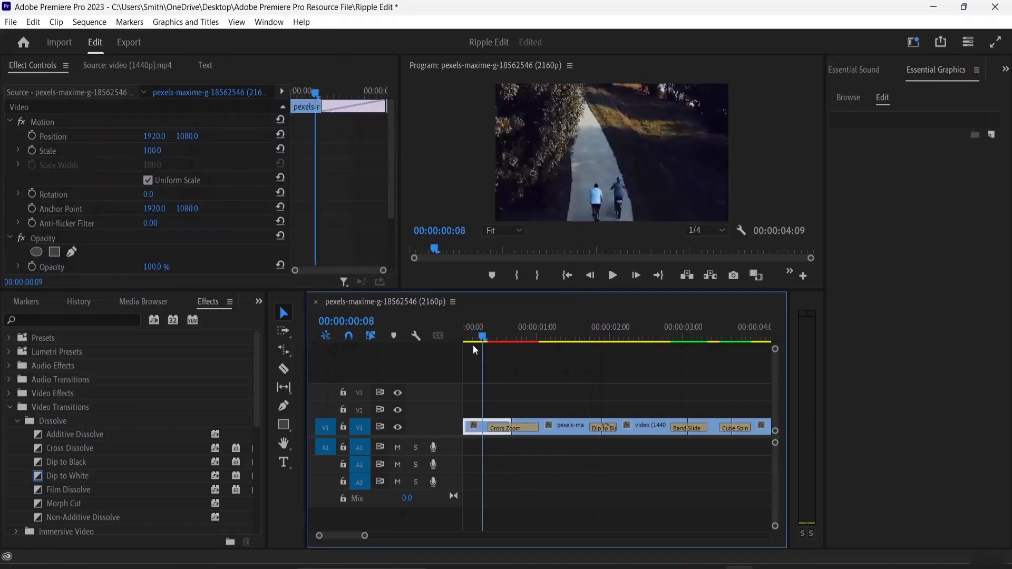
key("space")
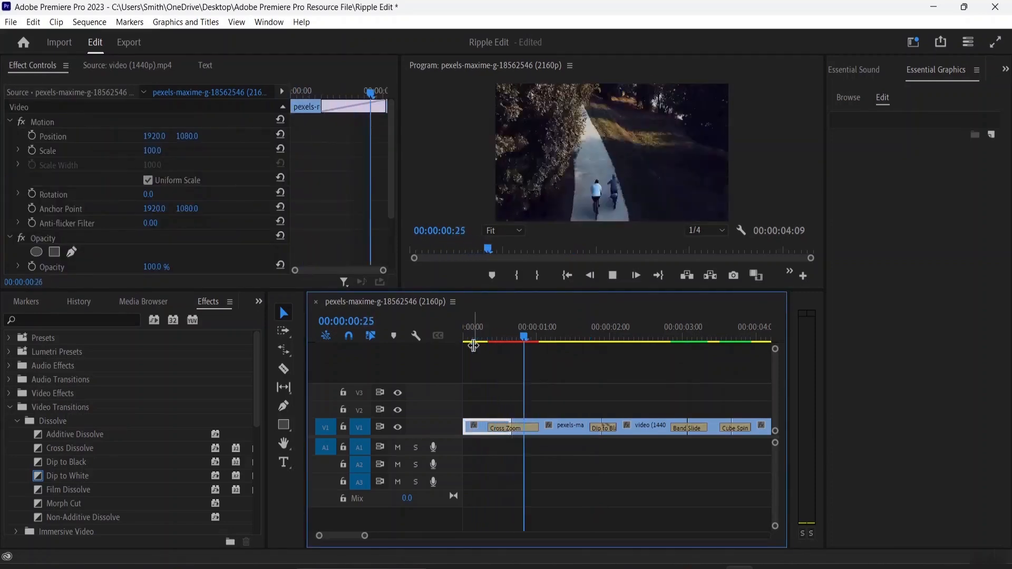
key("space")
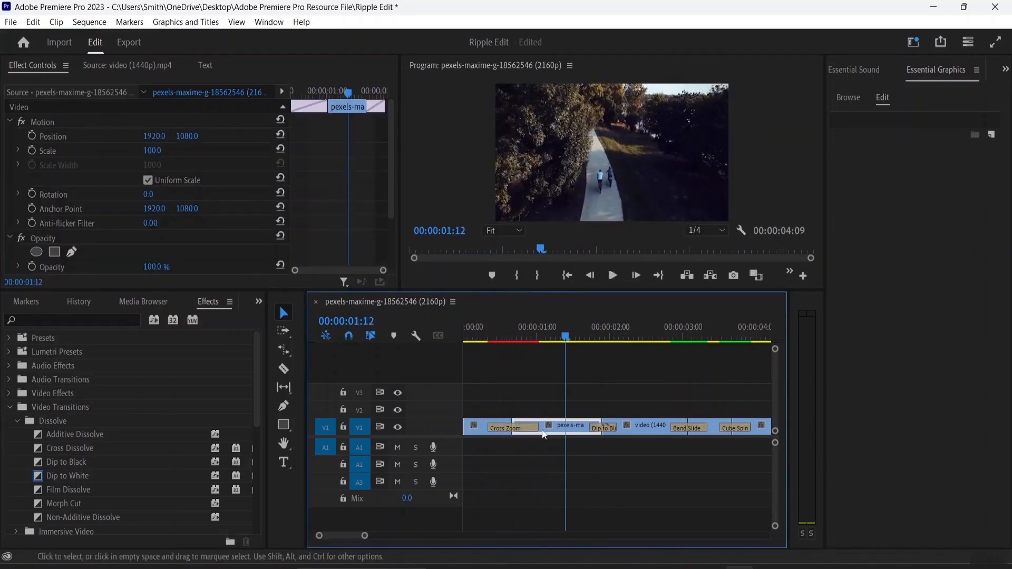